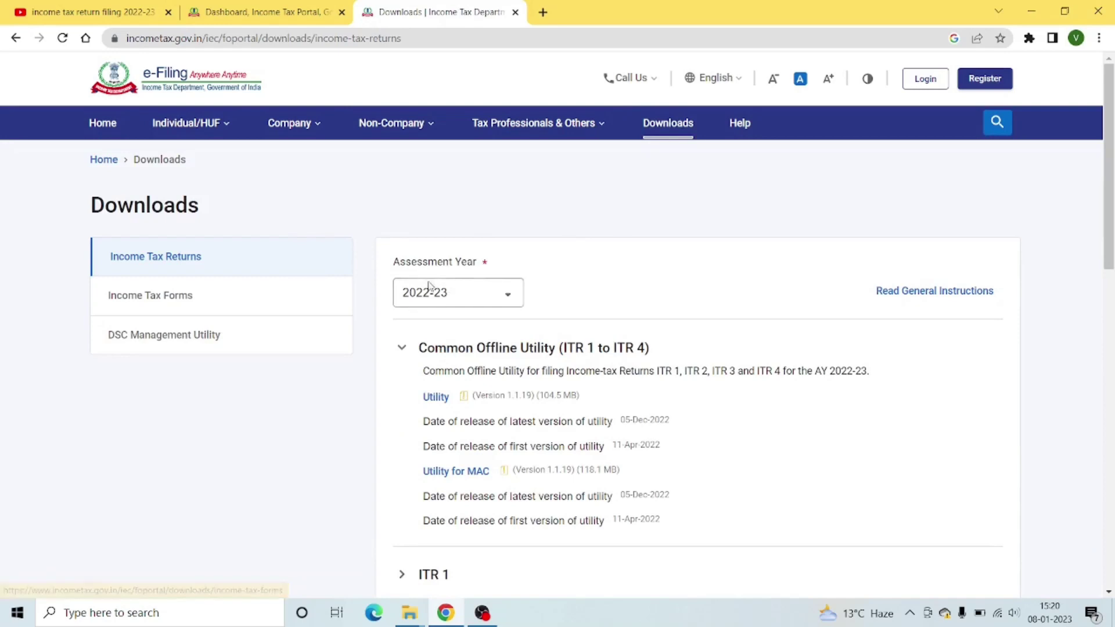
Step: Expand the ITR 4 downloads for assessment year 2022-23
{"action": "scroll", "coordinate": [529, 292], "scroll_direction": "down", "scroll_amount": 6}
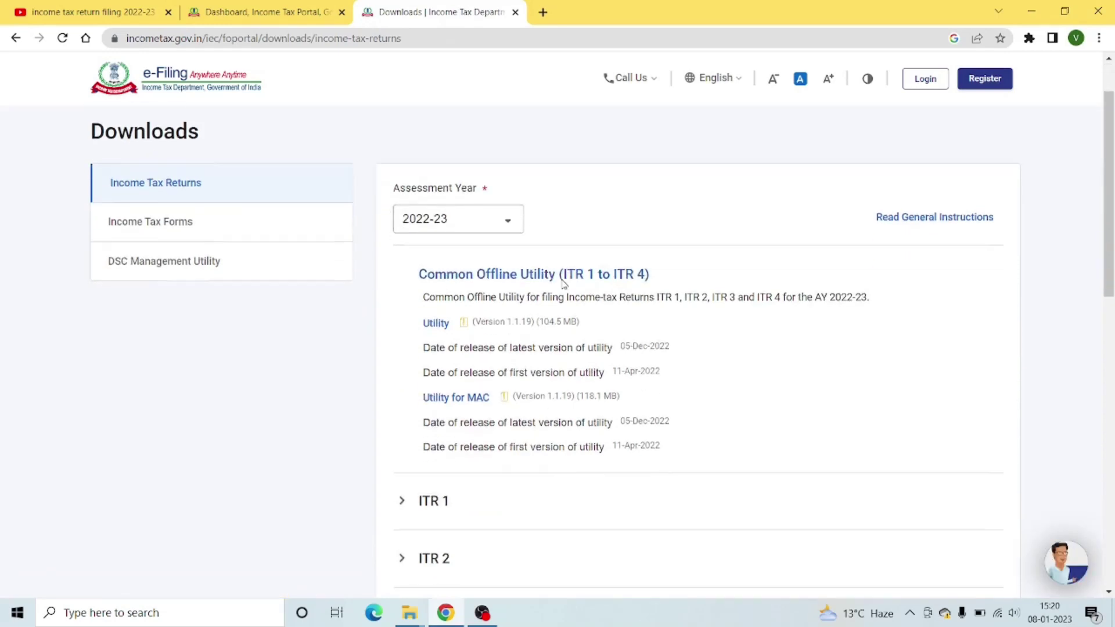
{"action": "scroll", "coordinate": [404, 340], "scroll_direction": "down", "scroll_amount": 3}
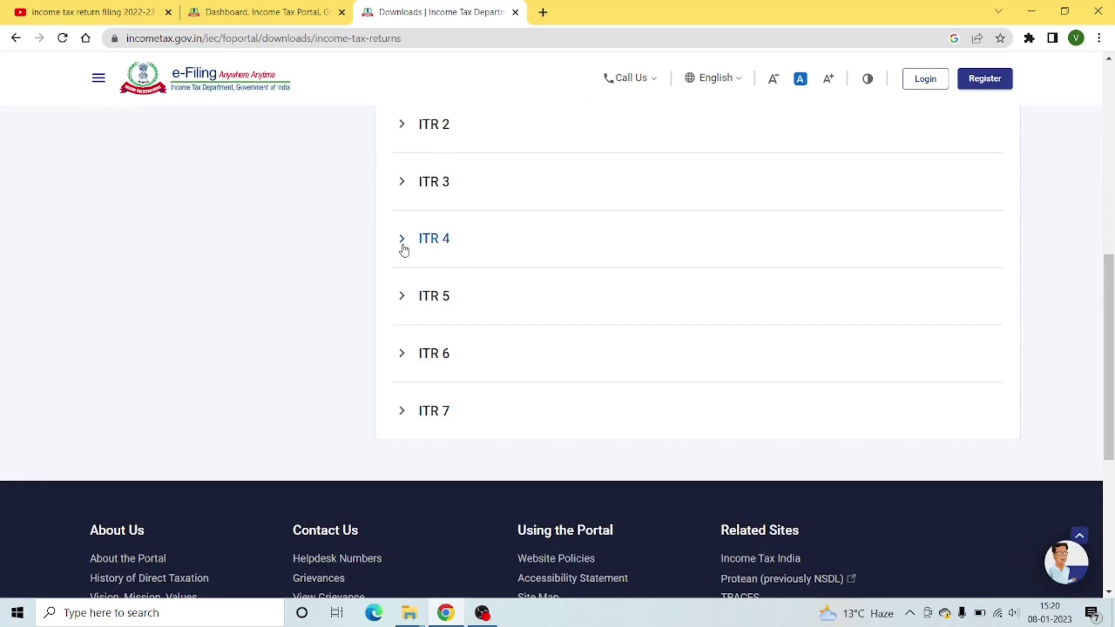
{"action": "left_click", "coordinate": [405, 241]}
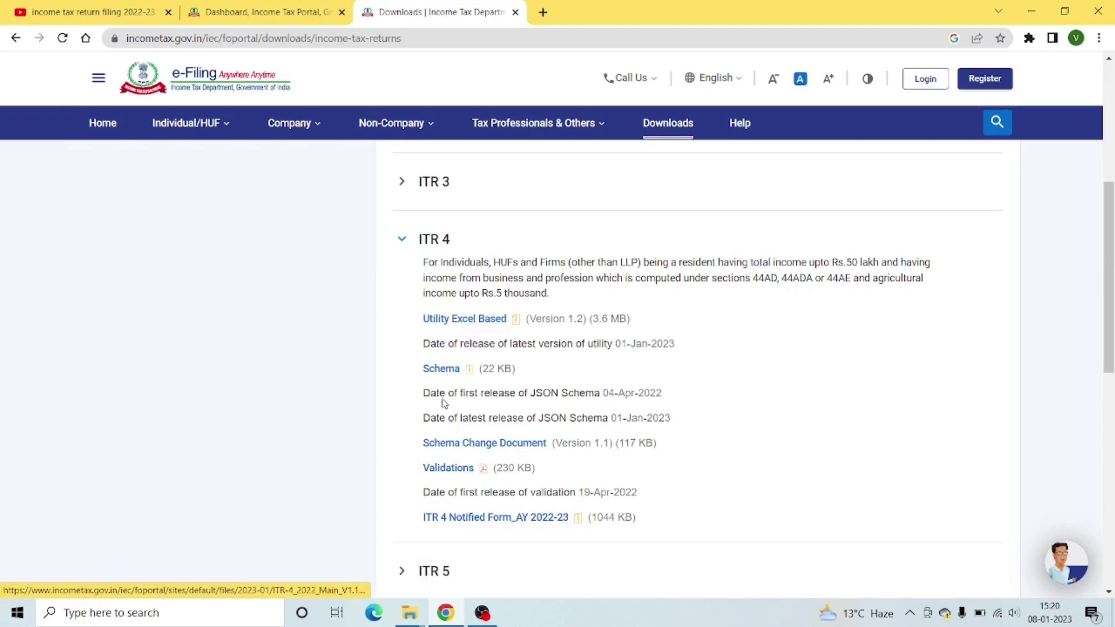
Step: Switch to File Explorer and open the ITR4_22_23_V1.22 workbook from the ITR4_22_23_V1.2 (1) folder
{"action": "mouse_move", "coordinate": [402, 608]}
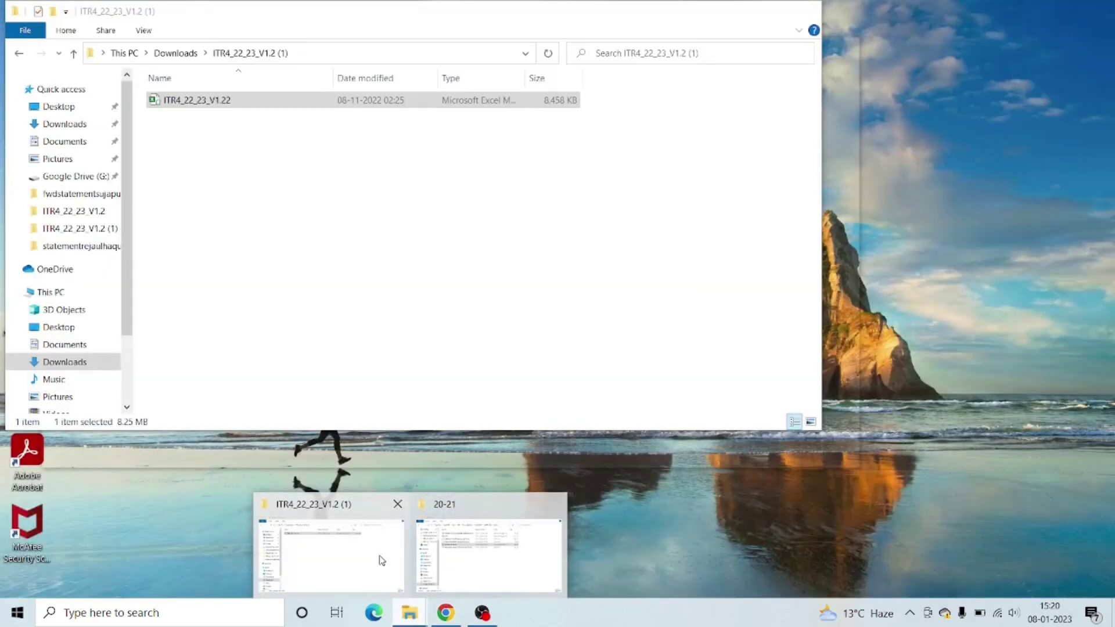
{"action": "left_click", "coordinate": [378, 555]}
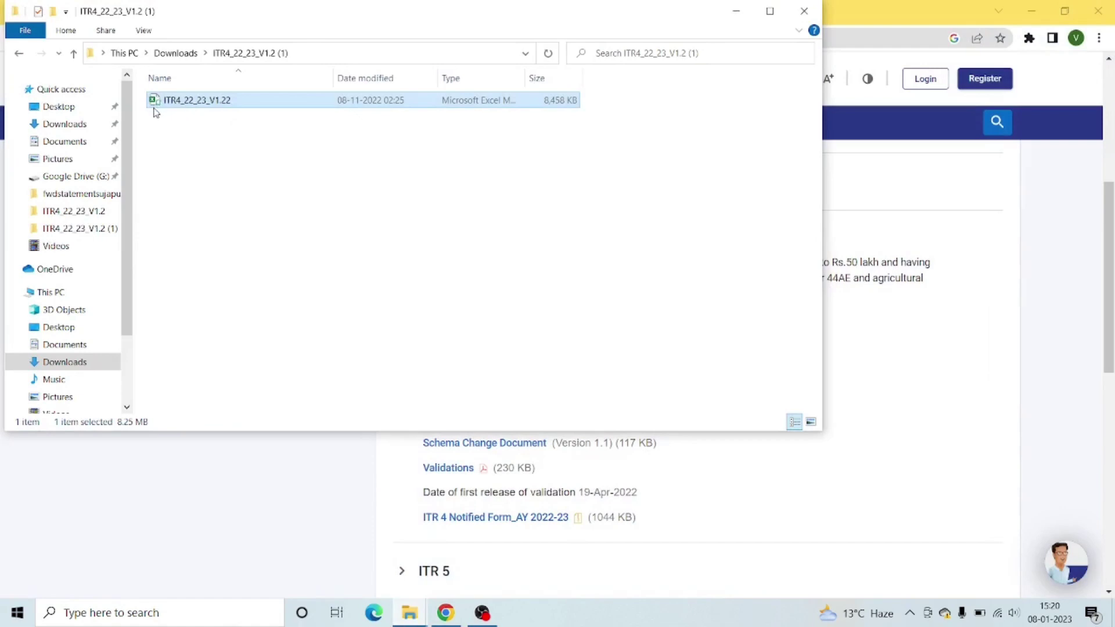
{"action": "double_click", "coordinate": [228, 103]}
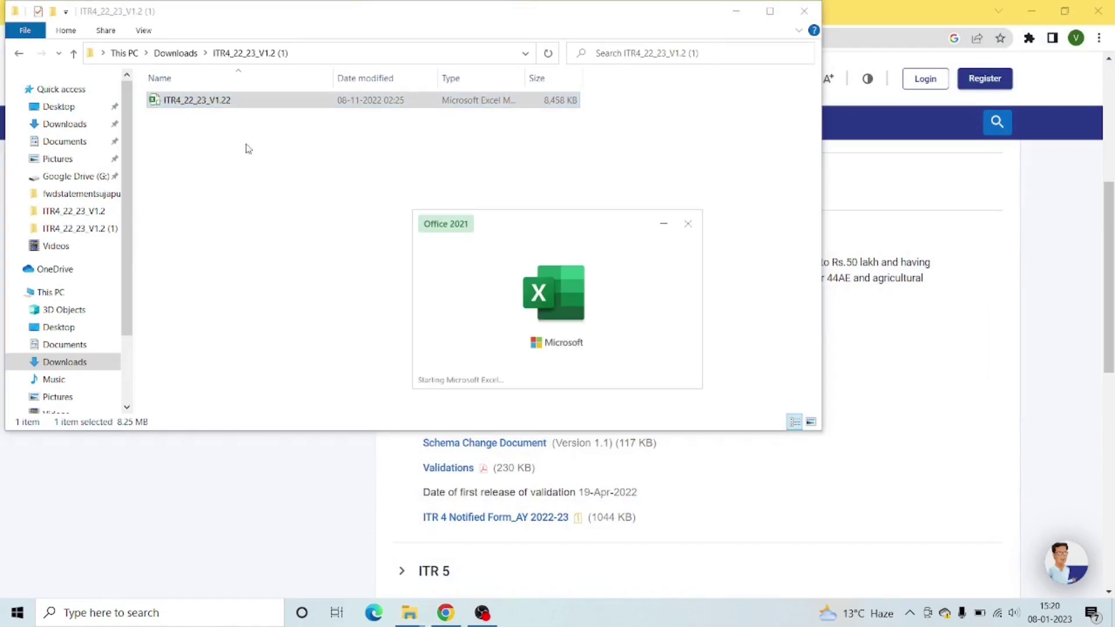
{"action": "left_click", "coordinate": [525, 409]}
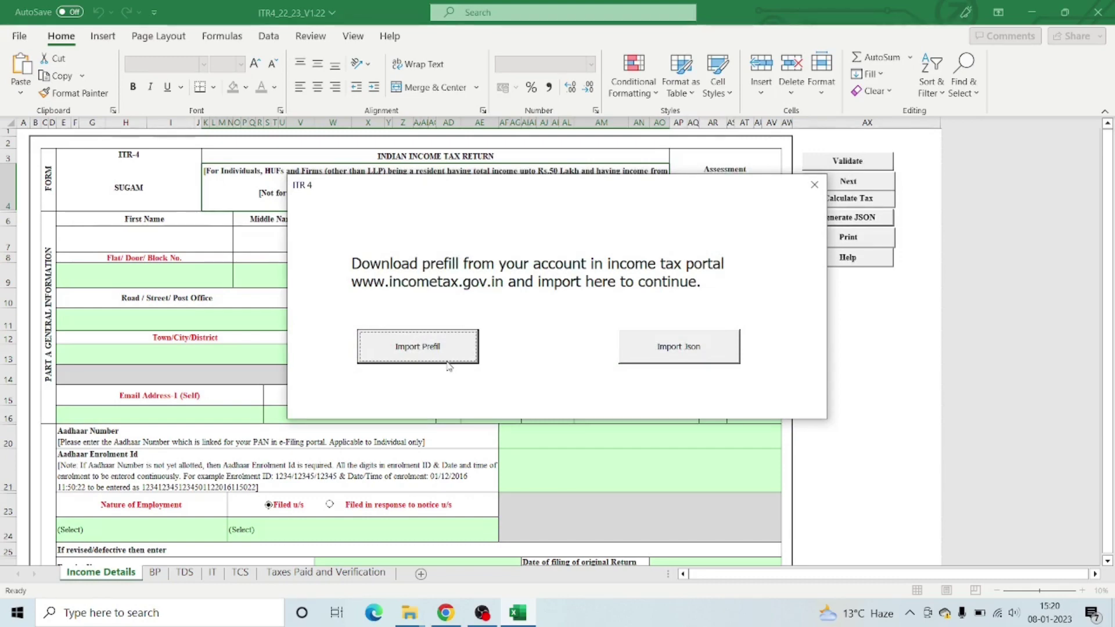
Step: Switch to Chrome and open the Download Pre-Filled Data page for income tax returns in the logged-in e-Filing account
{"action": "key", "text": "alt+Tab"}
{"action": "key", "text": "alt+Tab"}
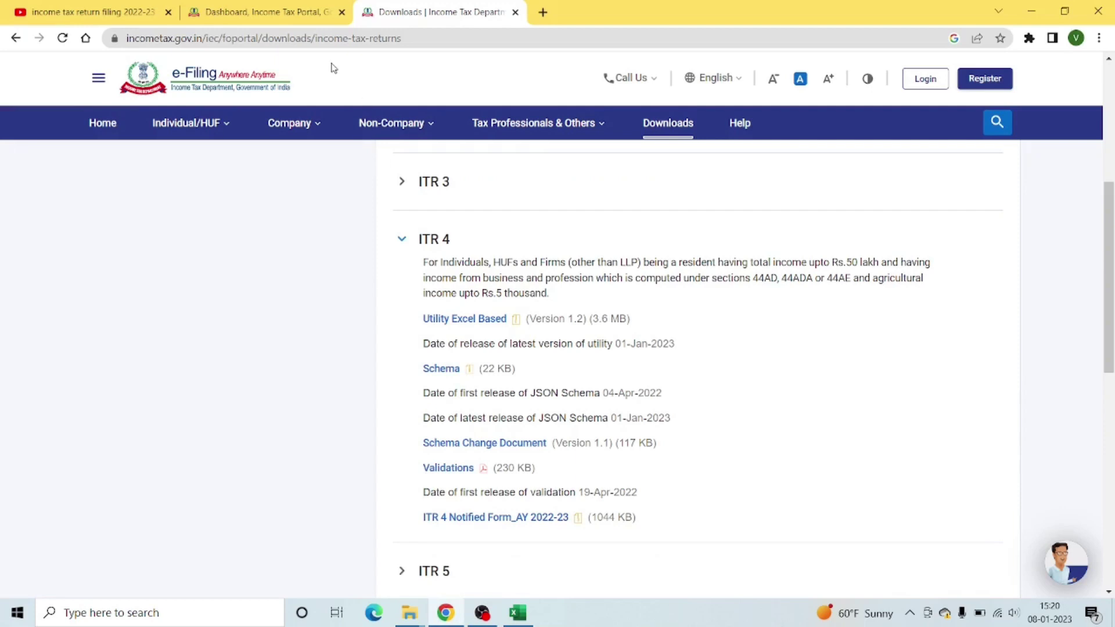
{"action": "left_click", "coordinate": [264, 7]}
{"action": "left_click", "coordinate": [253, 113]}
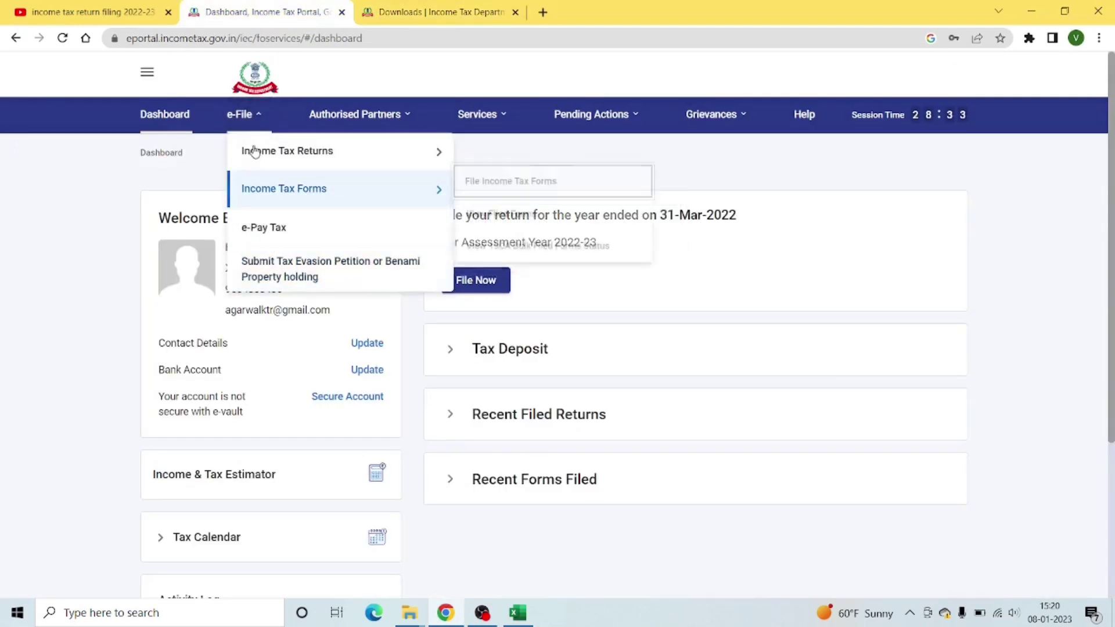
{"action": "mouse_move", "coordinate": [261, 149]}
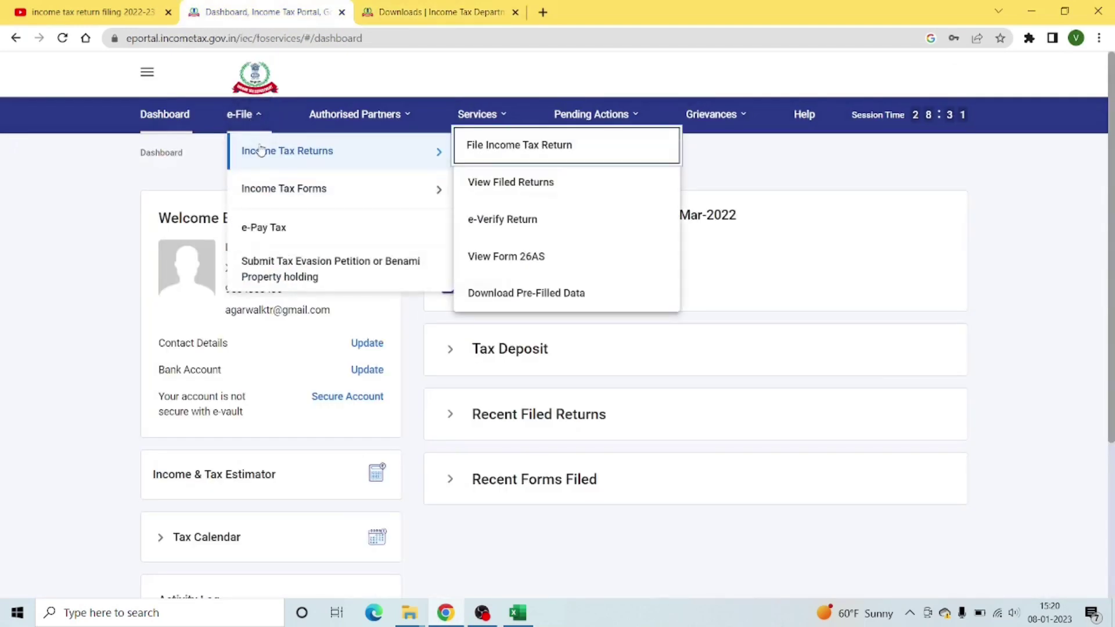
{"action": "left_click", "coordinate": [550, 293]}
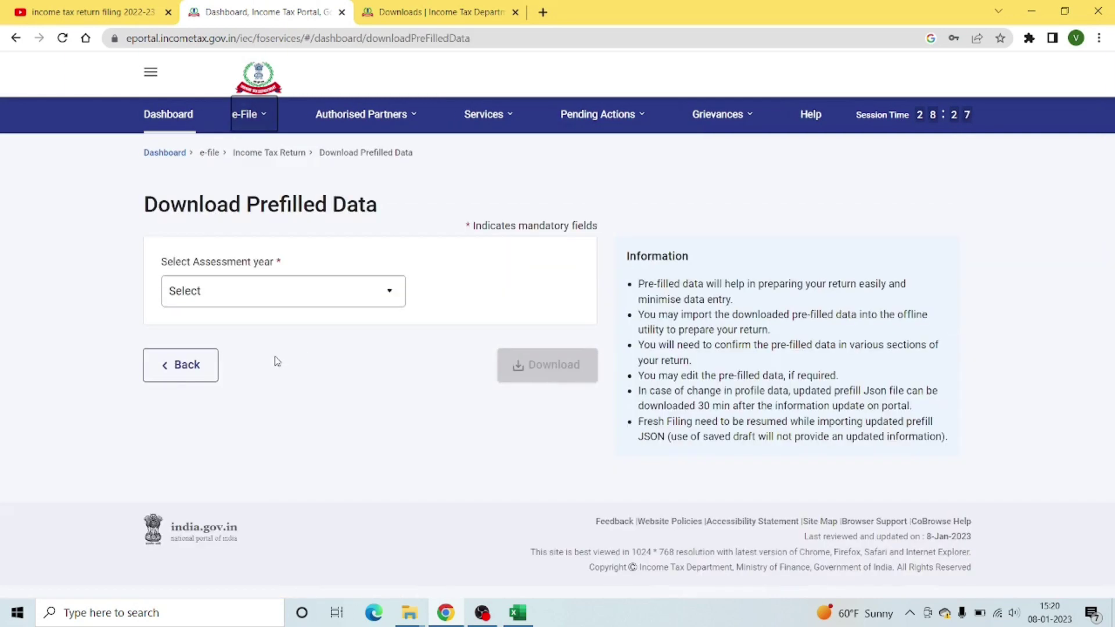
Step: Download the pre-filled data for assessment year 2022-23 (Current A.Y.) and show the downloaded file in its folder
{"action": "left_click", "coordinate": [237, 293]}
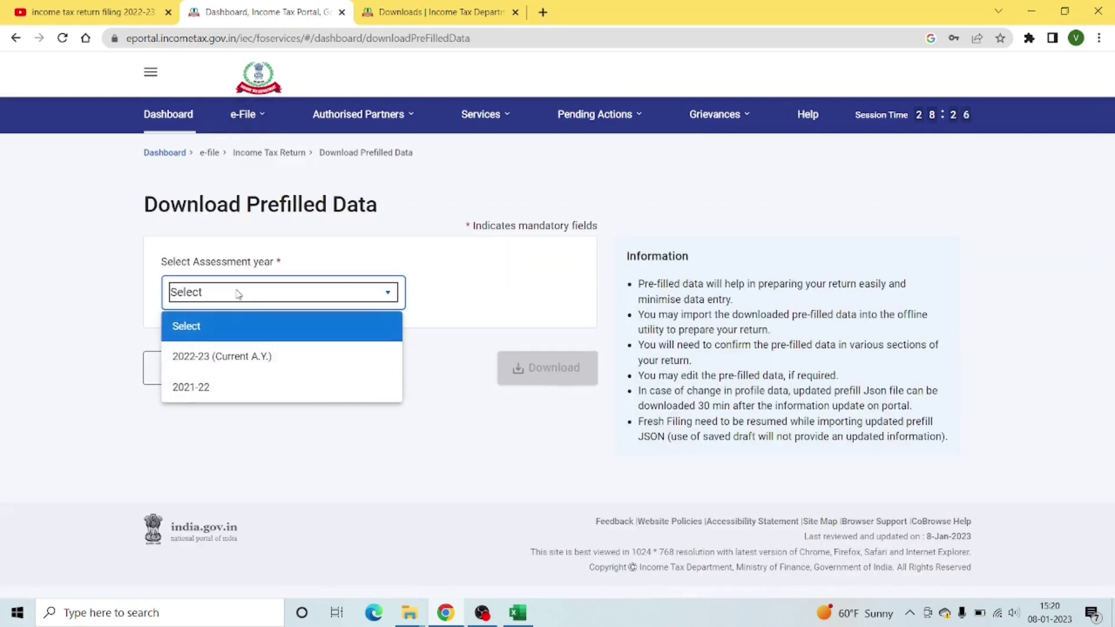
{"action": "left_click", "coordinate": [240, 356]}
{"action": "left_click", "coordinate": [543, 373]}
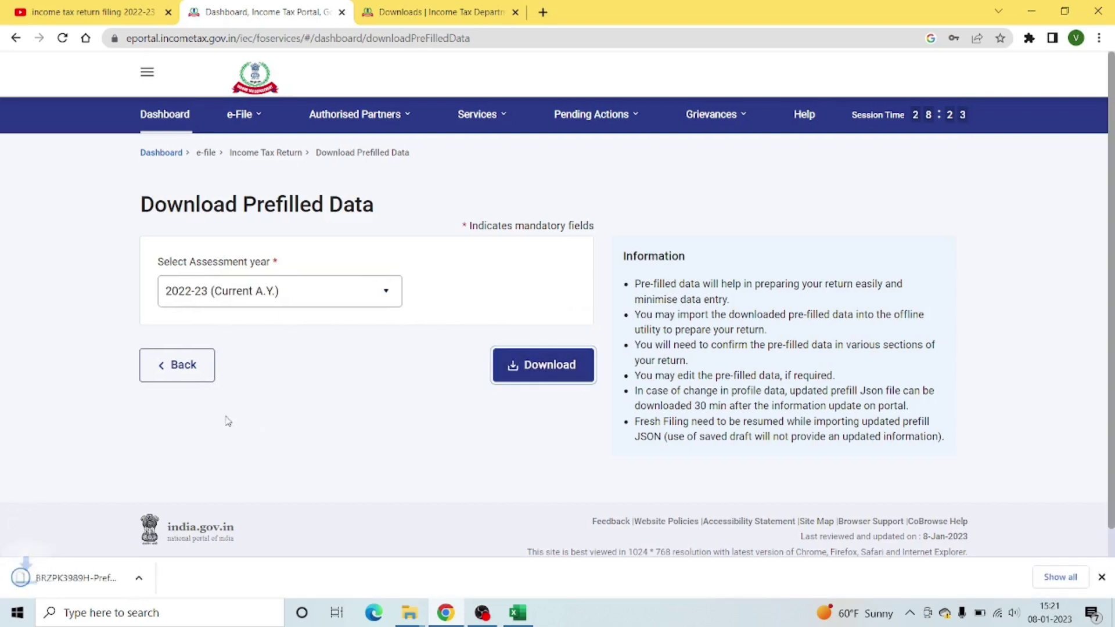
{"action": "left_click", "coordinate": [156, 578]}
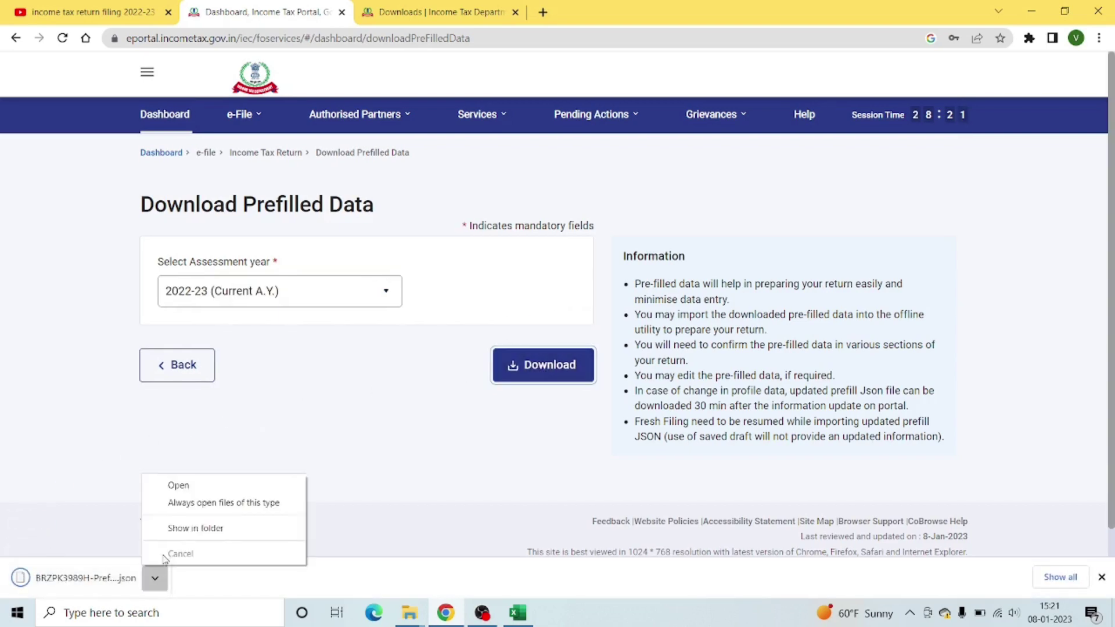
{"action": "left_click", "coordinate": [177, 528]}
Step: Switch to Excel and import the newest prefill JSON file from the Downloads folder into the ITR-4 workbook
{"action": "key", "text": "alt+Tab"}
{"action": "key", "text": "alt+Tab"}
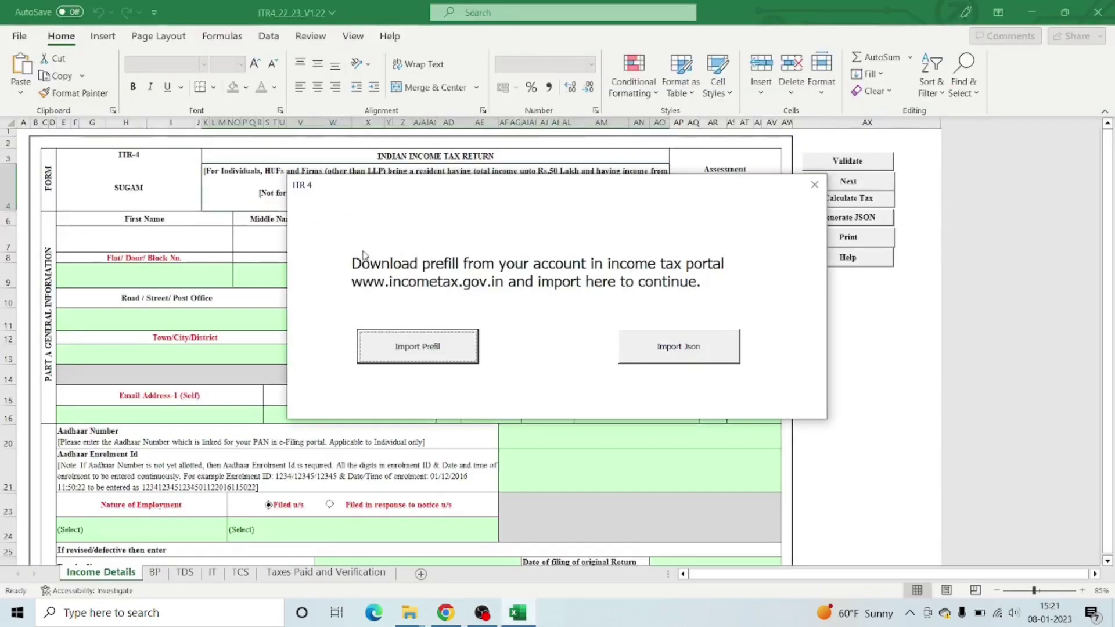
{"action": "left_click", "coordinate": [404, 351]}
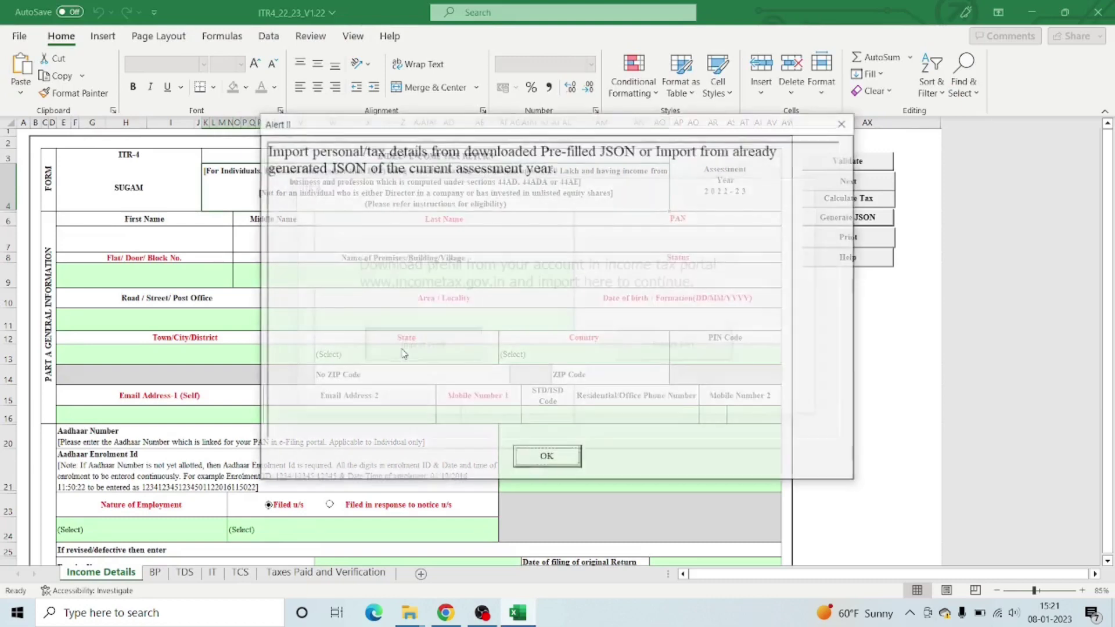
{"action": "left_click", "coordinate": [533, 452]}
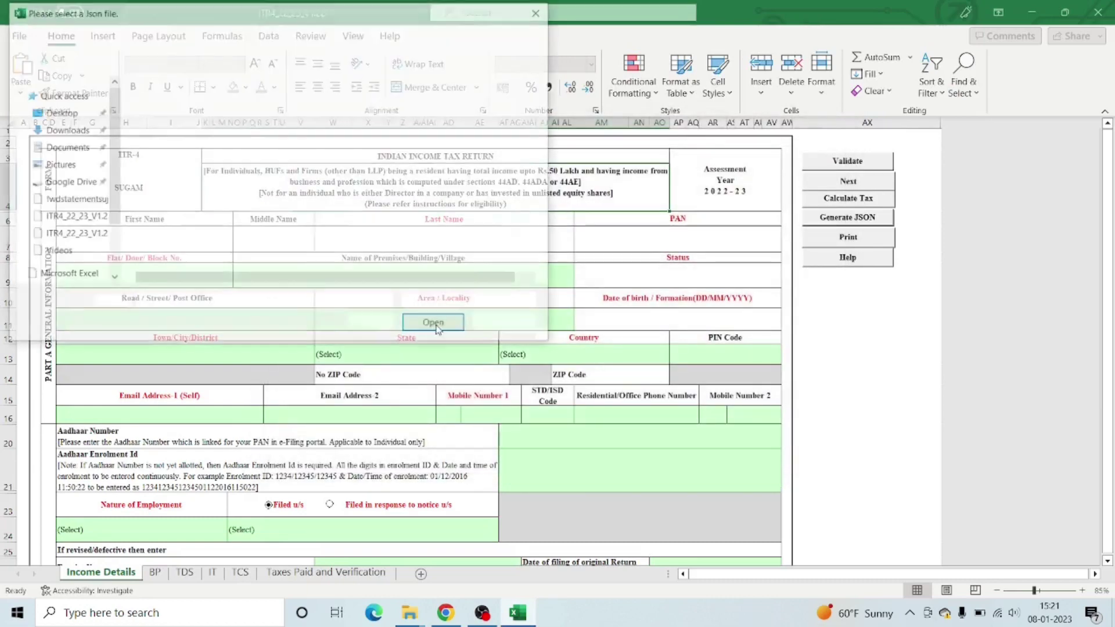
{"action": "scroll", "coordinate": [58, 175], "scroll_direction": "up", "scroll_amount": 1}
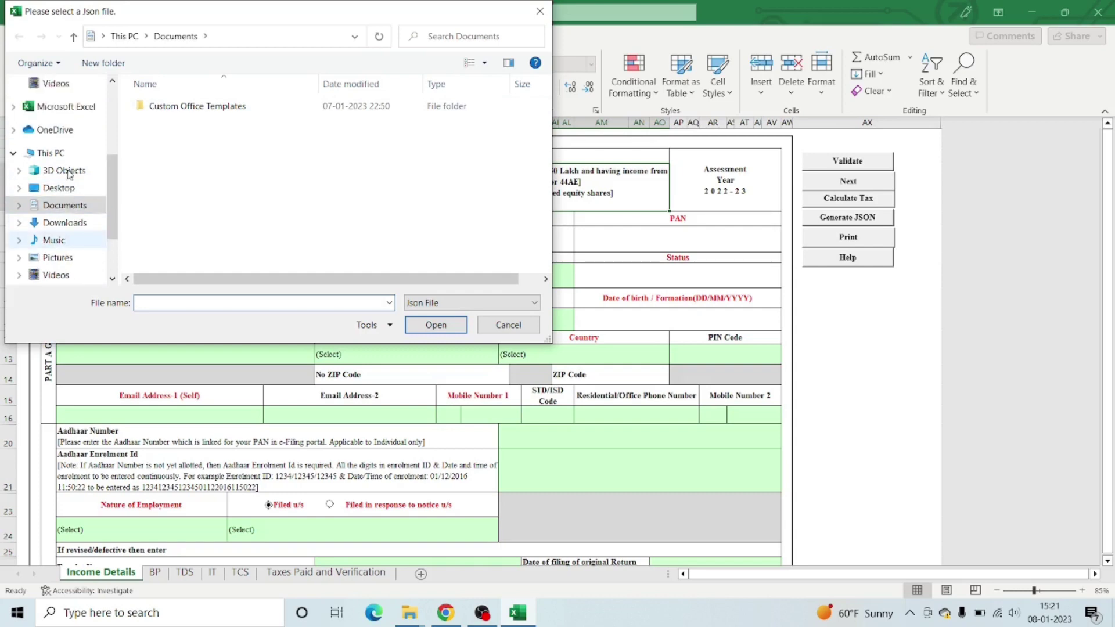
{"action": "left_click", "coordinate": [64, 223]}
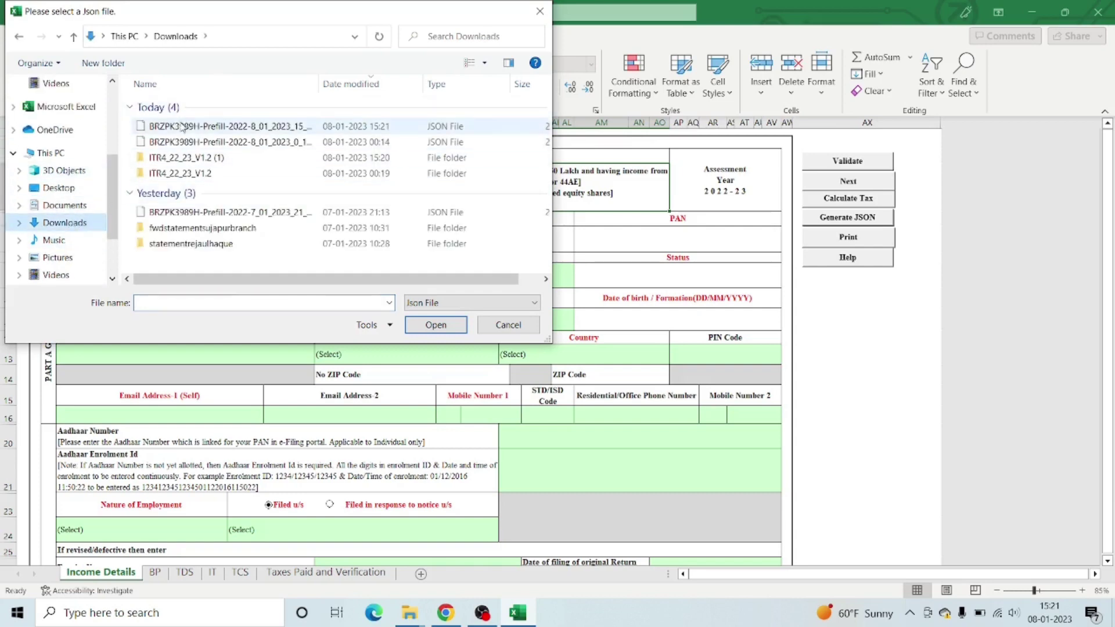
{"action": "left_click", "coordinate": [227, 126]}
{"action": "left_click", "coordinate": [436, 325]}
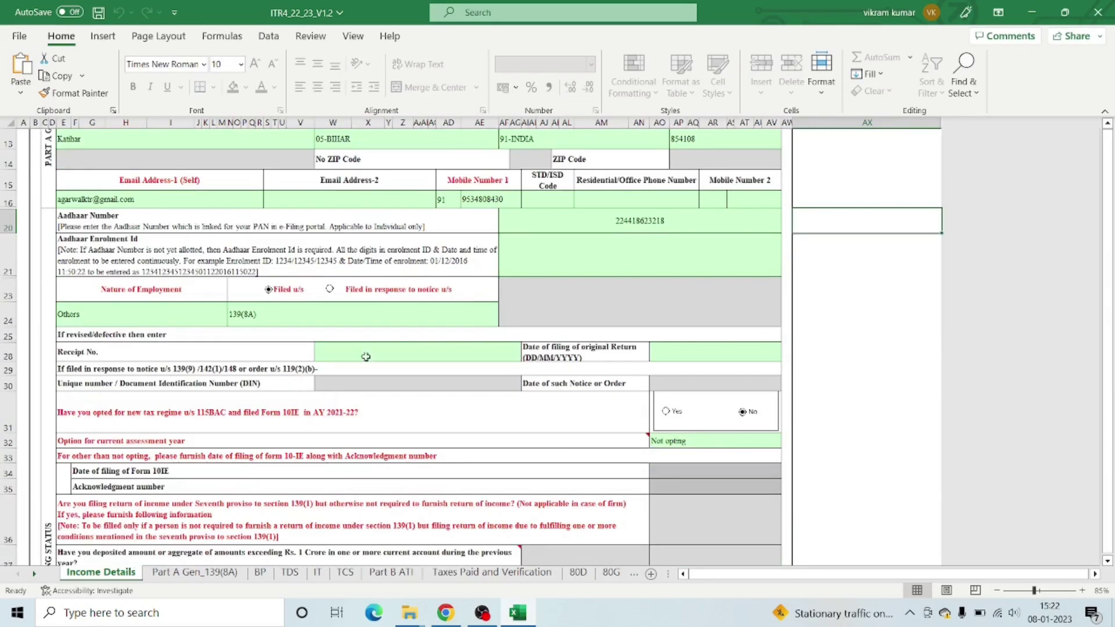
Step: Check the nature of employment choices and choose 139(8A) as the section the return is filed under
{"action": "left_click", "coordinate": [148, 312]}
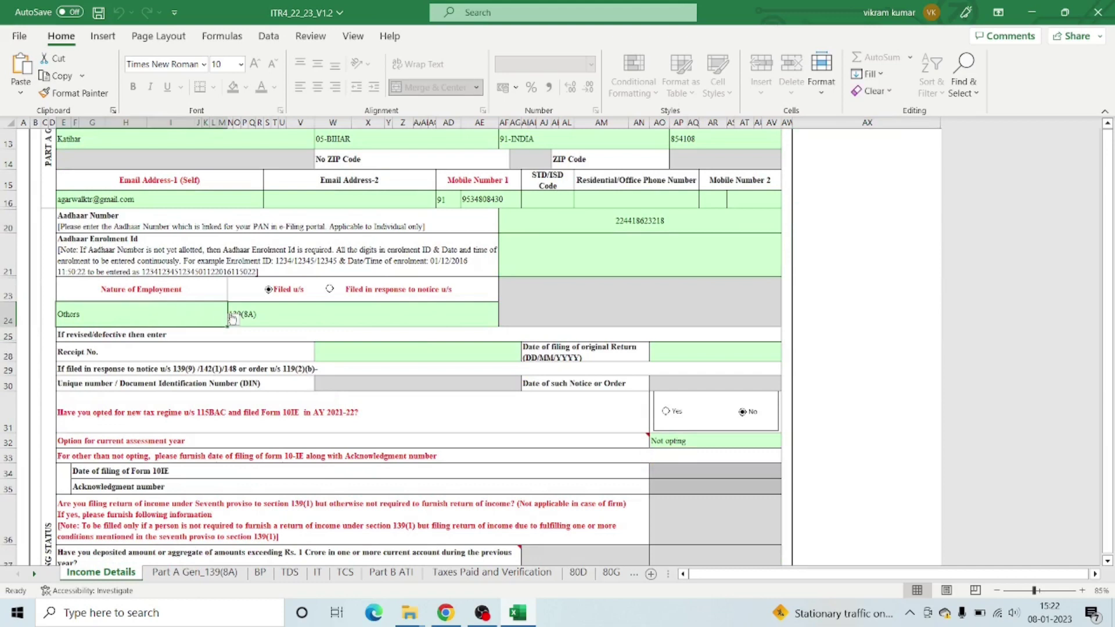
{"action": "left_click", "coordinate": [233, 318]}
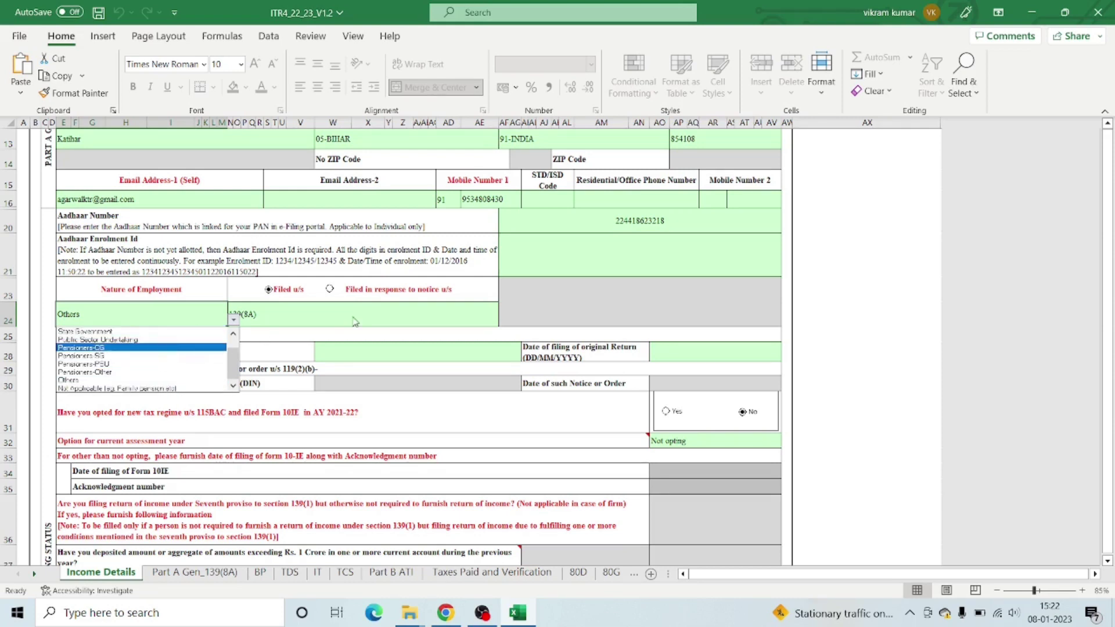
{"action": "left_click", "coordinate": [389, 320]}
{"action": "left_click", "coordinate": [484, 321]}
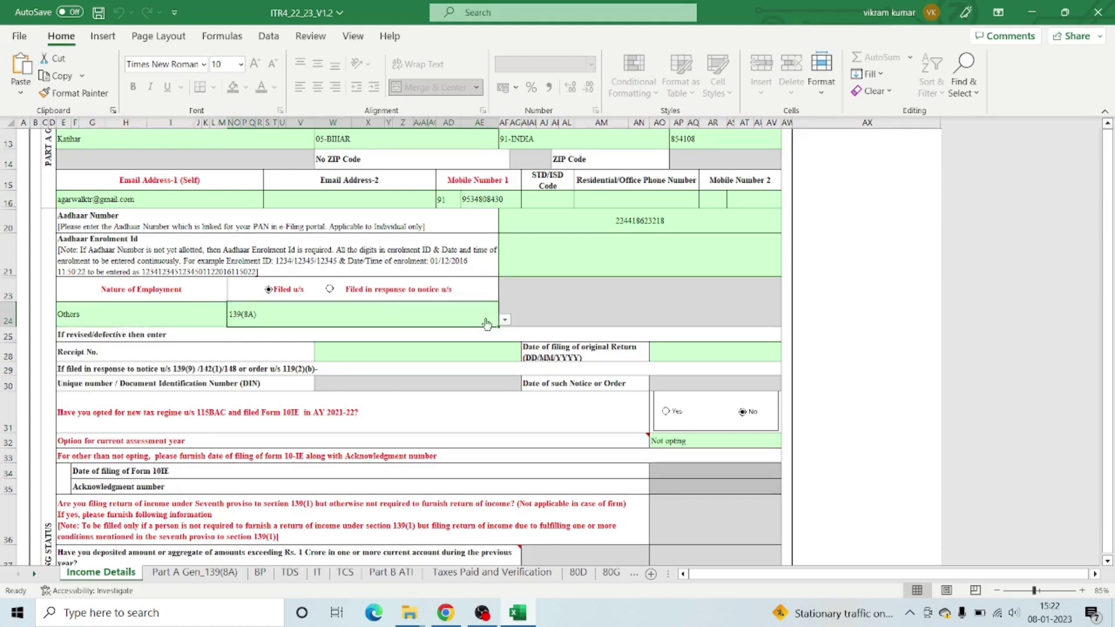
{"action": "left_click", "coordinate": [505, 321]}
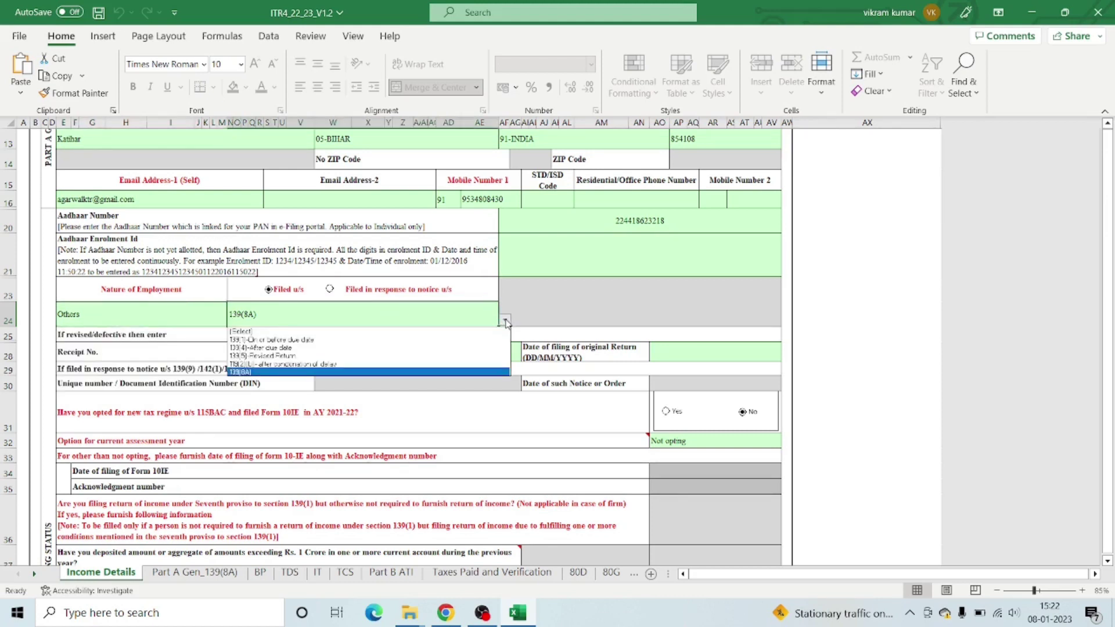
{"action": "left_click", "coordinate": [468, 372]}
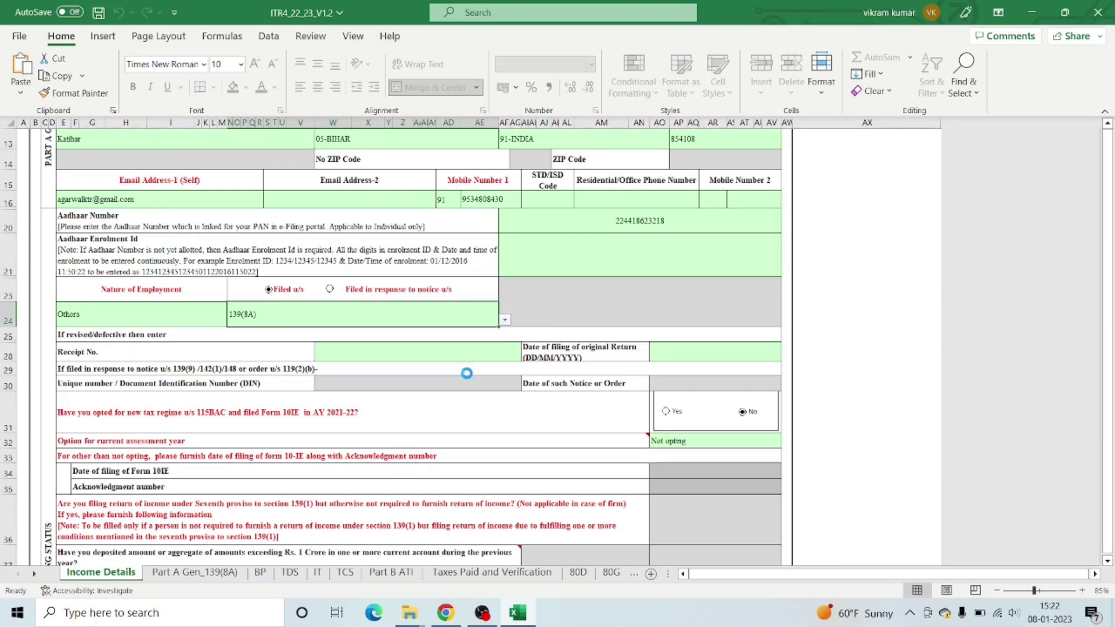
Step: Set the option for the current assessment year under the new tax regime question to Not opting
{"action": "scroll", "coordinate": [410, 252], "scroll_direction": "down", "scroll_amount": 5}
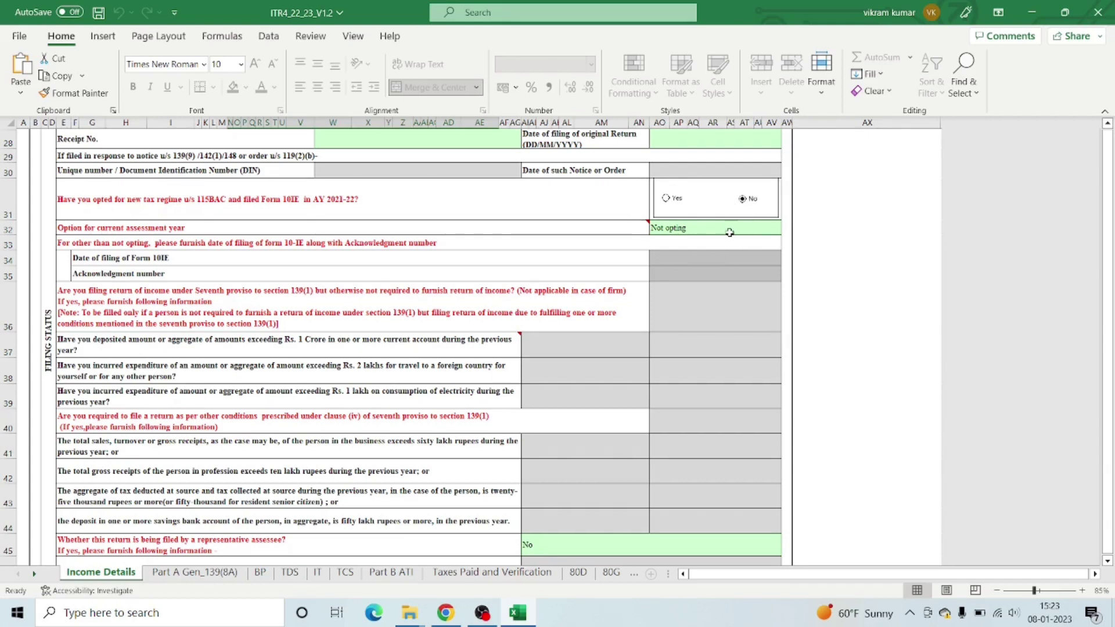
{"action": "left_click", "coordinate": [749, 231]}
{"action": "left_click", "coordinate": [788, 229]}
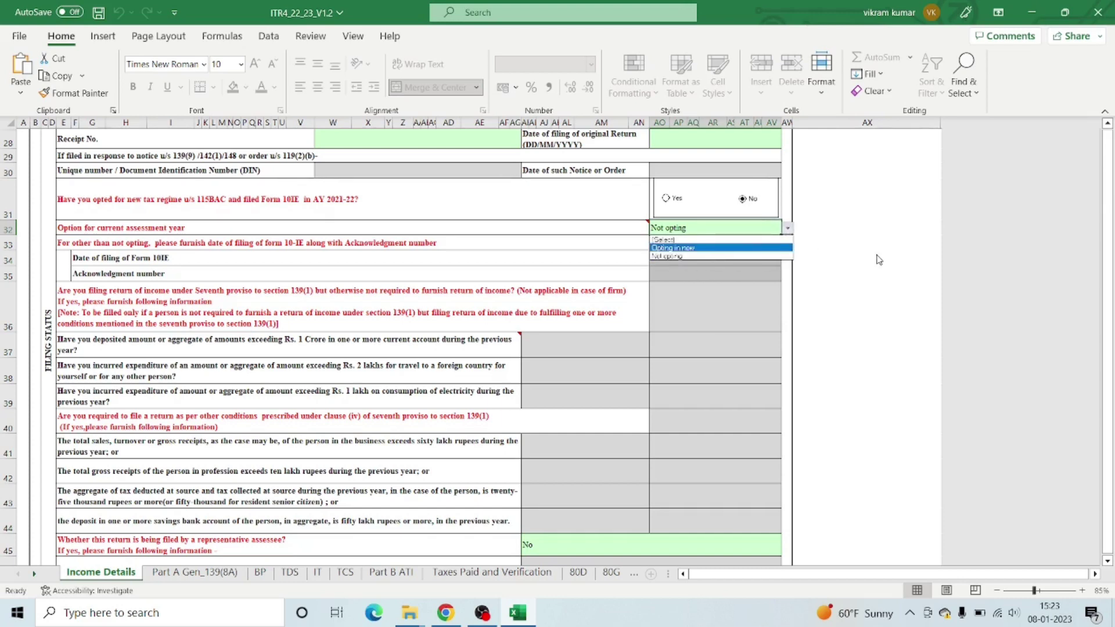
{"action": "left_click", "coordinate": [695, 256]}
Step: Examine the salary, exempt allowance and house property entries under Gross Total Income, including the choices for the type of house property
{"action": "scroll", "coordinate": [639, 306], "scroll_direction": "down", "scroll_amount": 5}
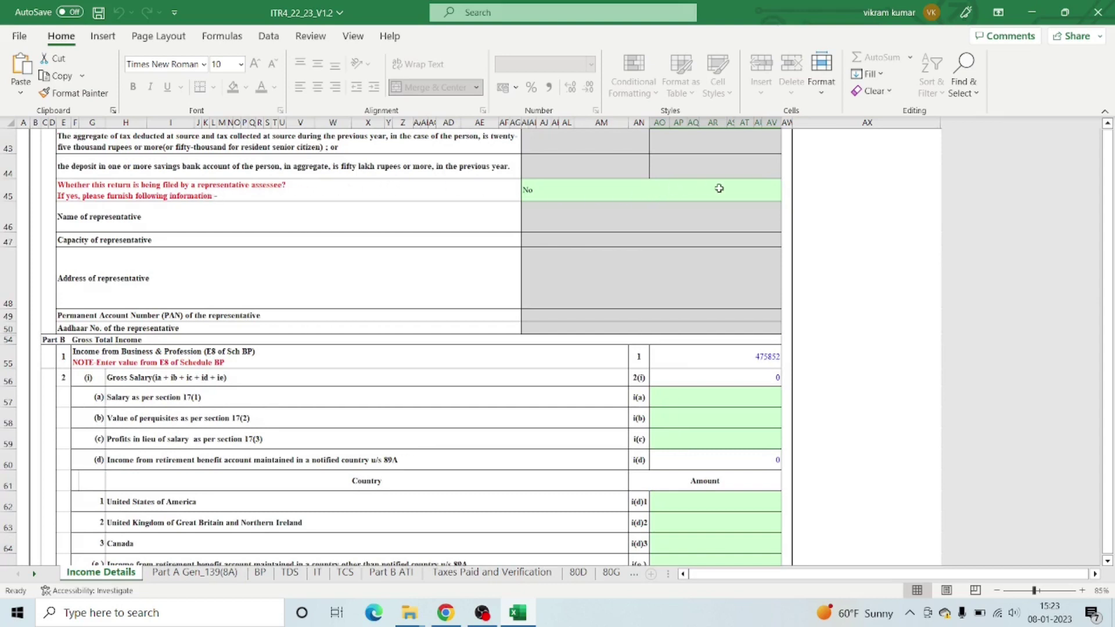
{"action": "scroll", "coordinate": [719, 188], "scroll_direction": "down", "scroll_amount": 3}
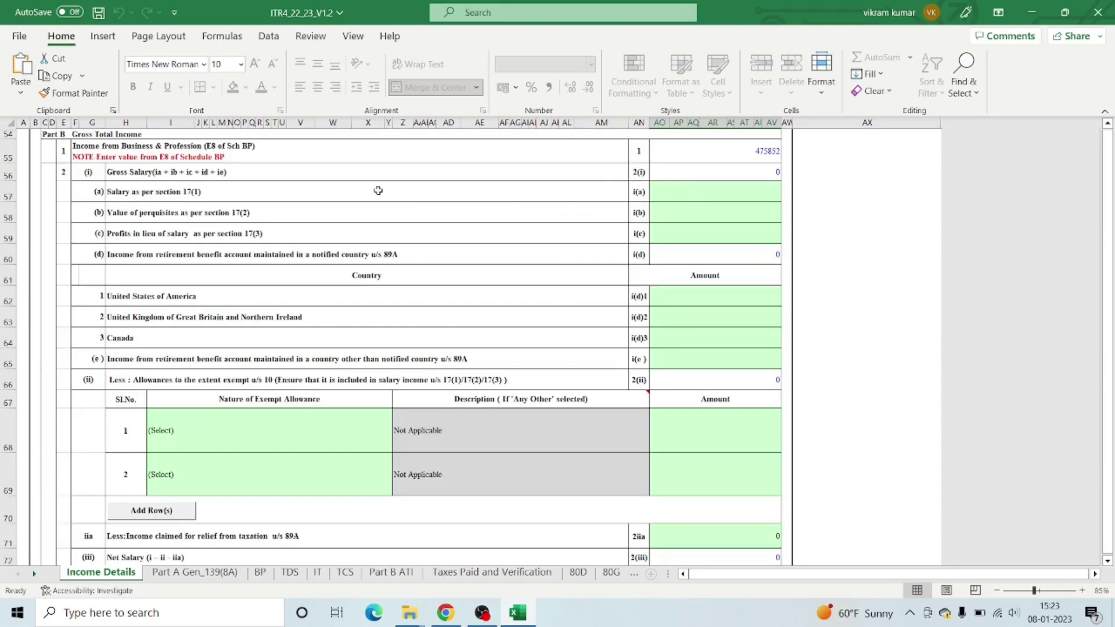
{"action": "left_click", "coordinate": [734, 189]}
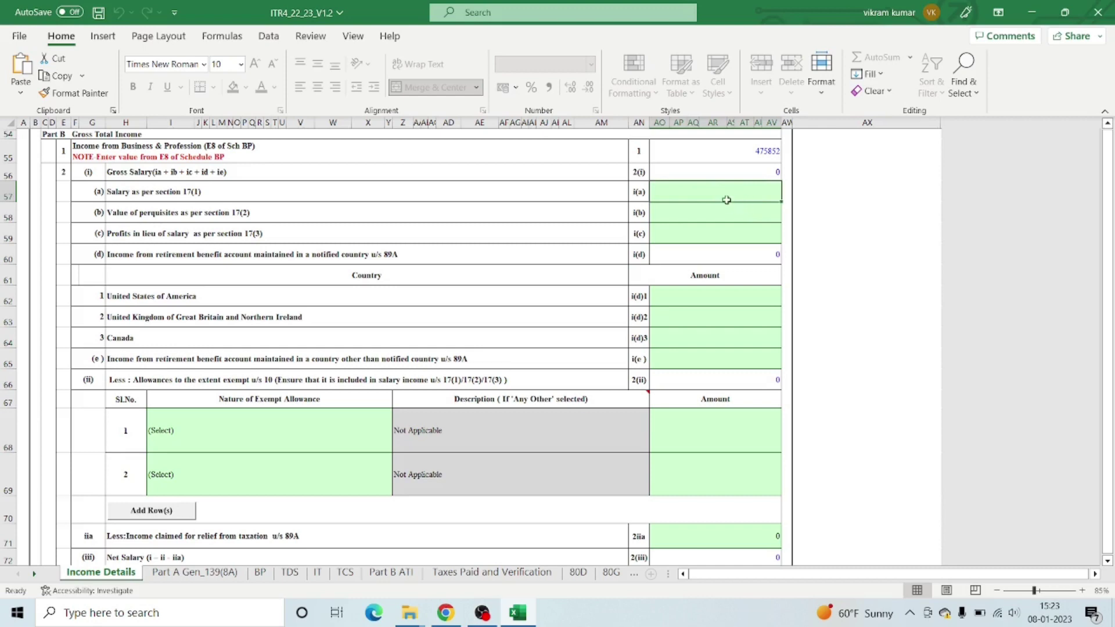
{"action": "scroll", "coordinate": [725, 200], "scroll_direction": "down", "scroll_amount": 2}
{"action": "left_click", "coordinate": [278, 310]}
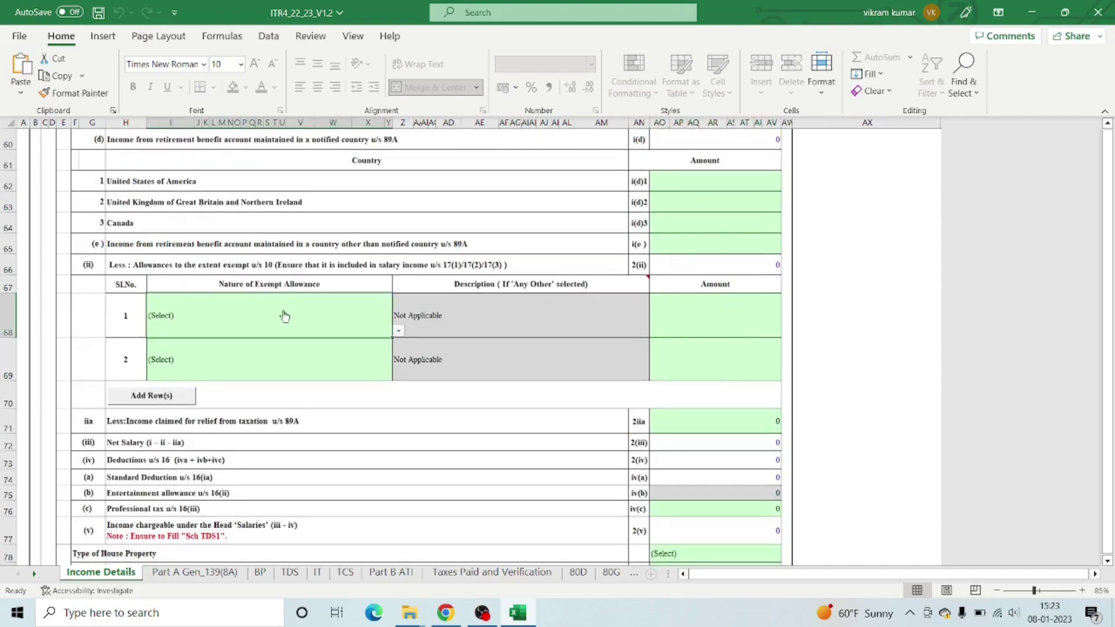
{"action": "left_click", "coordinate": [398, 330]}
{"action": "left_click", "coordinate": [523, 356]}
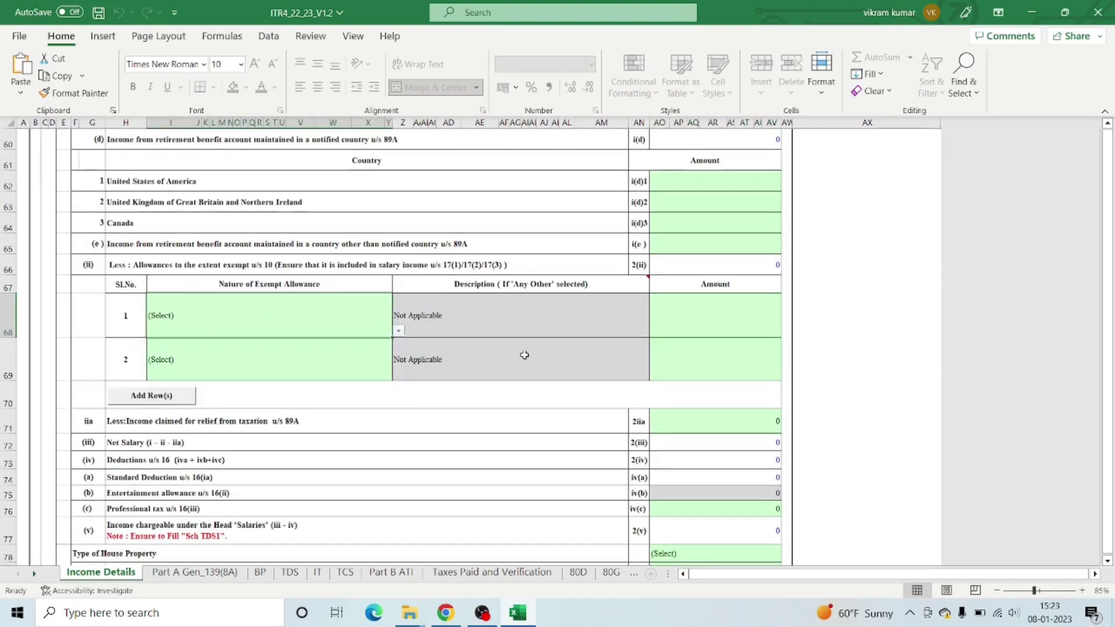
{"action": "scroll", "coordinate": [688, 186], "scroll_direction": "down", "scroll_amount": 5}
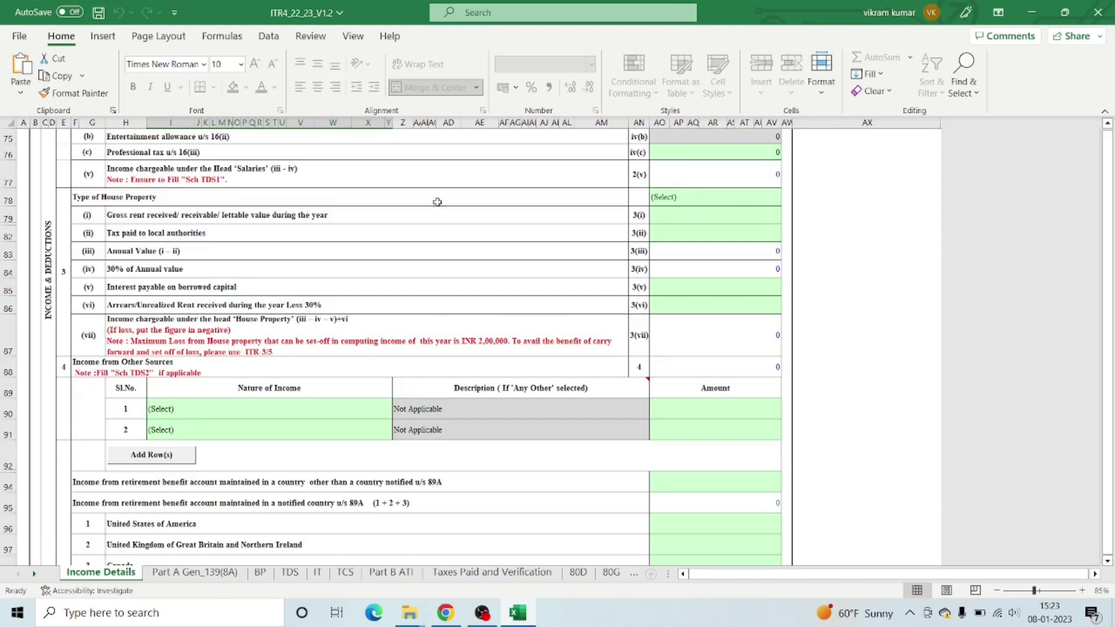
{"action": "left_click", "coordinate": [701, 203]}
{"action": "left_click", "coordinate": [786, 200]}
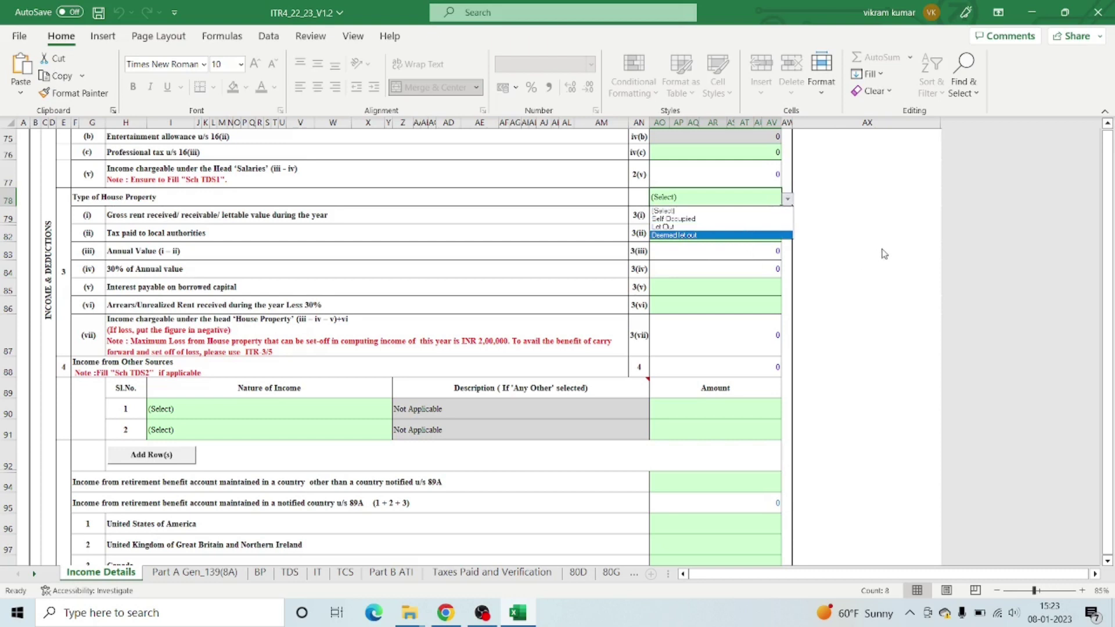
{"action": "key", "text": "Escape"}
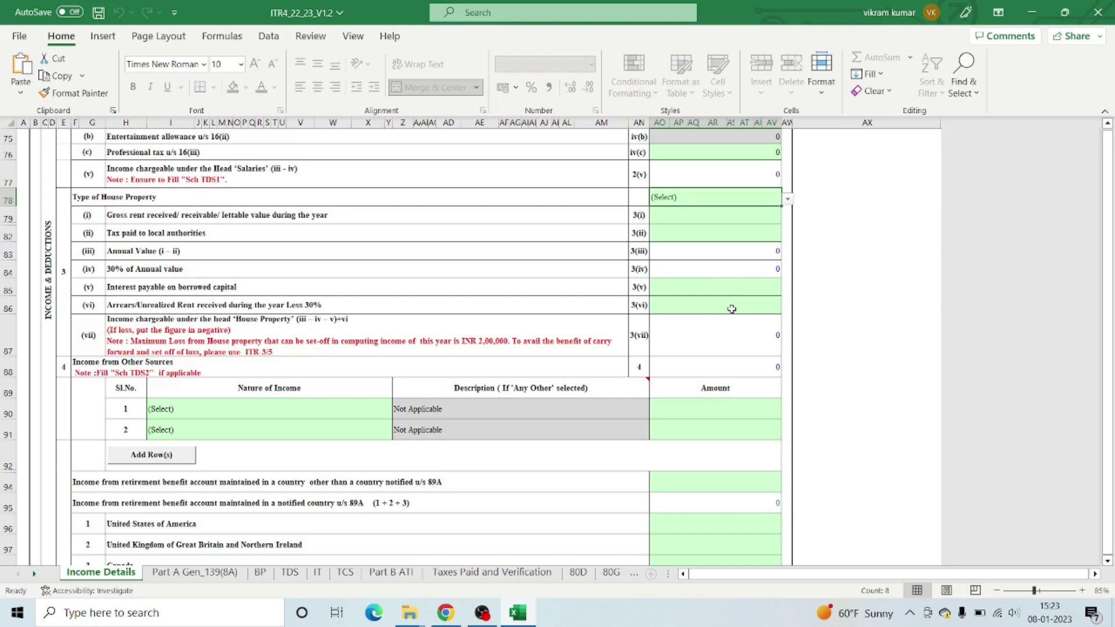
Step: Examine the nature of income choices for the first row under Income from Other Sources
{"action": "scroll", "coordinate": [732, 309], "scroll_direction": "down", "scroll_amount": 2}
{"action": "left_click", "coordinate": [258, 316]}
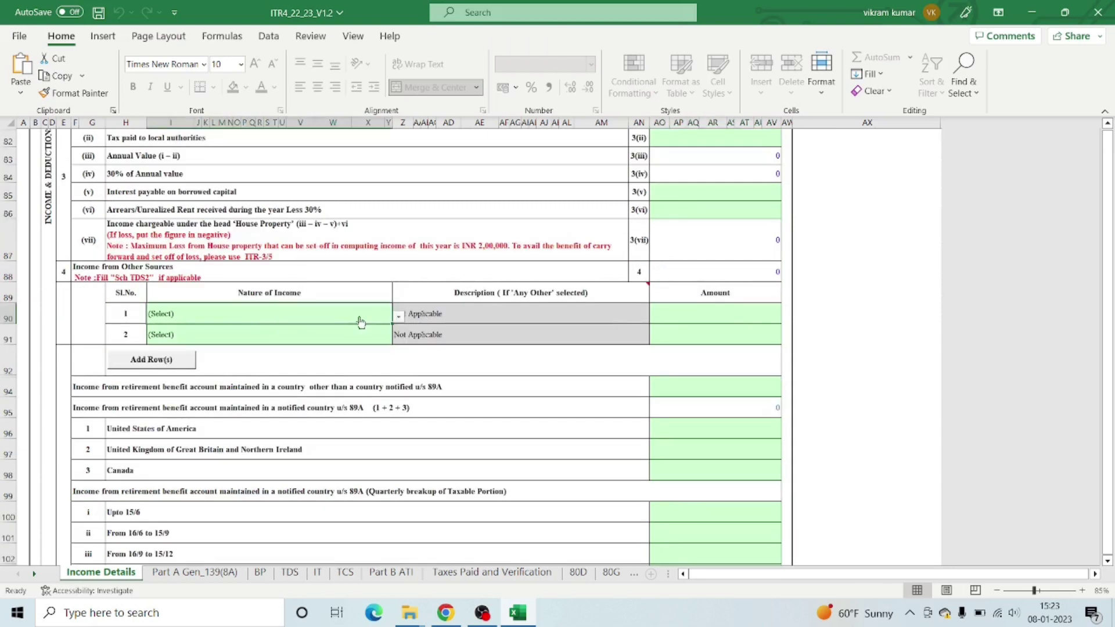
{"action": "left_click", "coordinate": [398, 318]}
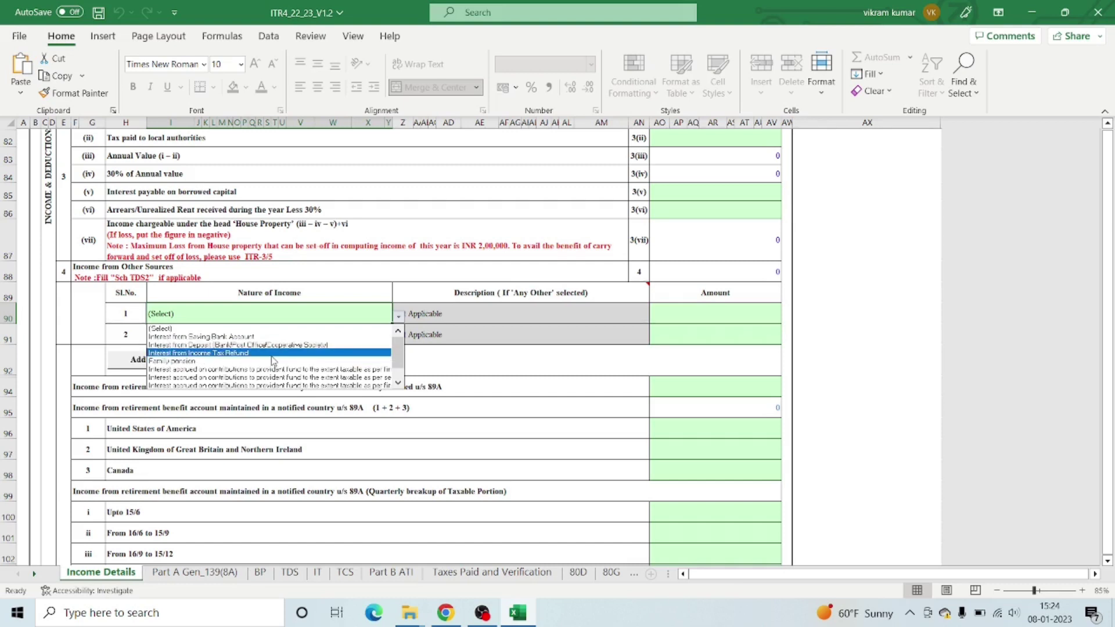
{"action": "left_click", "coordinate": [400, 372]}
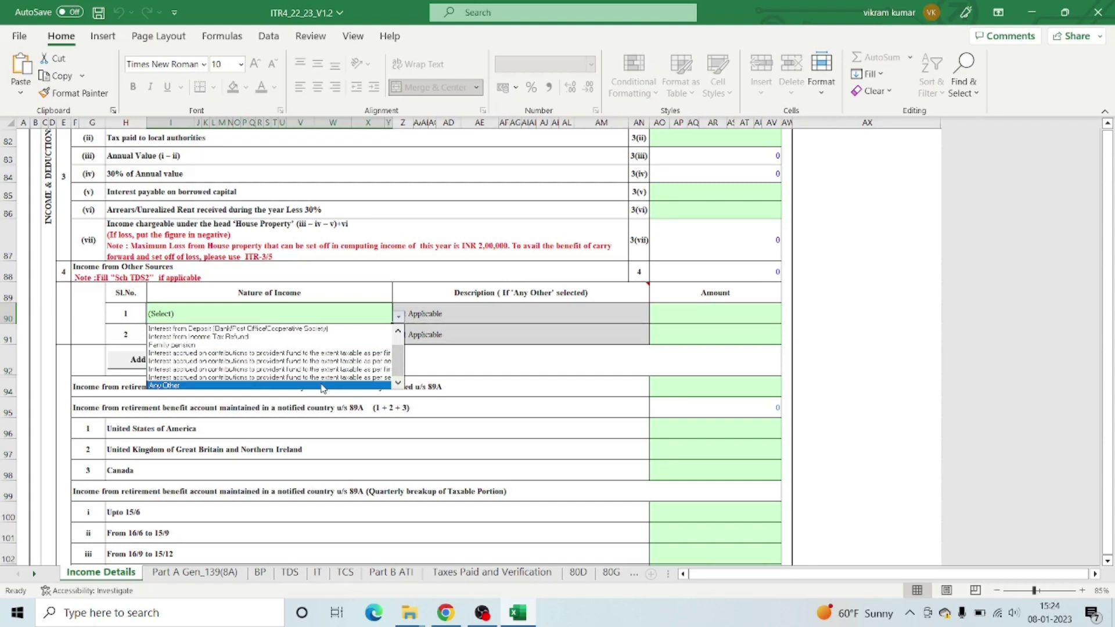
{"action": "left_click", "coordinate": [498, 330]}
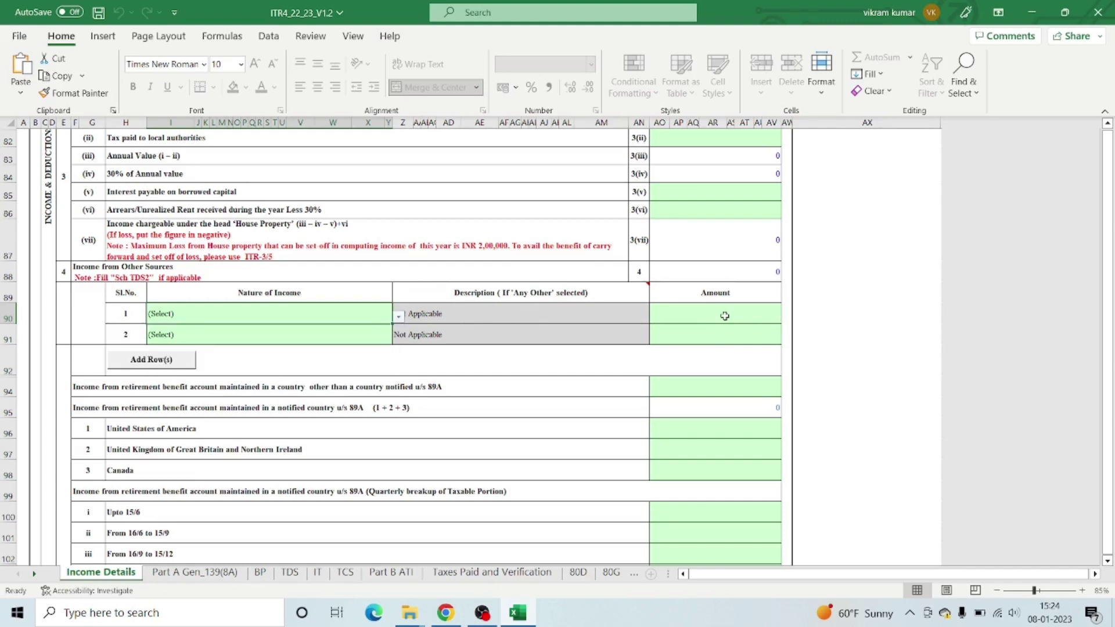
Step: Review the Part C deductions and the tax computation through to the total tax, fee and interest payable
{"action": "scroll", "coordinate": [725, 316], "scroll_direction": "down", "scroll_amount": 8}
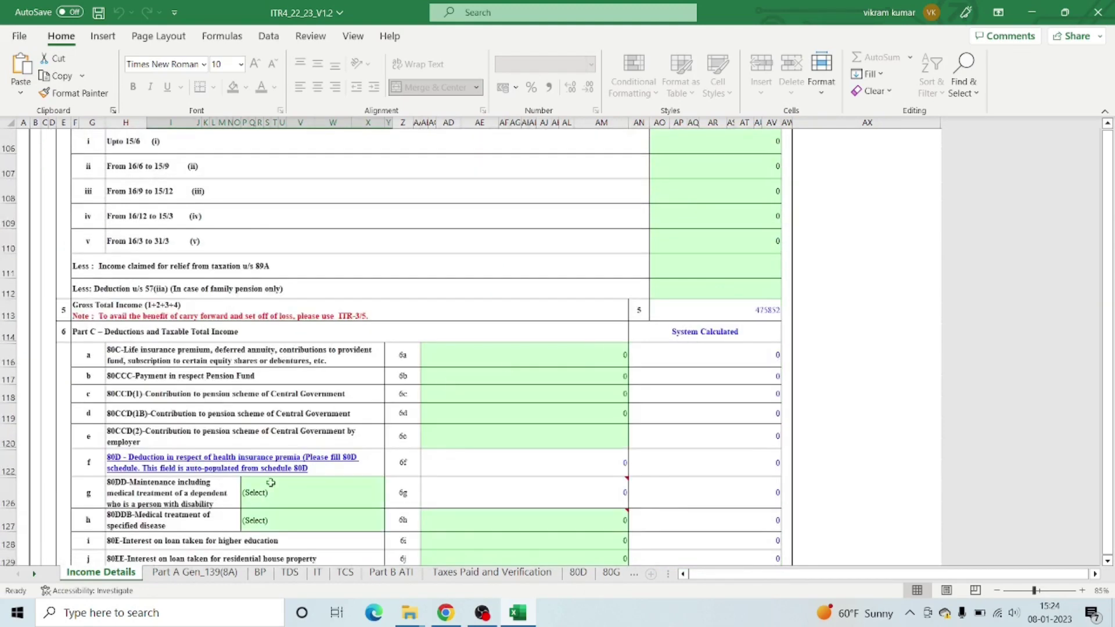
{"action": "scroll", "coordinate": [468, 476], "scroll_direction": "down", "scroll_amount": 4}
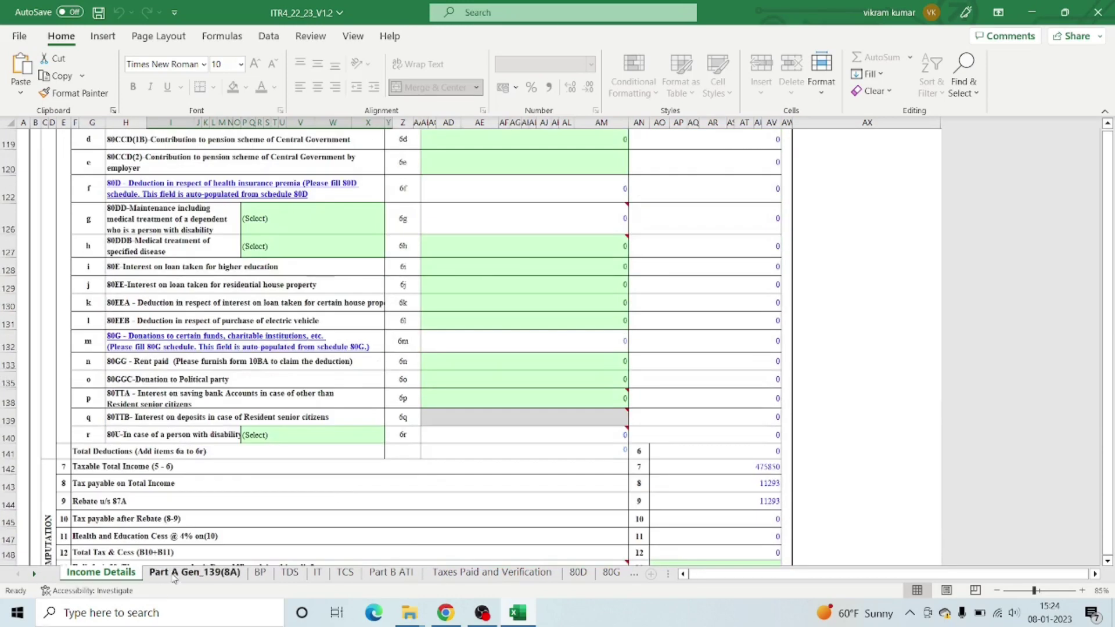
{"action": "scroll", "coordinate": [213, 532], "scroll_direction": "down", "scroll_amount": 4}
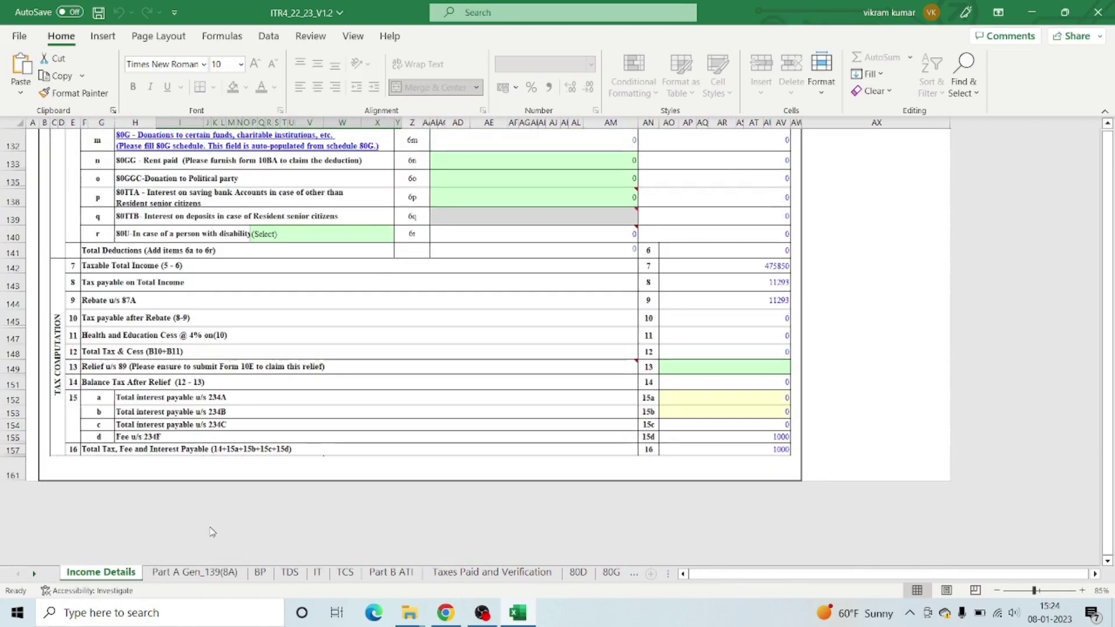
Step: In the Part A Gen_139(8A) sheet, answer No to whether a return was previously filed for this assessment year
{"action": "left_click", "coordinate": [177, 574]}
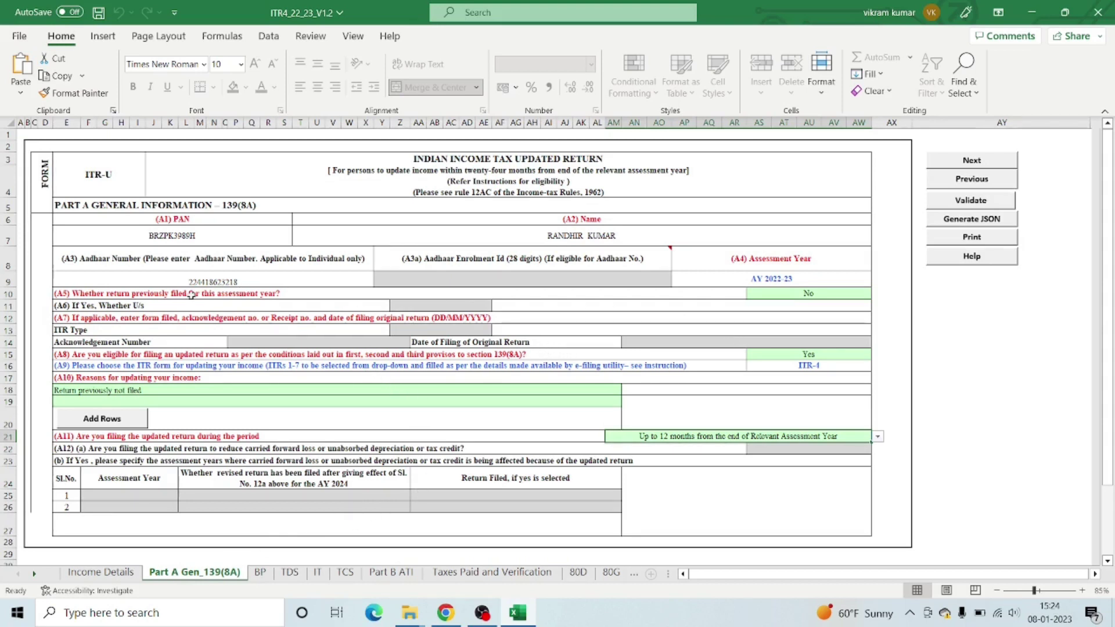
{"action": "left_click", "coordinate": [840, 293]}
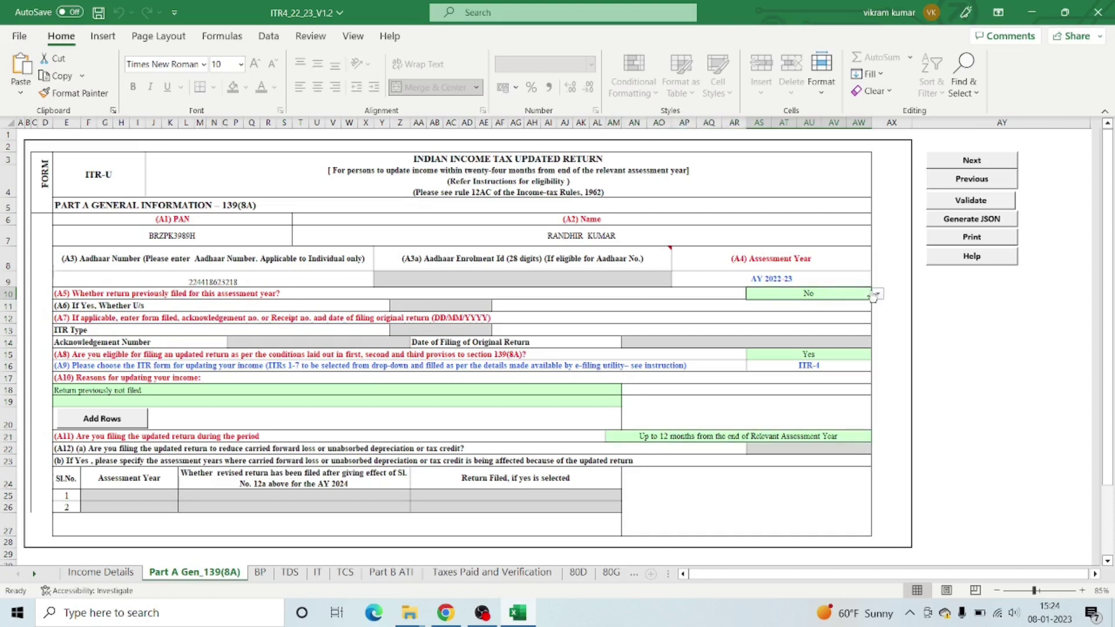
{"action": "left_click", "coordinate": [878, 295]}
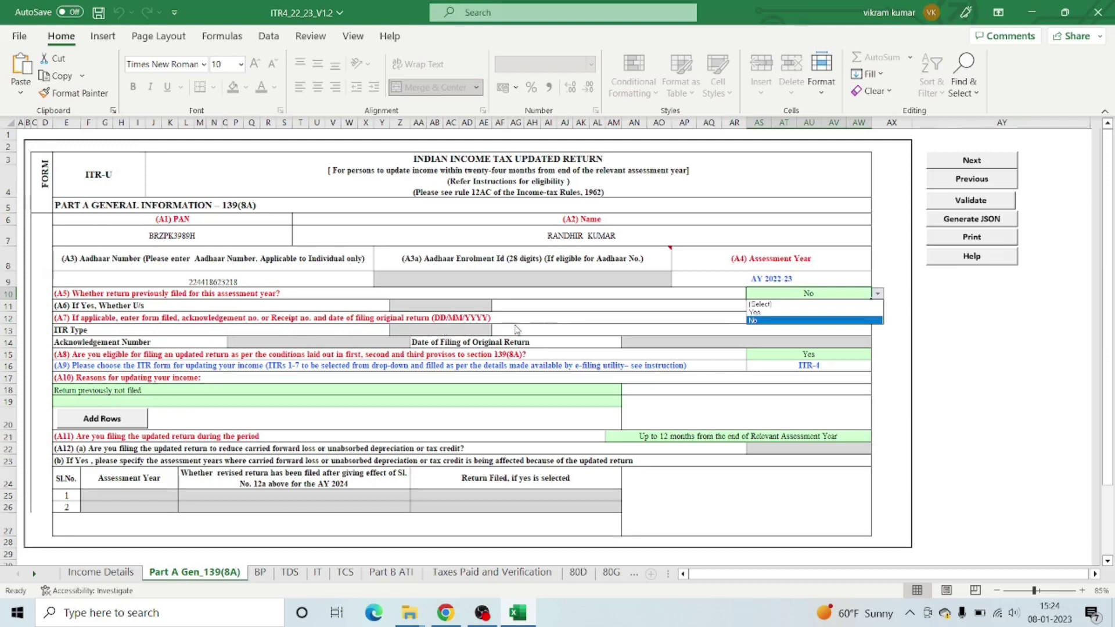
{"action": "left_click", "coordinate": [764, 322]}
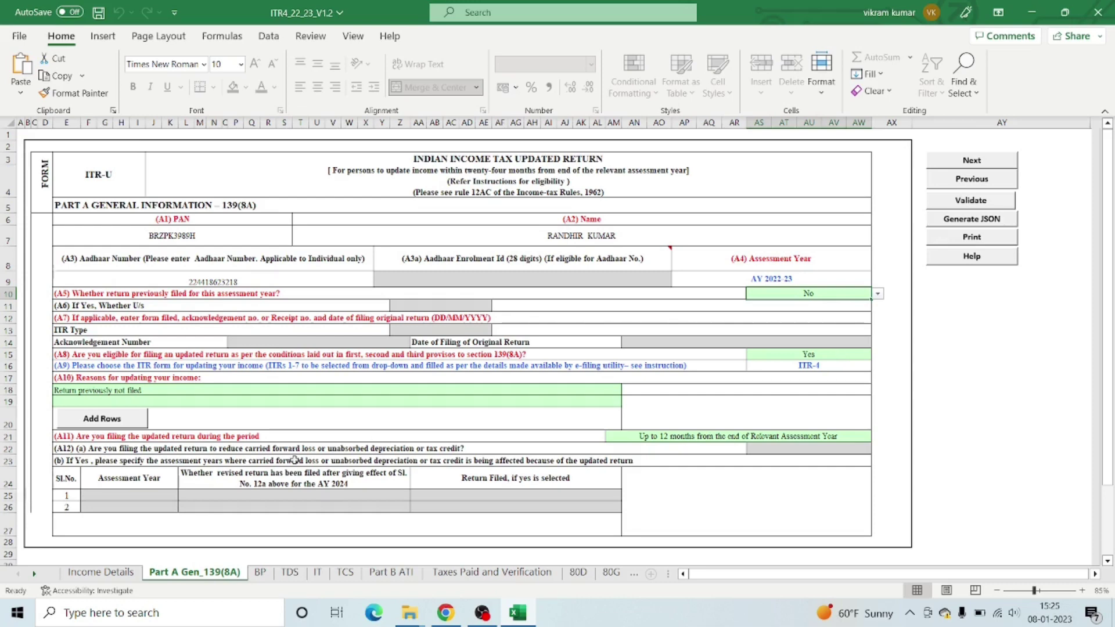
Step: Check the first reason for updating the income and the choices available for the second reason row
{"action": "scroll", "coordinate": [840, 356], "scroll_direction": "down", "scroll_amount": 1}
{"action": "left_click", "coordinate": [194, 356]}
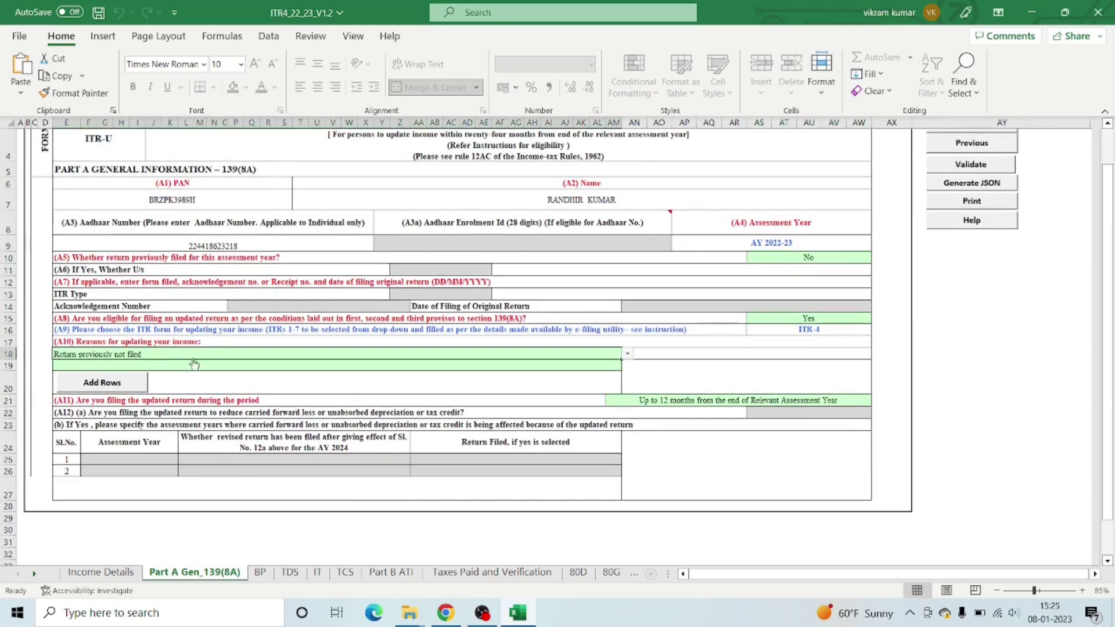
{"action": "left_click", "coordinate": [275, 364]}
{"action": "left_click", "coordinate": [626, 367]}
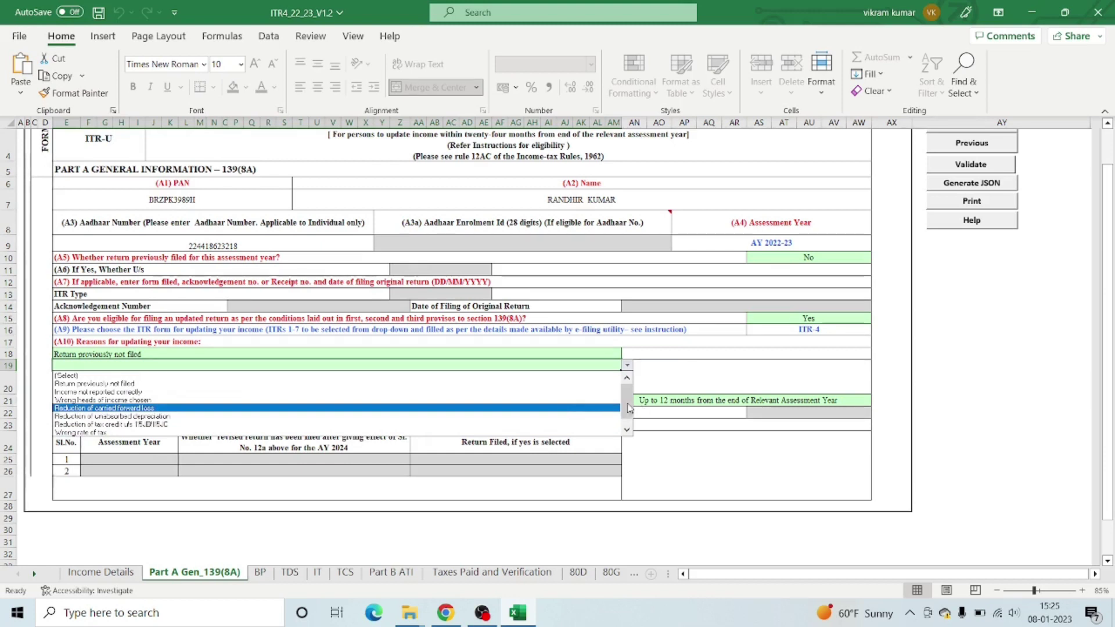
{"action": "left_click_drag", "start_coordinate": [627, 404], "coordinate": [629, 419]}
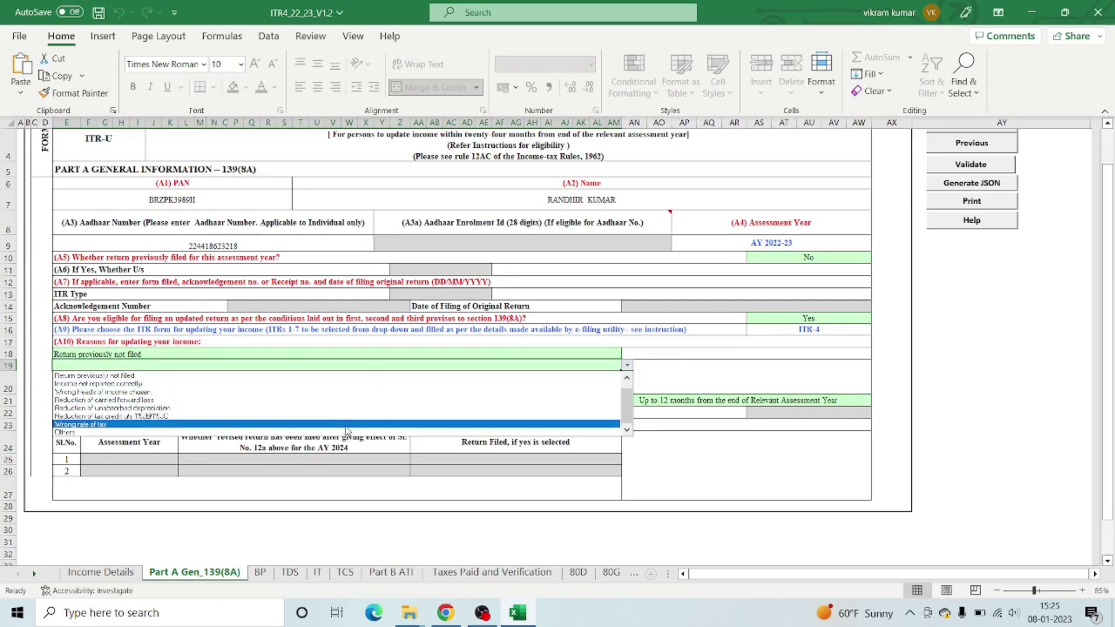
{"action": "left_click", "coordinate": [952, 385]}
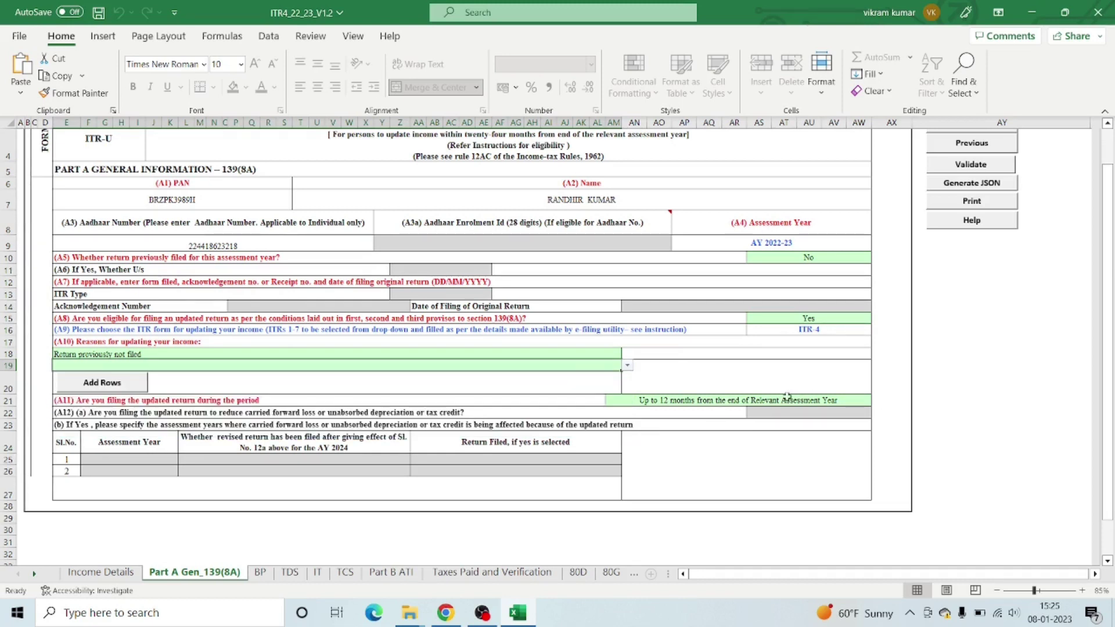
Step: Set the A11 updated return filing period to Up to 12 months from the end of Relevant Assessment Year
{"action": "left_click", "coordinate": [843, 400]}
{"action": "left_click", "coordinate": [877, 402]}
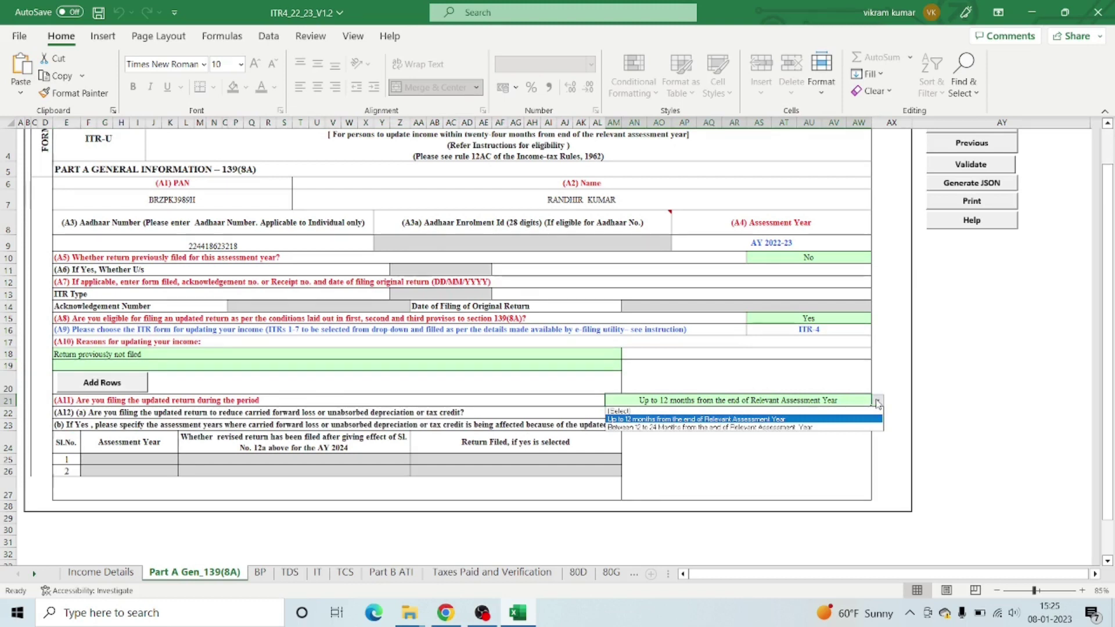
{"action": "left_click", "coordinate": [831, 419]}
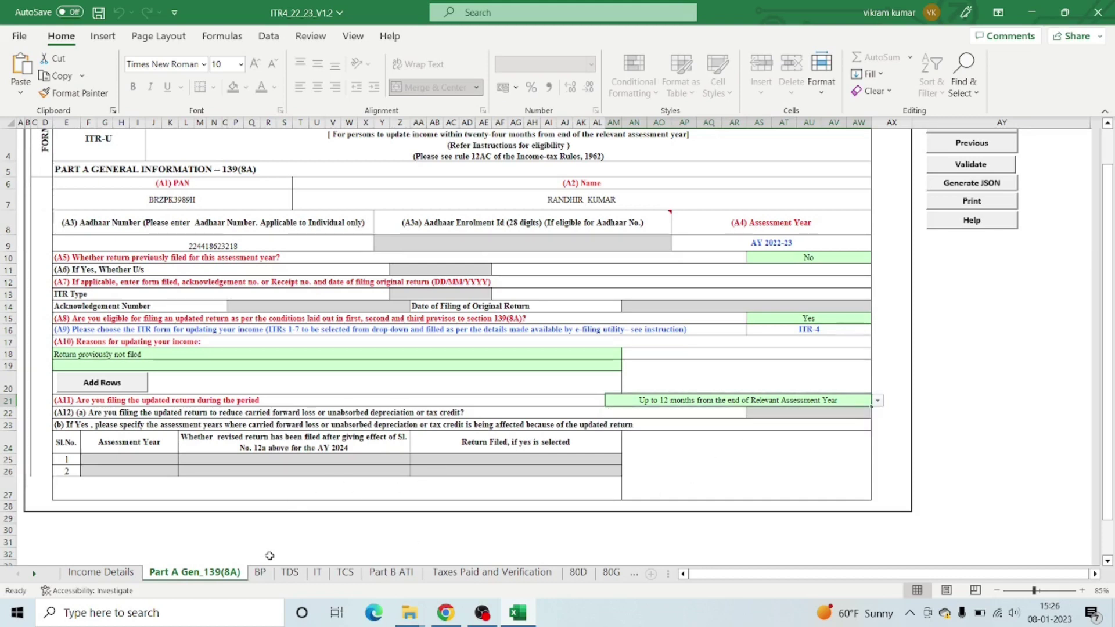
Step: Go to the BP schedule and examine the first section 44AD business entry's name, business code and description
{"action": "left_click", "coordinate": [260, 572]}
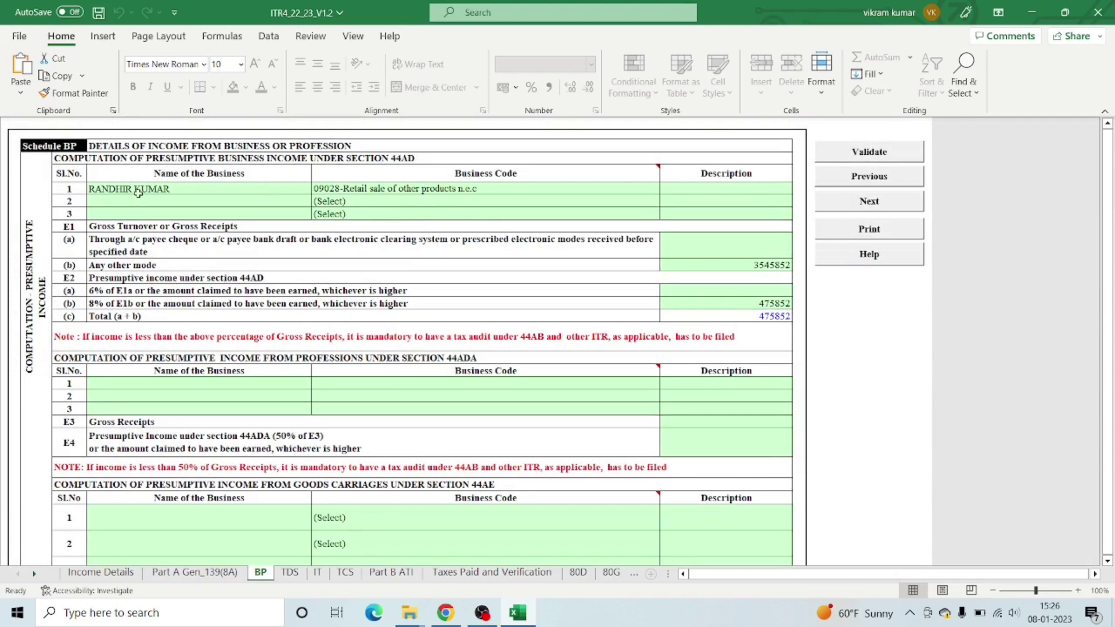
{"action": "left_click", "coordinate": [375, 191]}
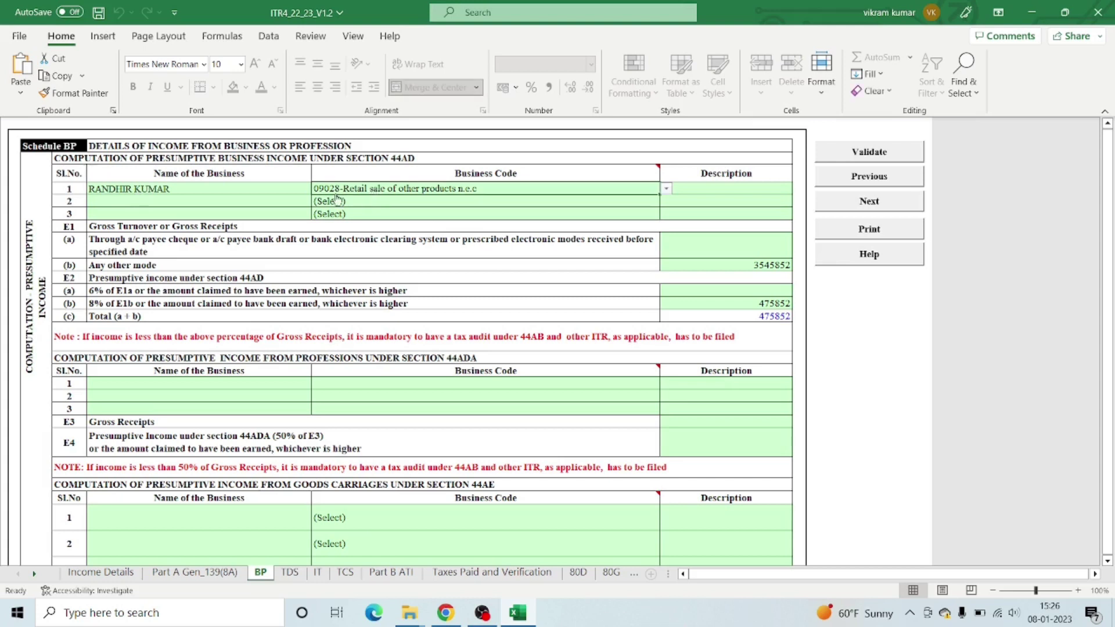
{"action": "left_click", "coordinate": [176, 189]}
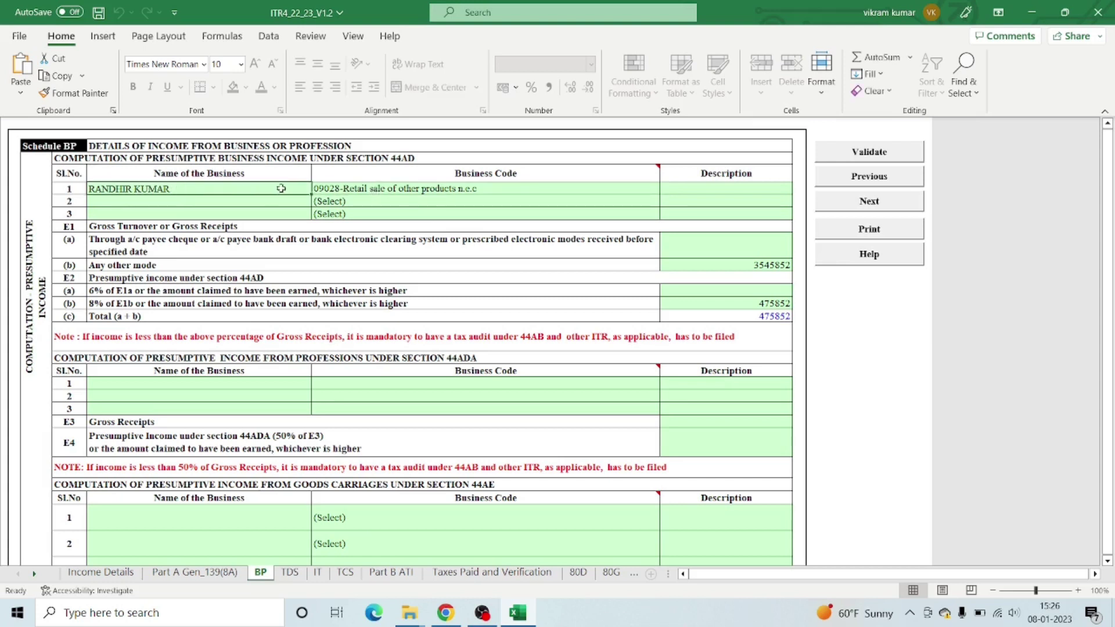
{"action": "left_click", "coordinate": [531, 193]}
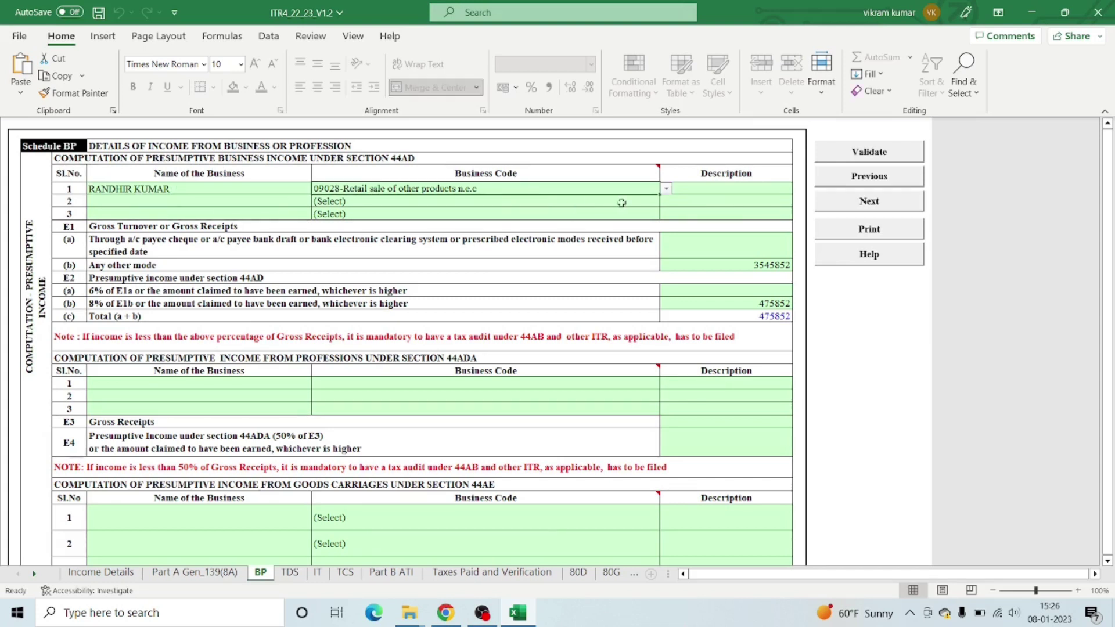
{"action": "left_click", "coordinate": [733, 189]}
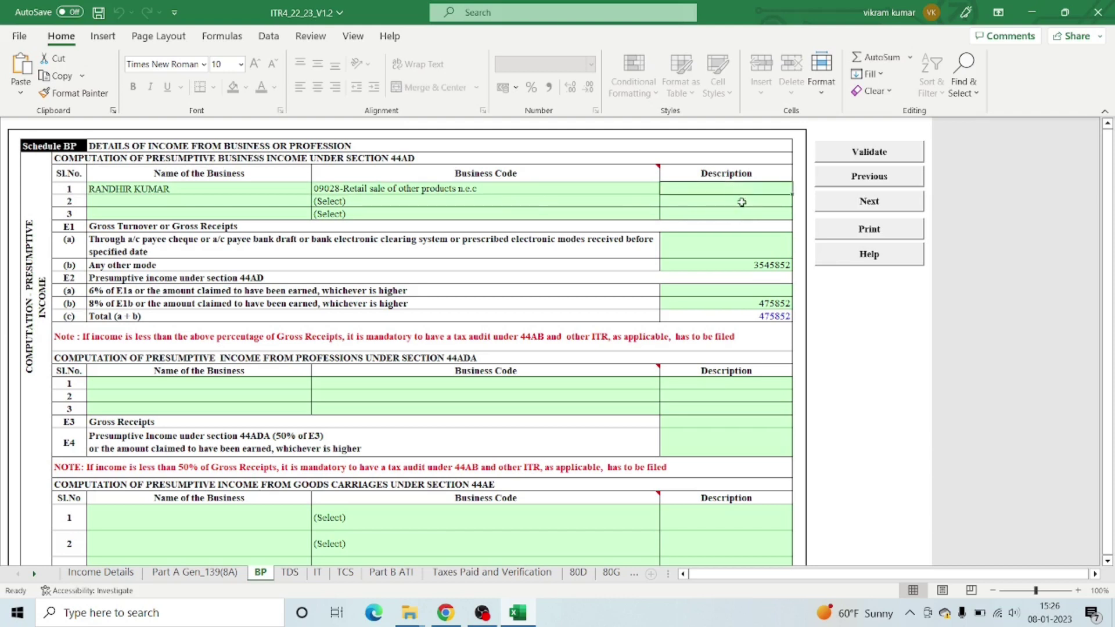
Step: Examine the E1 gross turnover entries for receipts through bank or electronic modes and for any other mode
{"action": "left_click", "coordinate": [103, 231]}
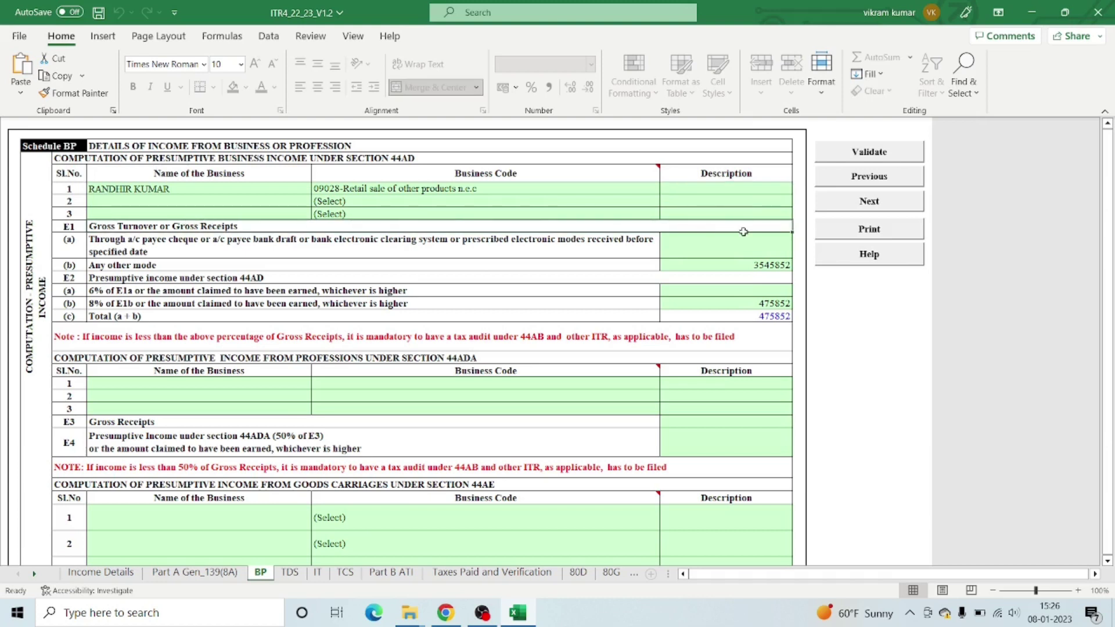
{"action": "left_click", "coordinate": [228, 246]}
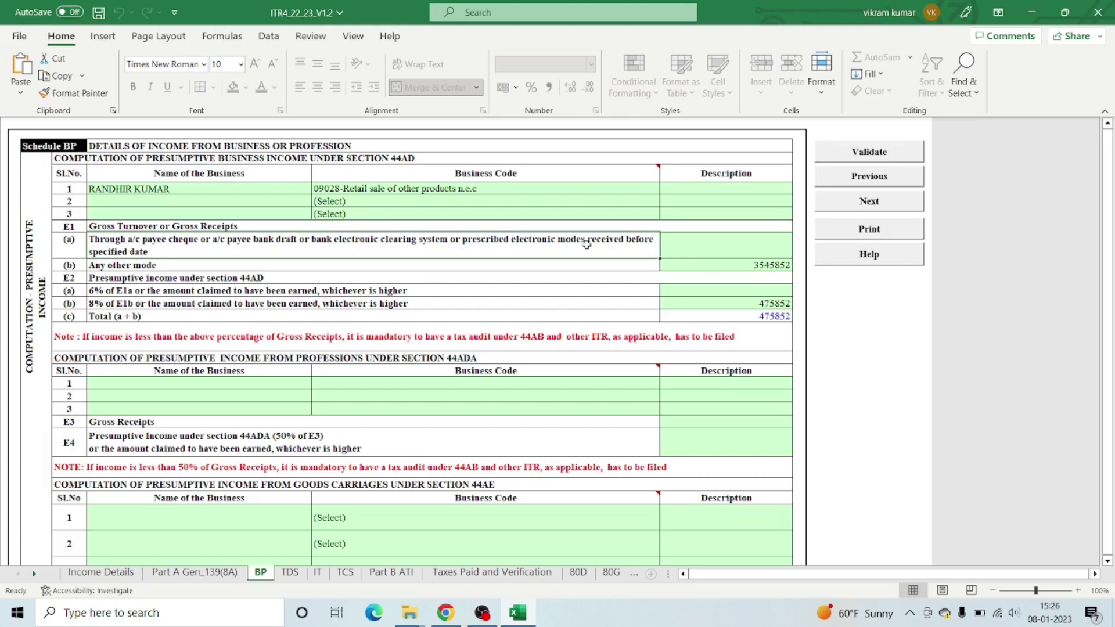
{"action": "left_click", "coordinate": [748, 248]}
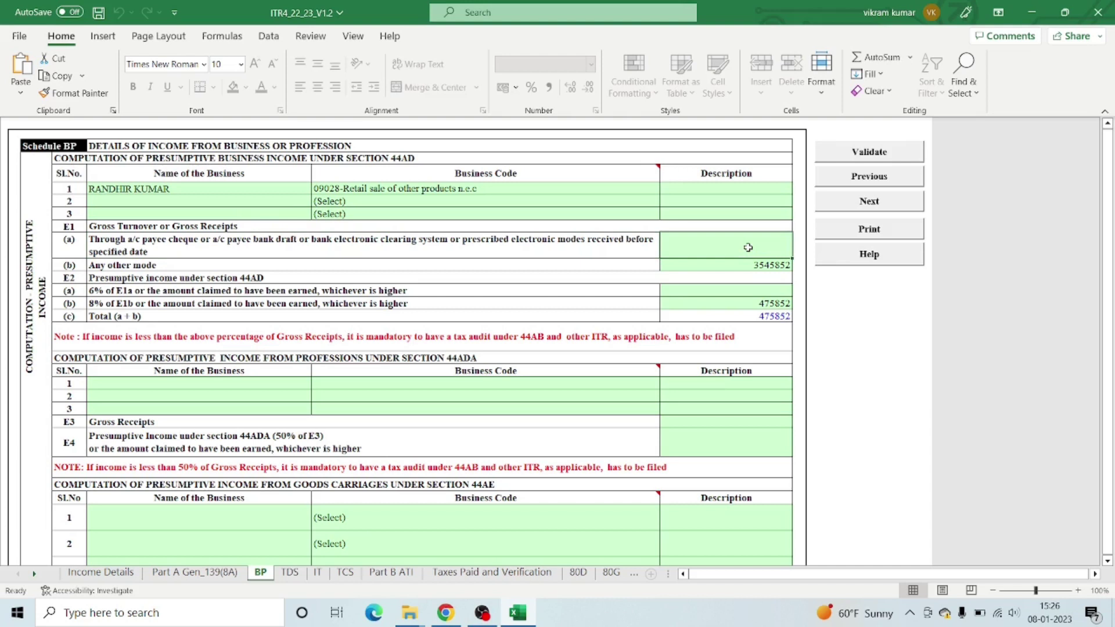
{"action": "left_click", "coordinate": [157, 264]}
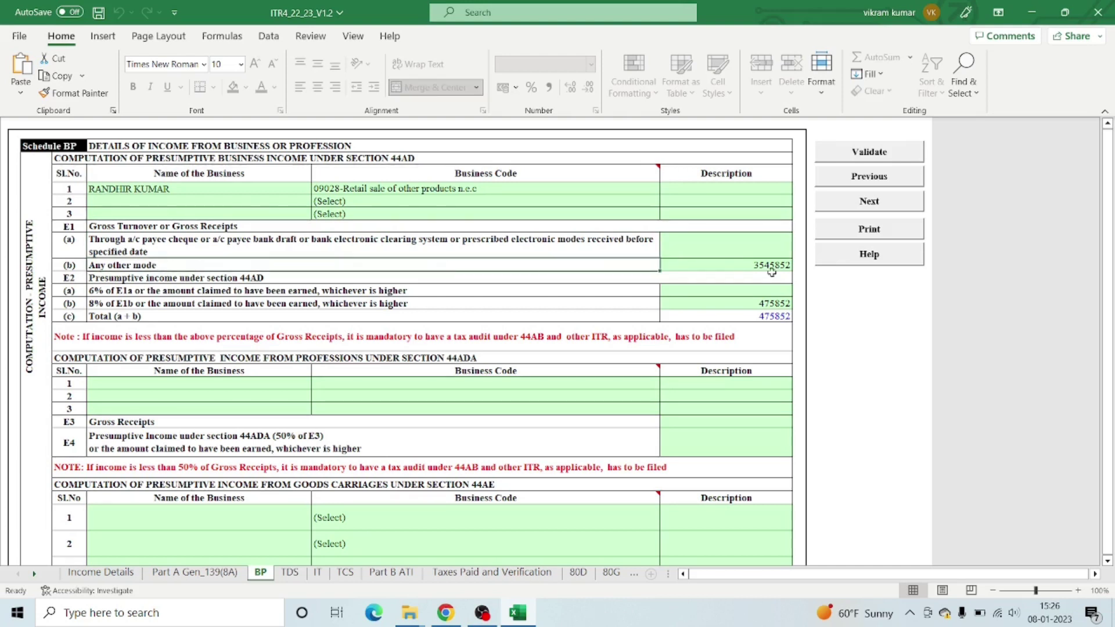
{"action": "left_click", "coordinate": [745, 265]}
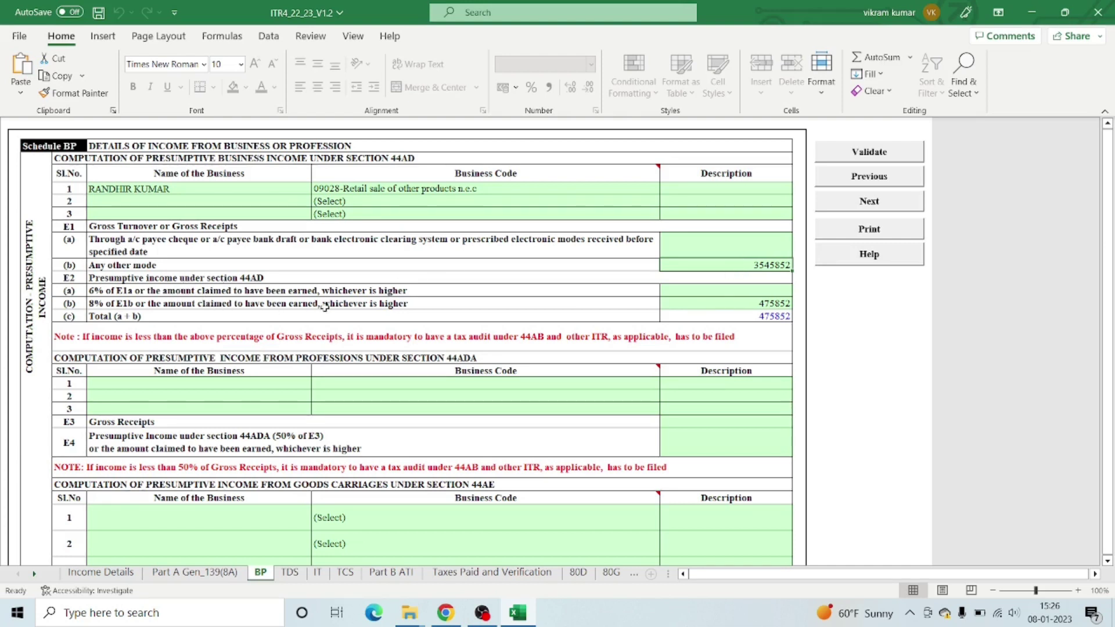
{"action": "left_click", "coordinate": [143, 246]}
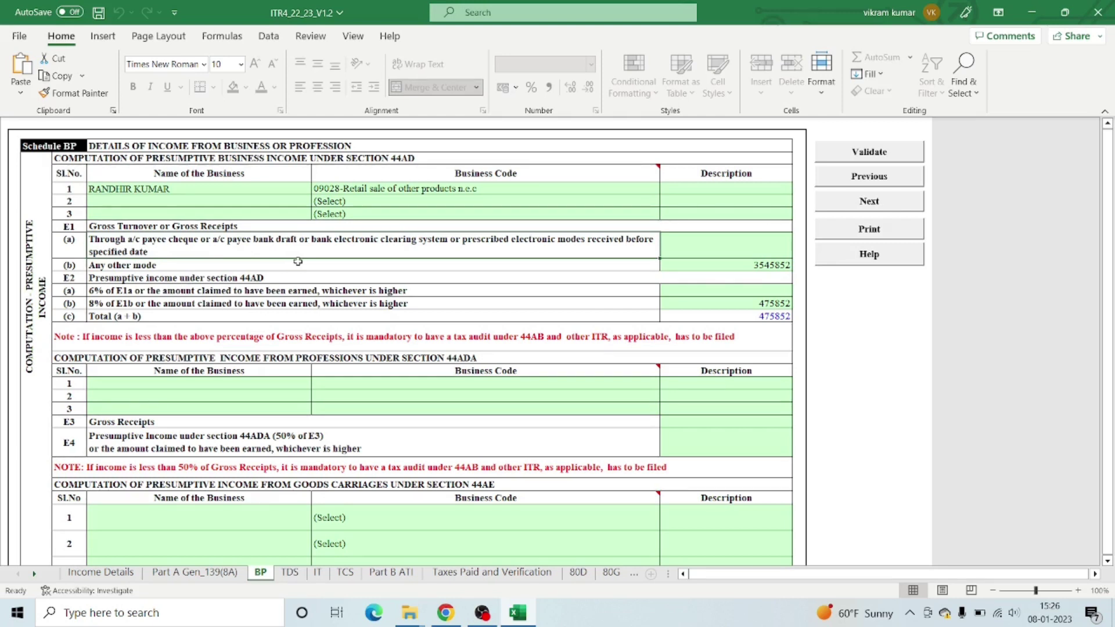
{"action": "left_click", "coordinate": [751, 247]}
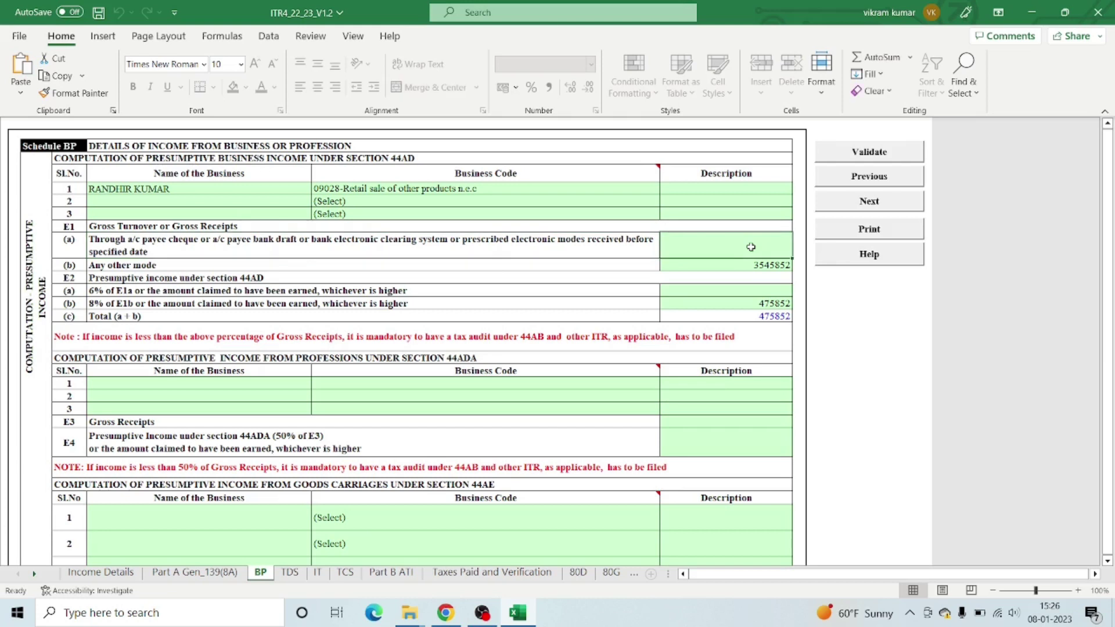
Step: Compare the 6% and 8% presumptive income entries under section 44AD with their corresponding E1a and E1b turnover amounts
{"action": "left_click", "coordinate": [712, 290]}
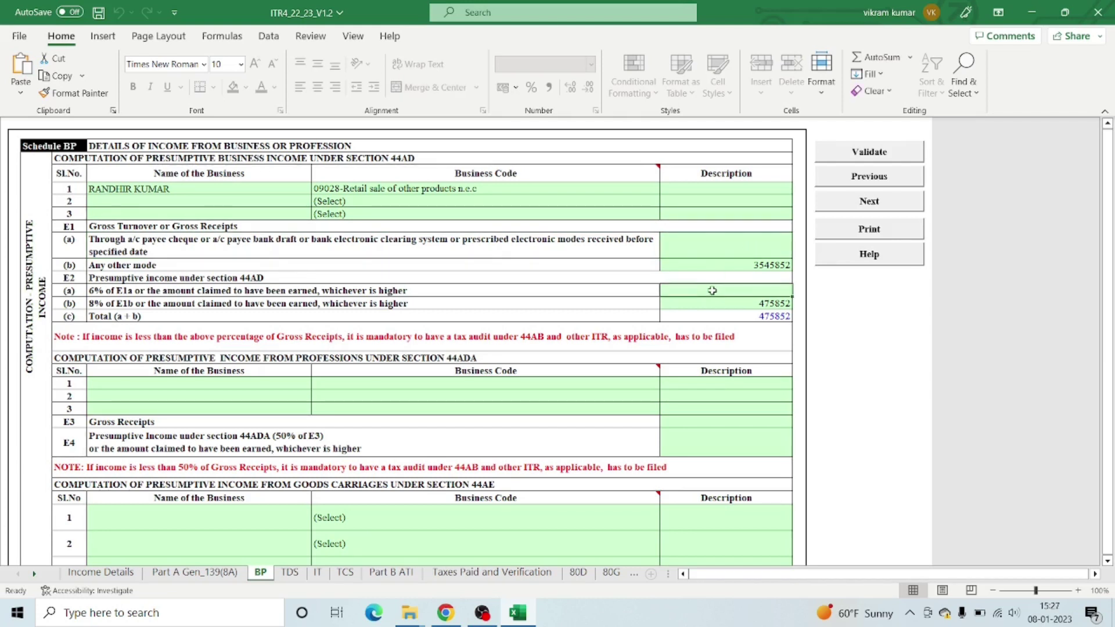
{"action": "left_click", "coordinate": [110, 294]}
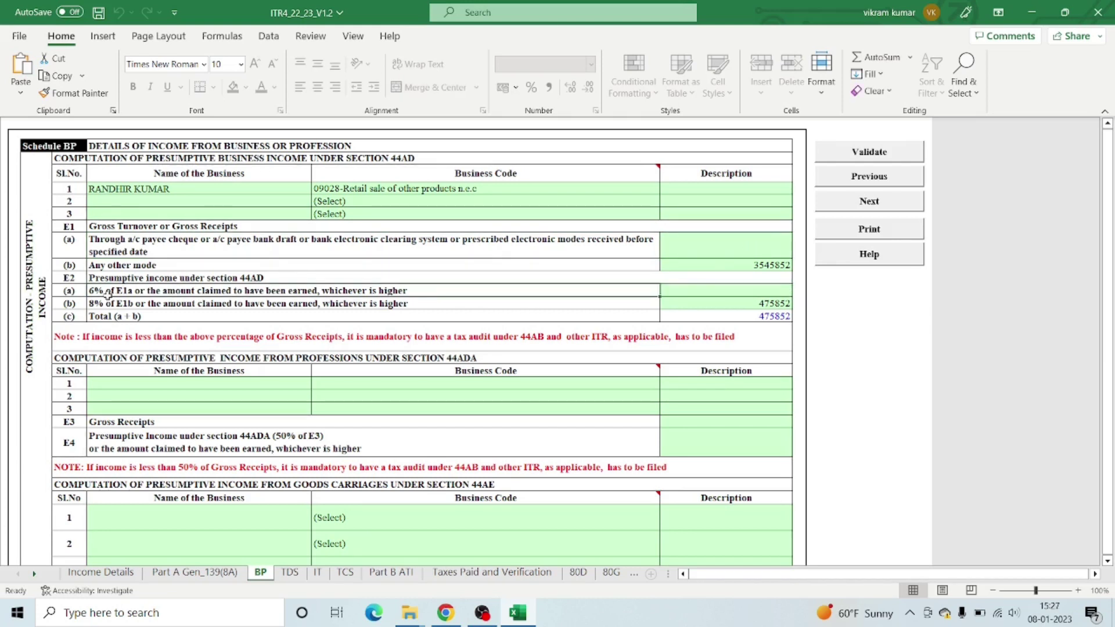
{"action": "left_click", "coordinate": [733, 291]}
{"action": "left_click", "coordinate": [733, 248]}
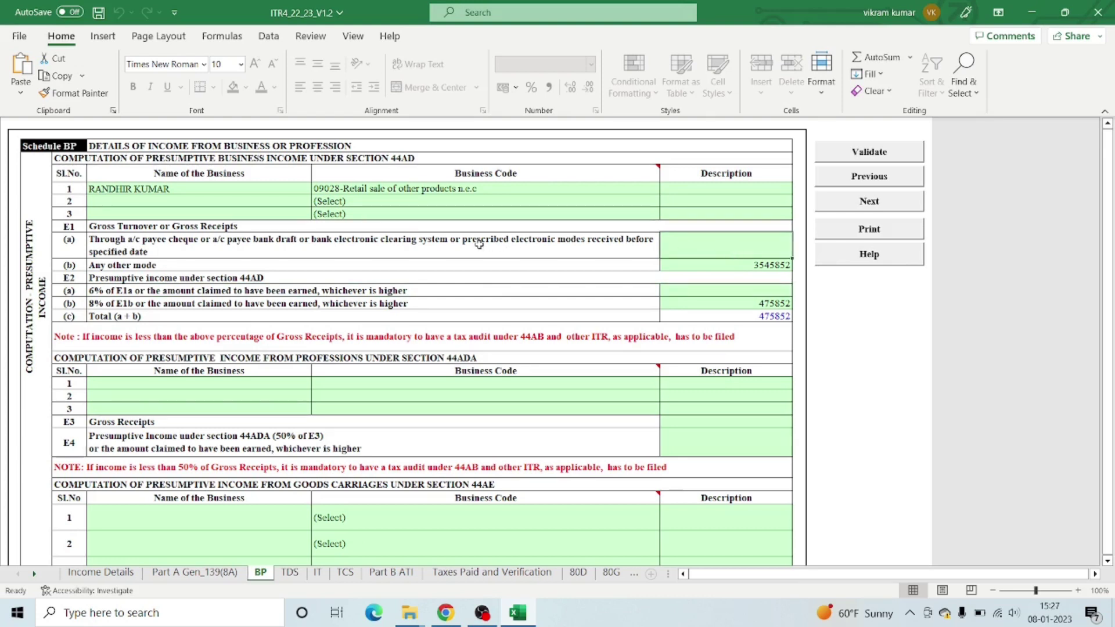
{"action": "left_click", "coordinate": [453, 245]}
{"action": "left_click", "coordinate": [702, 246]}
{"action": "left_click", "coordinate": [712, 291]}
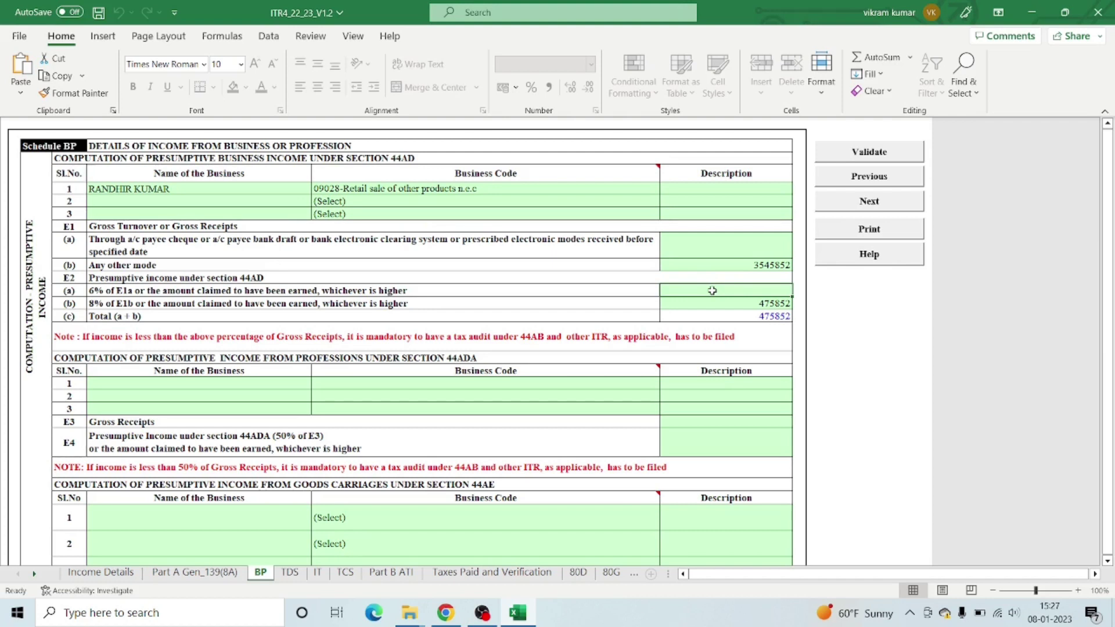
{"action": "left_click", "coordinate": [748, 264]}
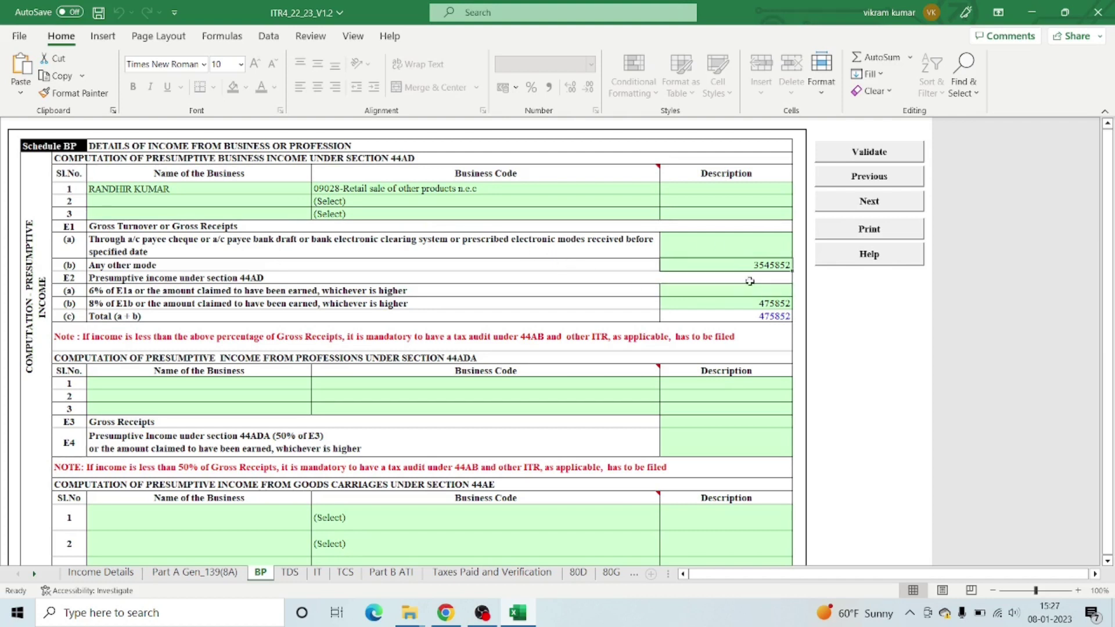
{"action": "left_click", "coordinate": [740, 305]}
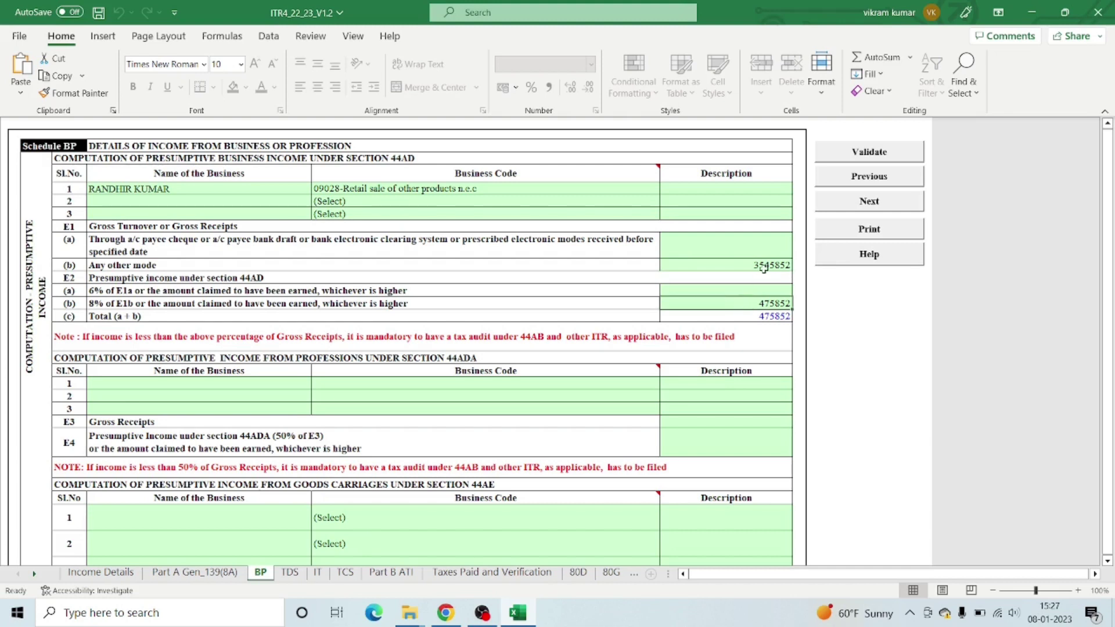
Step: Review the E1b other-mode turnover against the E2b presumptive income claimed, along with the E2a entry
{"action": "left_click", "coordinate": [764, 266]}
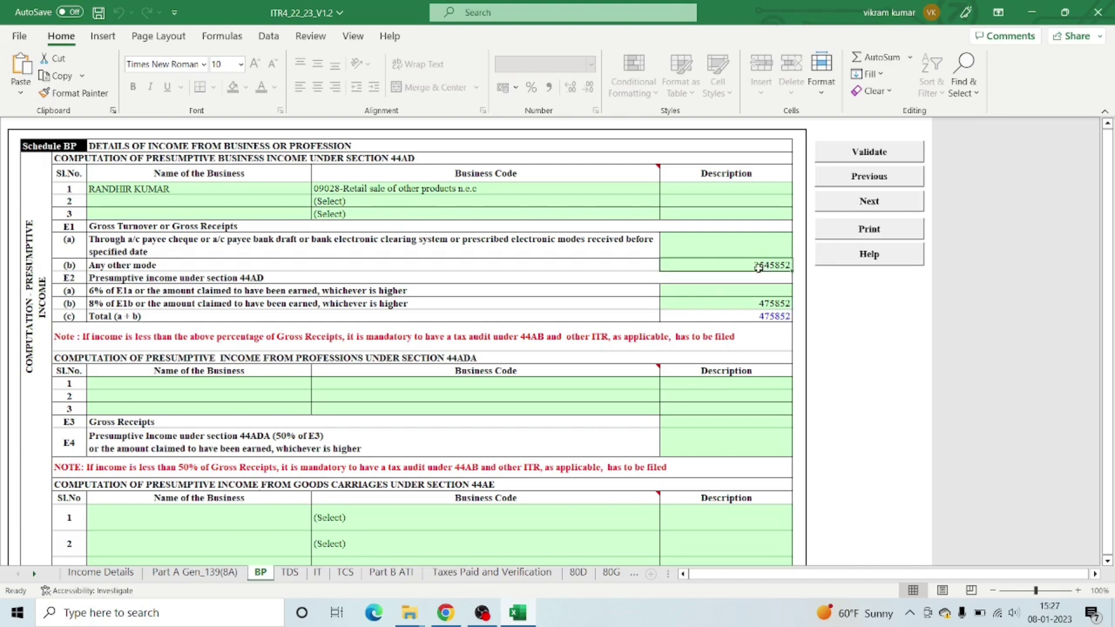
{"action": "left_click", "coordinate": [743, 304]}
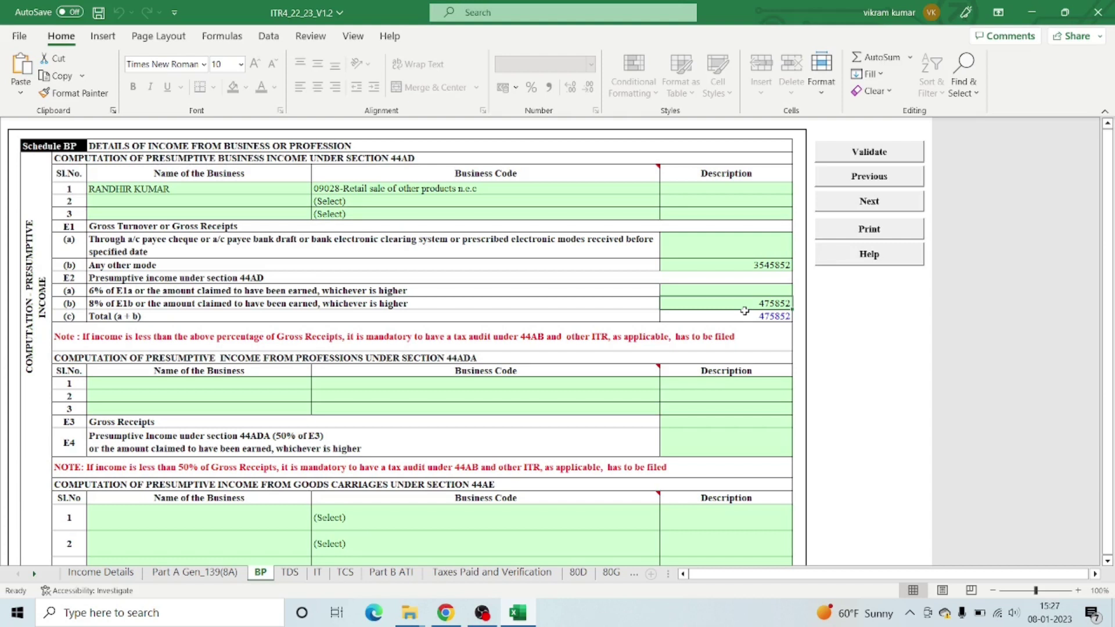
{"action": "left_click", "coordinate": [752, 290]}
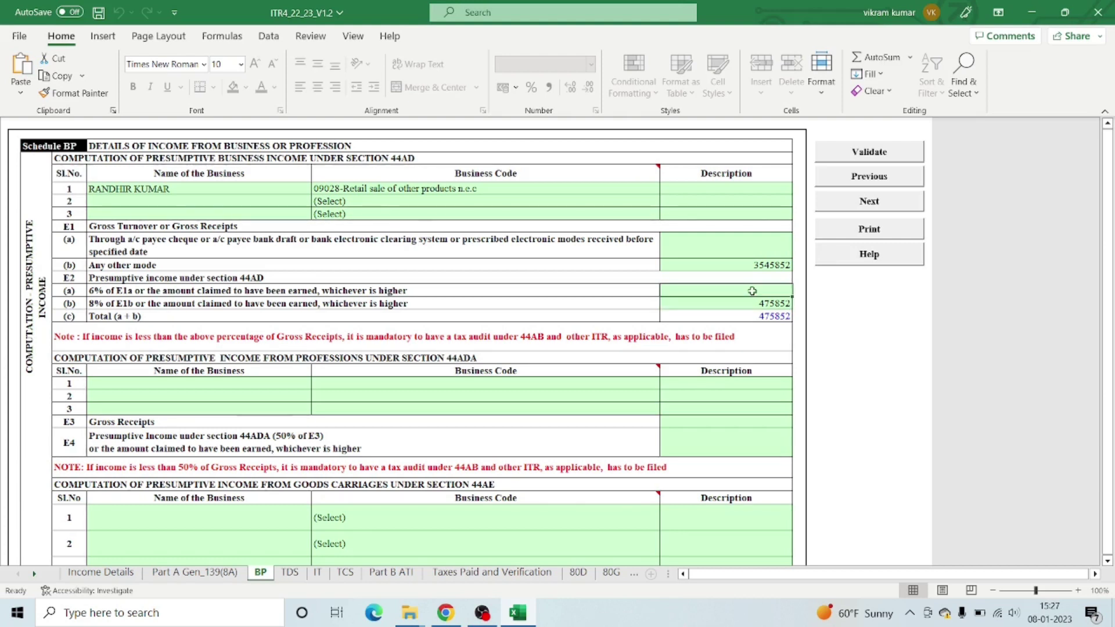
Step: Examine the section 44ADA professional income fields: business name, code, description, E3 gross receipts and E4 presumptive income
{"action": "scroll", "coordinate": [752, 291], "scroll_direction": "down", "scroll_amount": 2}
{"action": "scroll", "coordinate": [752, 295], "scroll_direction": "down", "scroll_amount": 1}
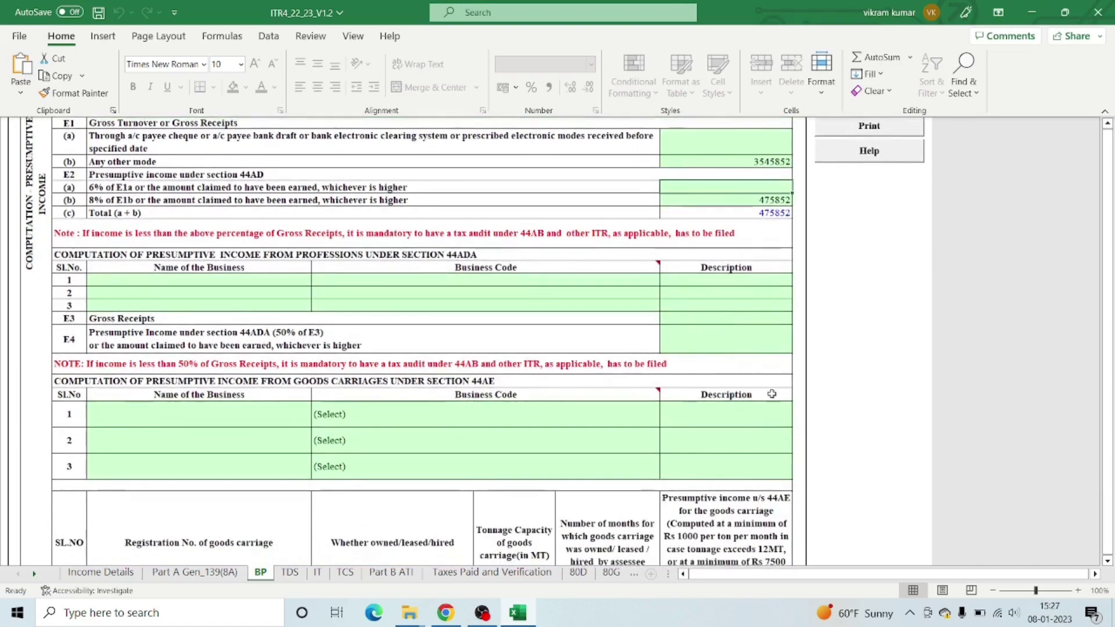
{"action": "scroll", "coordinate": [749, 324], "scroll_direction": "down", "scroll_amount": 2}
{"action": "scroll", "coordinate": [306, 214], "scroll_direction": "up", "scroll_amount": 2}
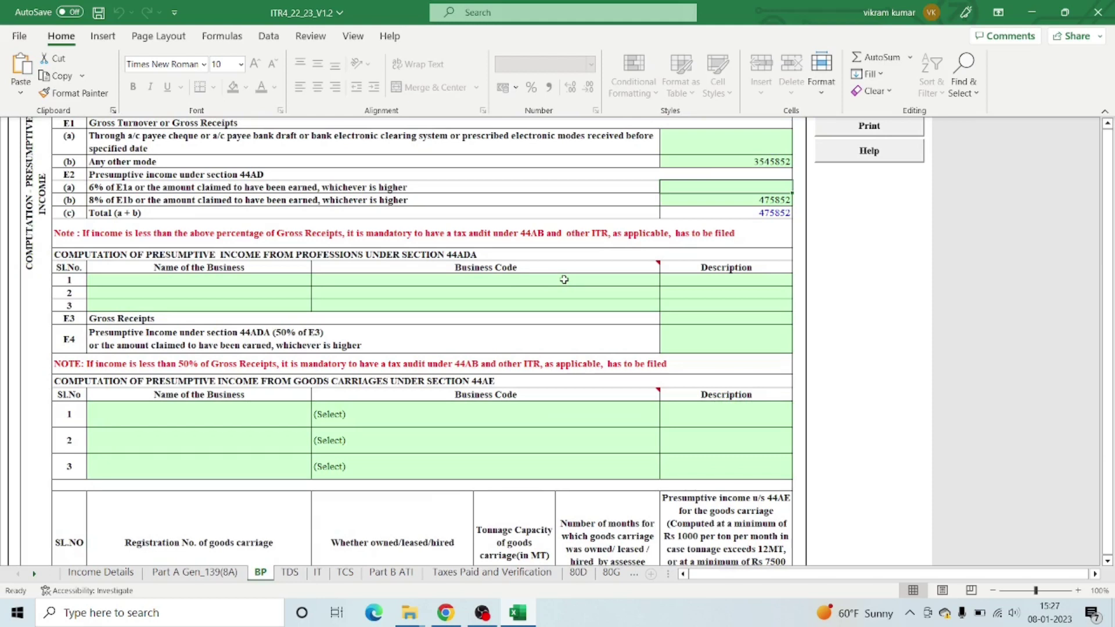
{"action": "left_click", "coordinate": [215, 281]}
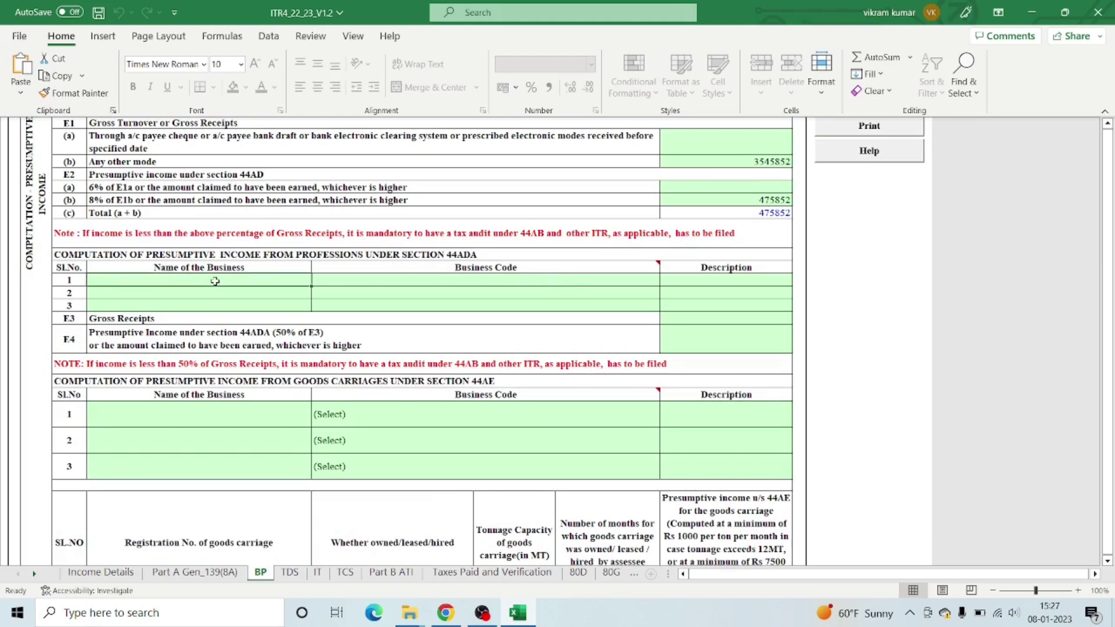
{"action": "left_click", "coordinate": [493, 277]}
{"action": "left_click", "coordinate": [739, 278]}
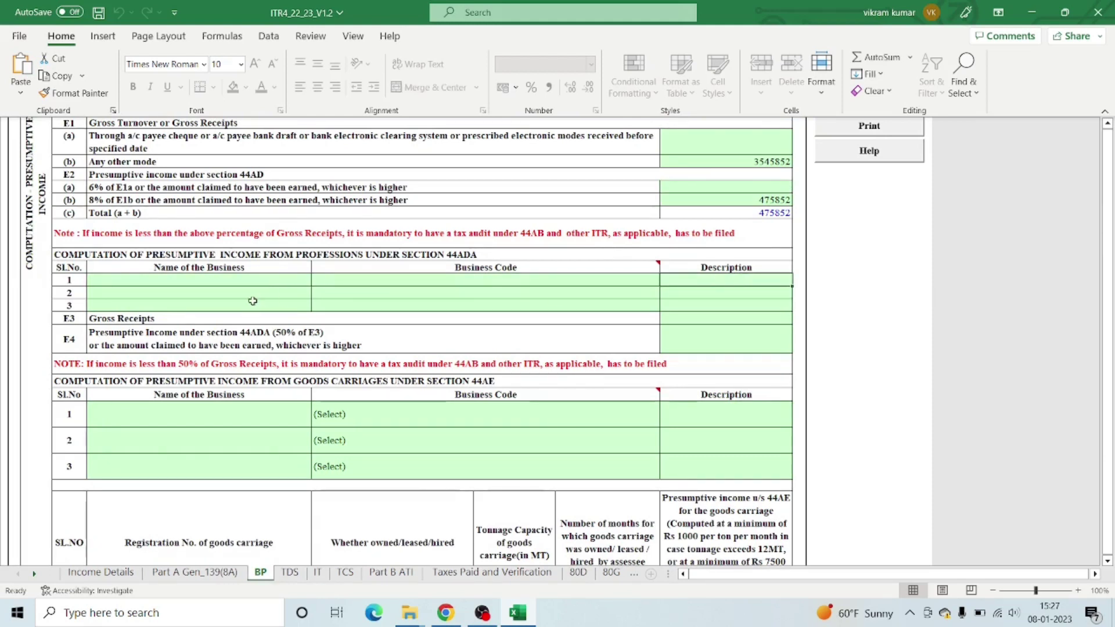
{"action": "left_click", "coordinate": [736, 317]}
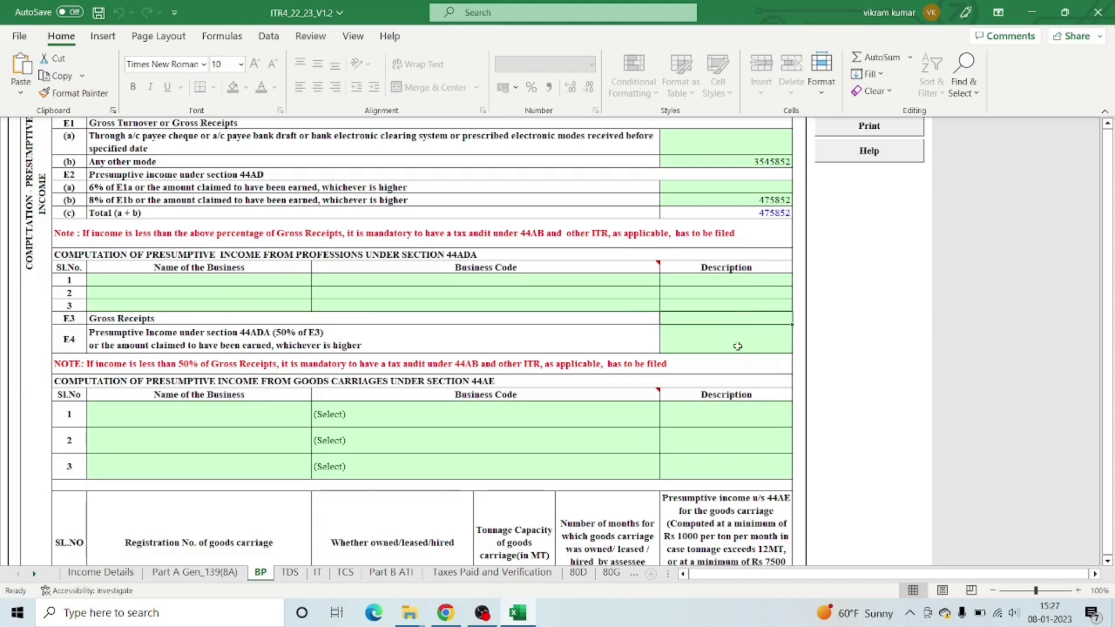
{"action": "left_click", "coordinate": [728, 340]}
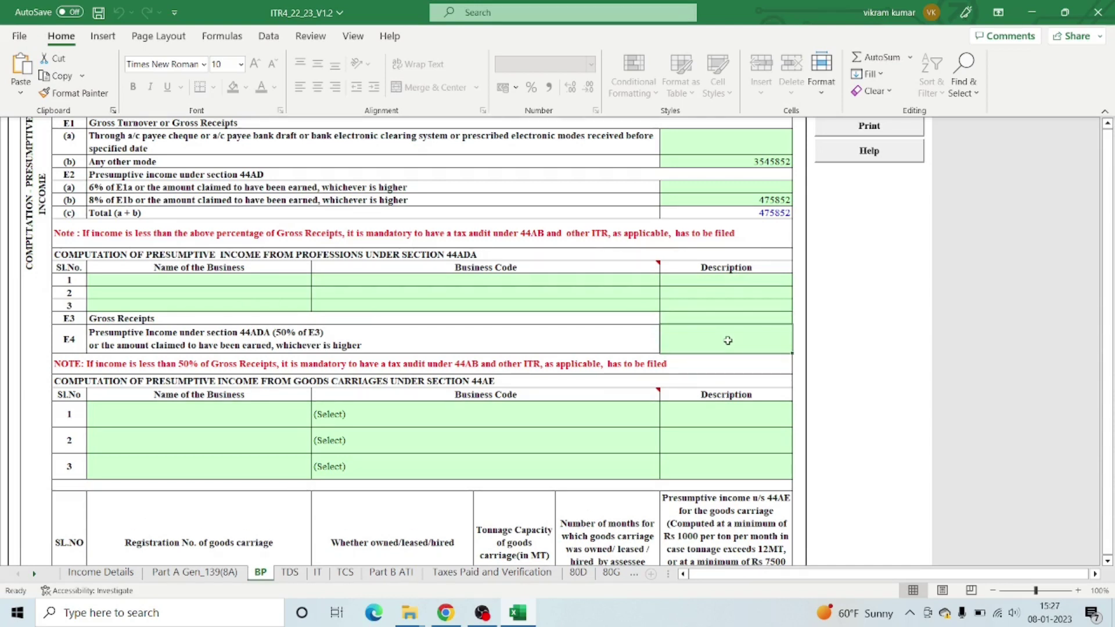
Step: Examine the section 44AE goods carriage tables and the E9 GST turnover section of Schedule BP
{"action": "scroll", "coordinate": [727, 340], "scroll_direction": "down", "scroll_amount": 5}
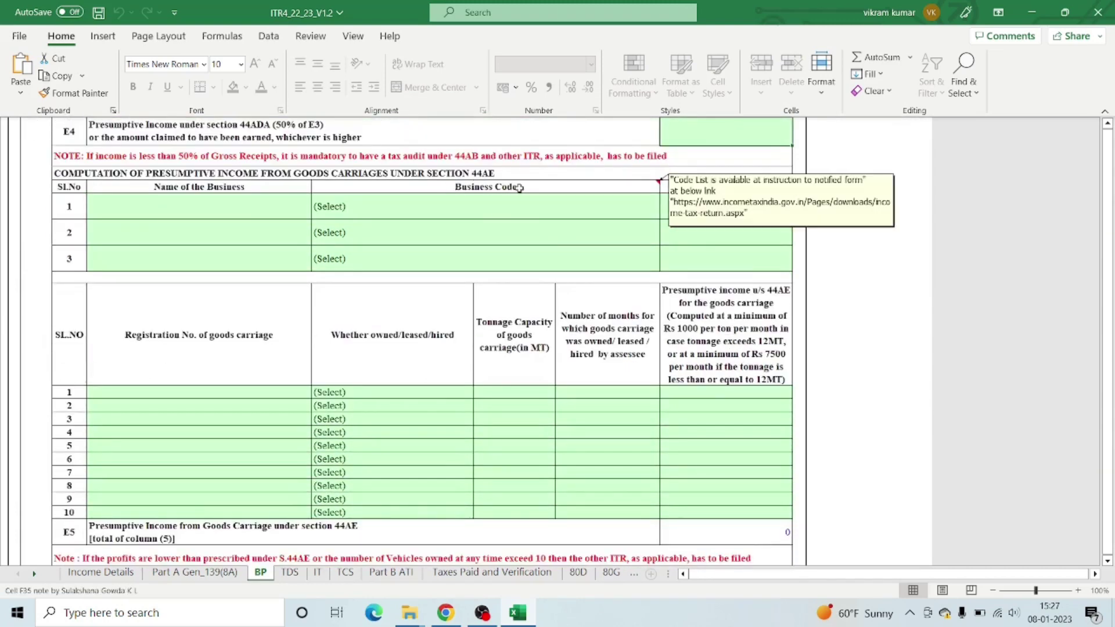
{"action": "scroll", "coordinate": [593, 272], "scroll_direction": "down", "scroll_amount": 2}
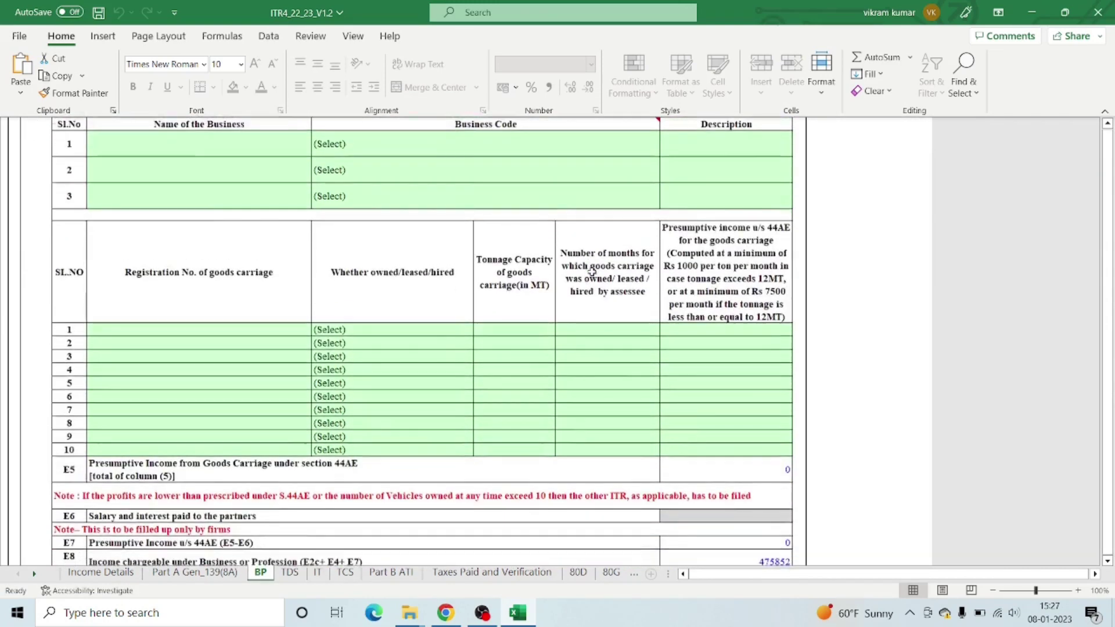
{"action": "scroll", "coordinate": [592, 272], "scroll_direction": "down", "scroll_amount": 7}
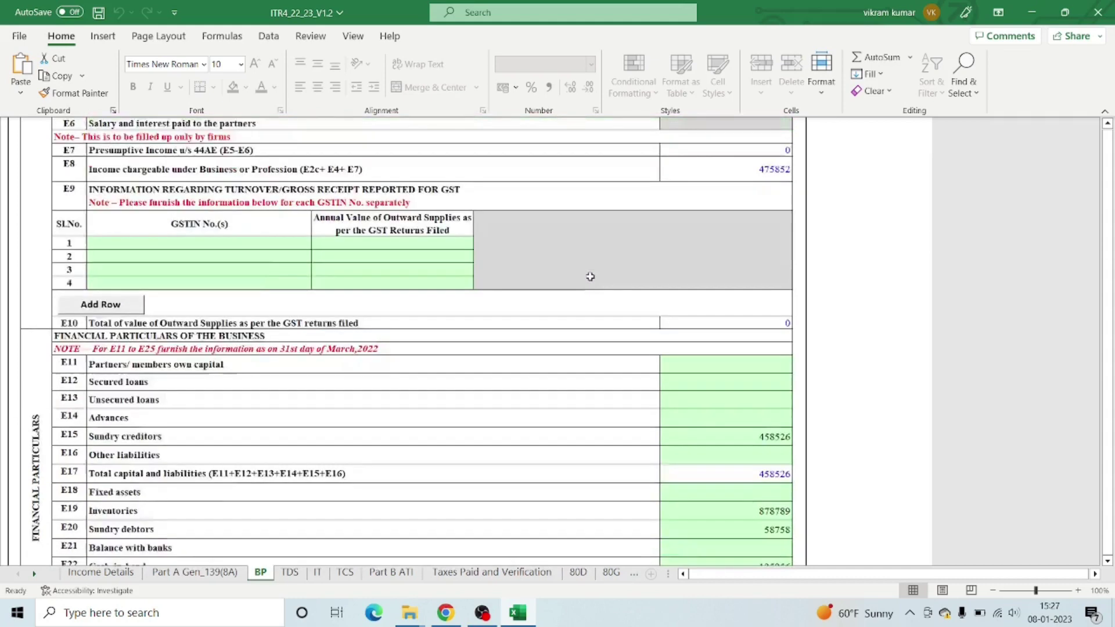
Step: Examine the mandatory financial particulars: E15 sundry creditors, E19 inventories, E20 sundry debtors and E22 cash-in-hand
{"action": "scroll", "coordinate": [590, 277], "scroll_direction": "down", "scroll_amount": 3}
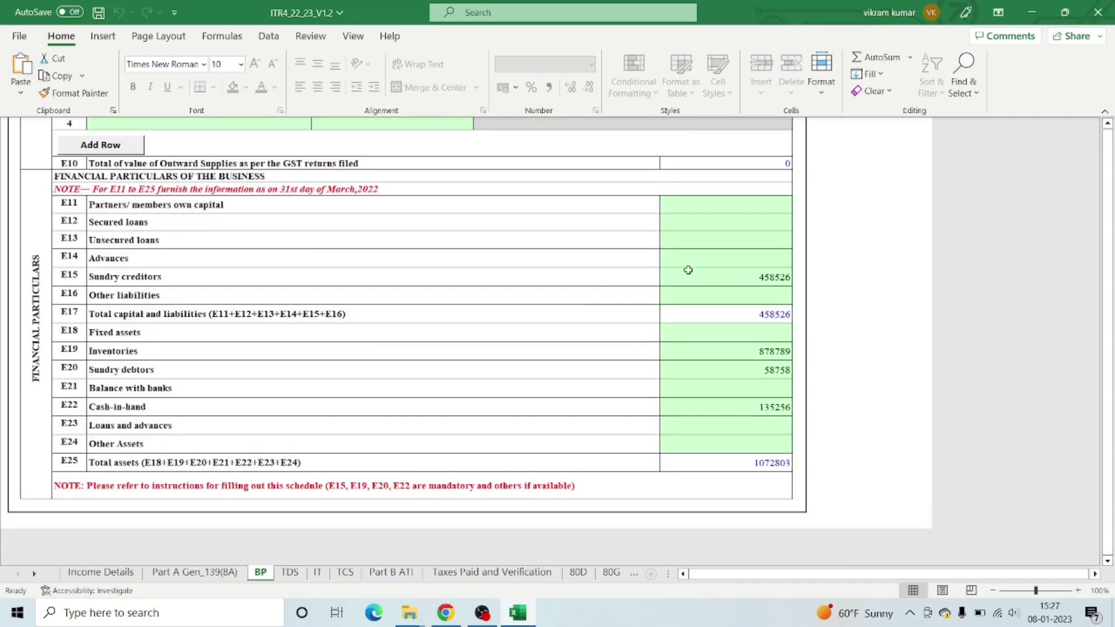
{"action": "left_click", "coordinate": [716, 275]}
{"action": "left_click", "coordinate": [117, 284]}
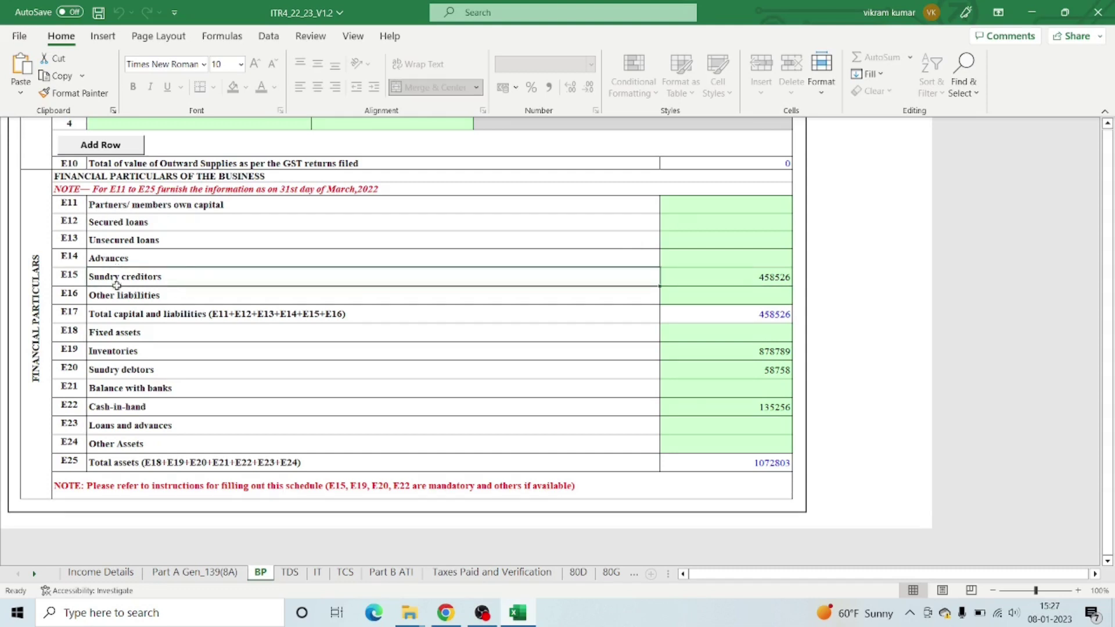
{"action": "left_click", "coordinate": [136, 368]}
{"action": "left_click", "coordinate": [118, 352]}
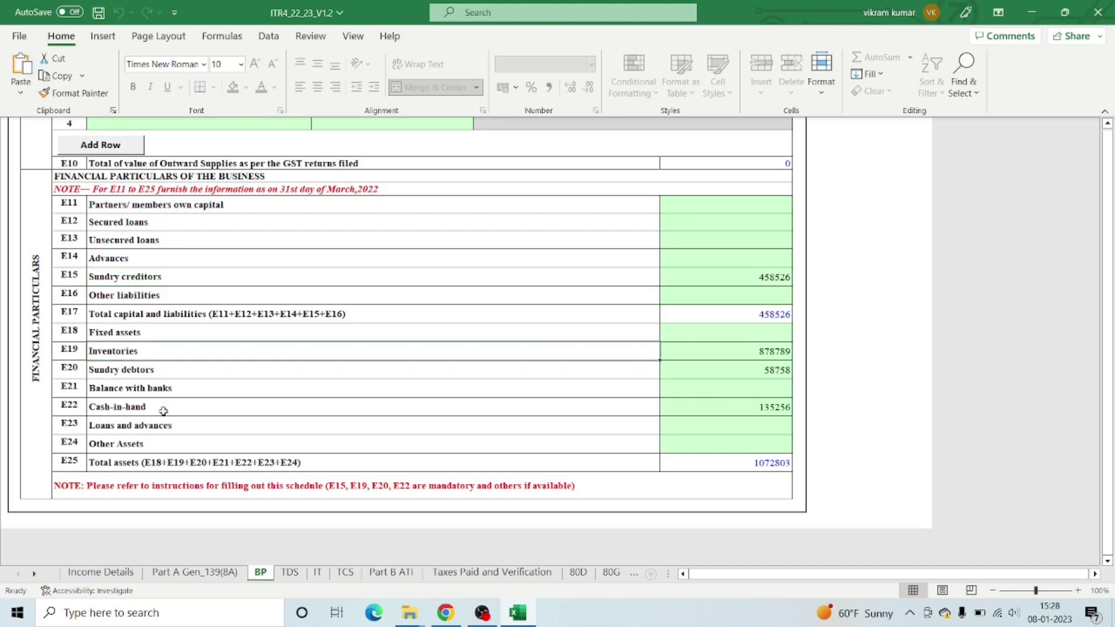
{"action": "left_click", "coordinate": [135, 413]}
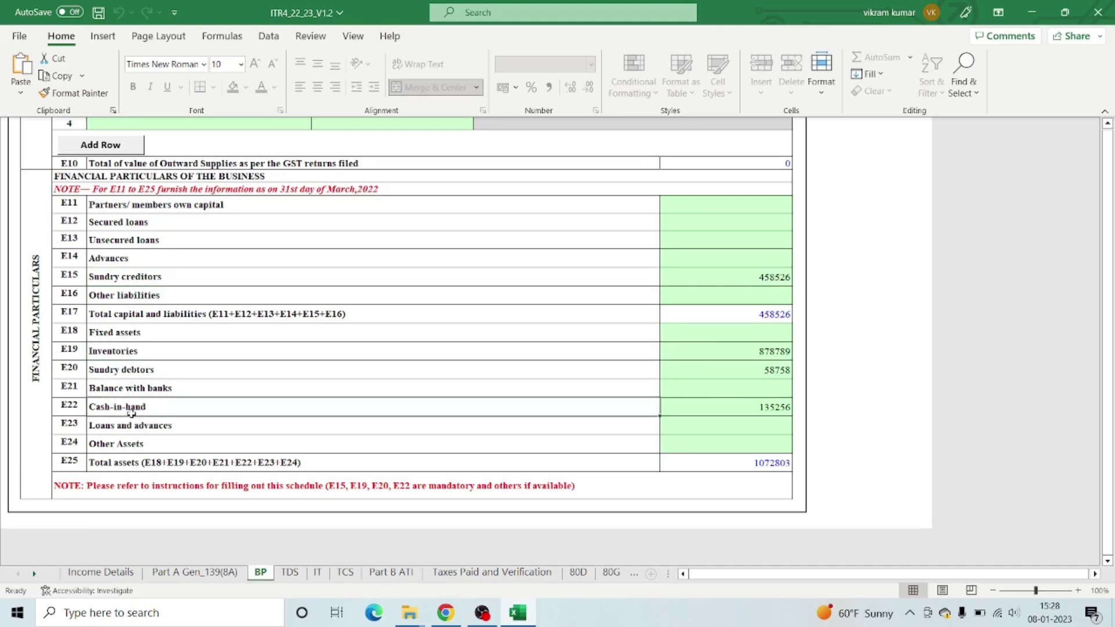
{"action": "left_click", "coordinate": [113, 287]}
{"action": "left_click", "coordinate": [122, 354]}
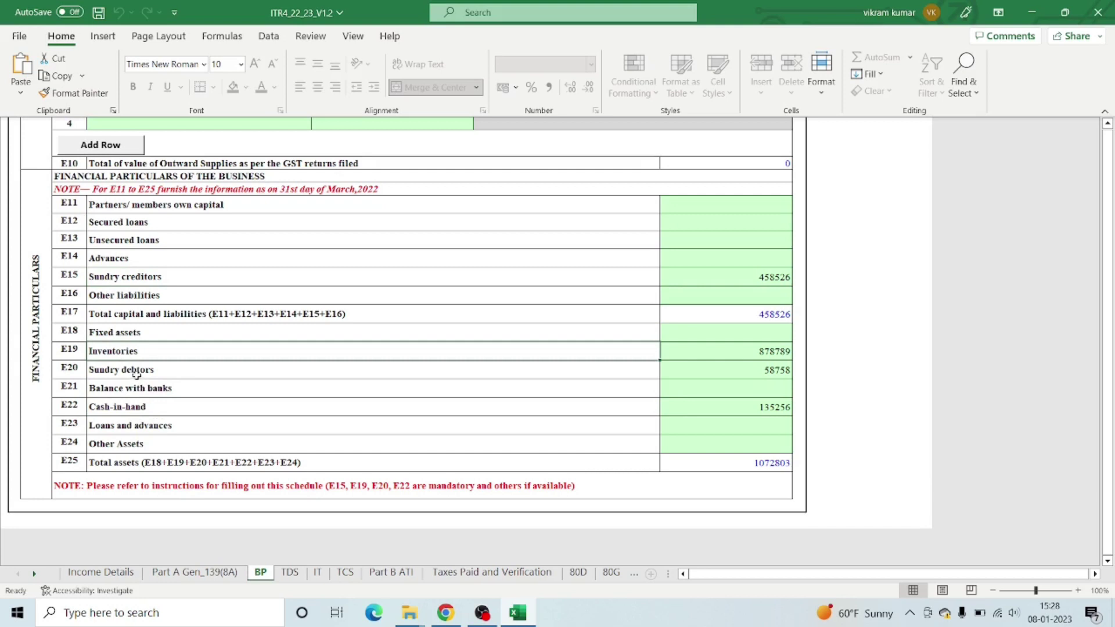
{"action": "left_click", "coordinate": [136, 375]}
{"action": "left_click", "coordinate": [144, 409]}
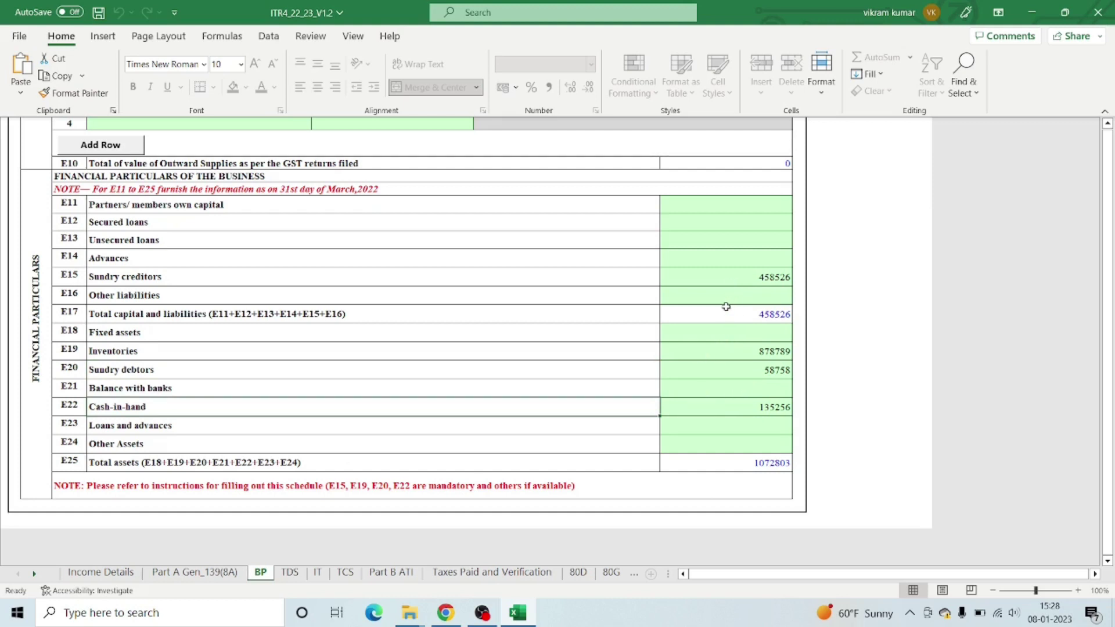
Step: Validate the BP schedule and dismiss the validation alert
{"action": "scroll", "coordinate": [726, 302], "scroll_direction": "up", "scroll_amount": 15}
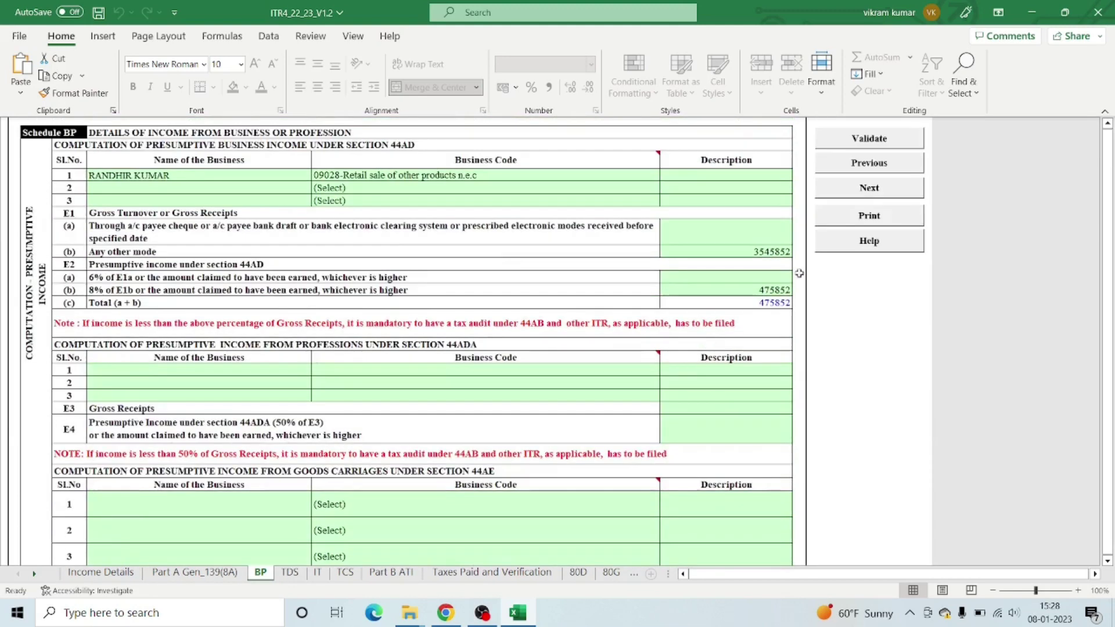
{"action": "left_click", "coordinate": [906, 143]}
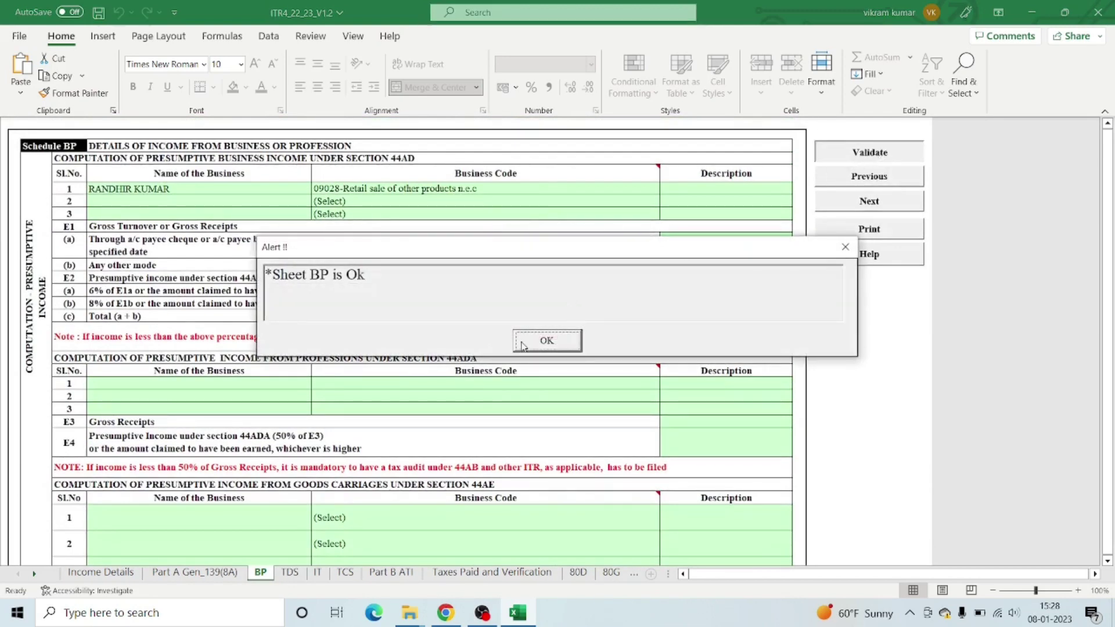
{"action": "left_click", "coordinate": [547, 347]}
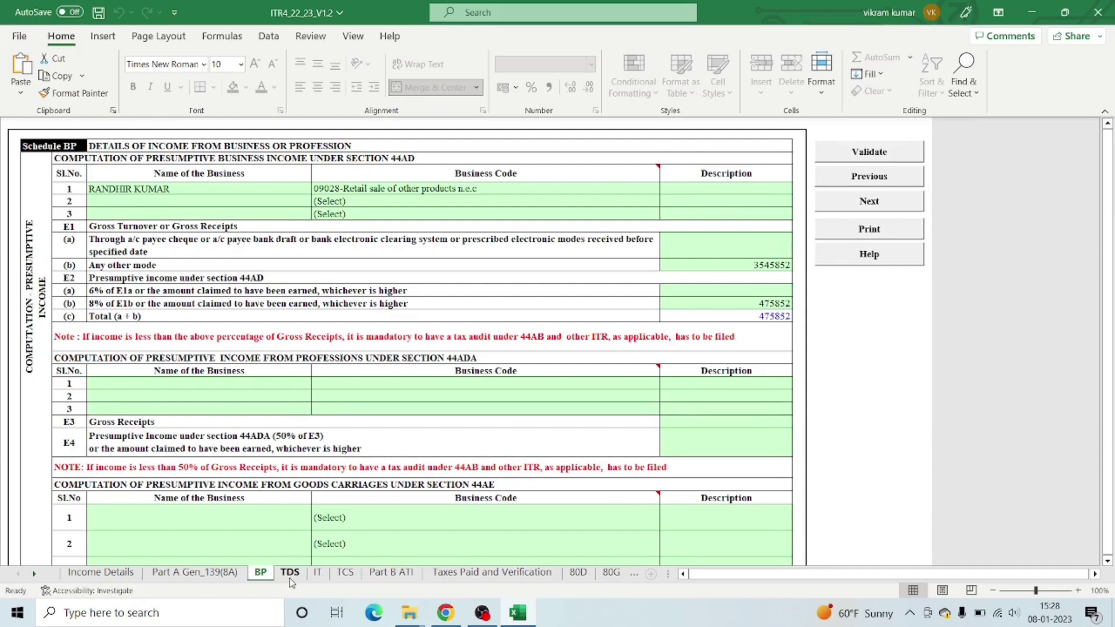
Step: Go to the TDS schedule, dismiss its alert, and examine the TDS1, TDS2(i) and TDS2(ii) tables
{"action": "left_click", "coordinate": [290, 578]}
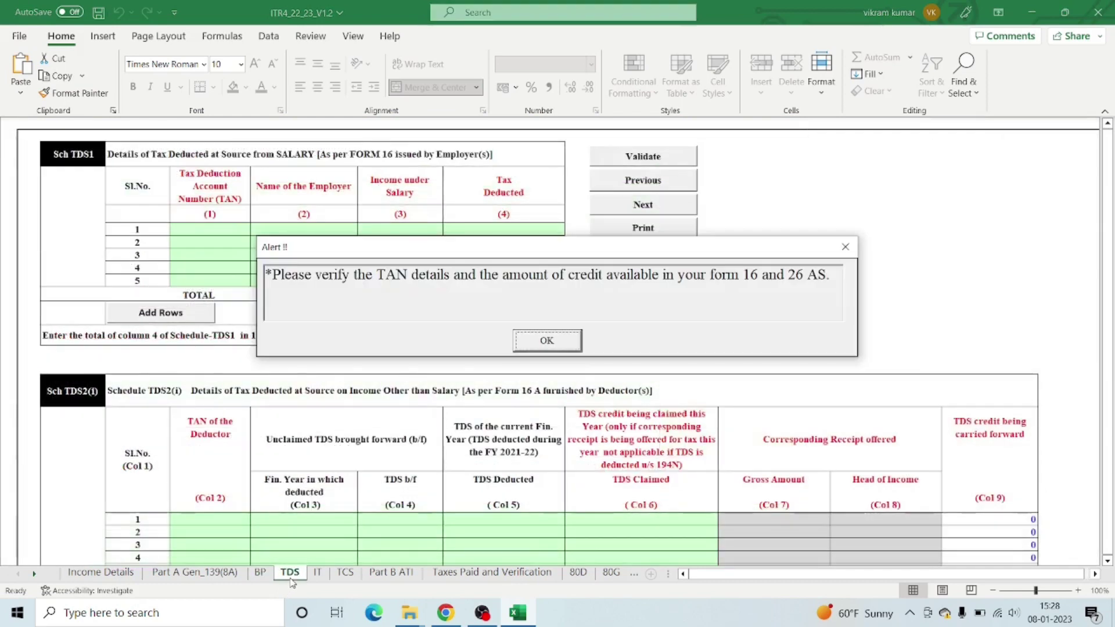
{"action": "left_click", "coordinate": [543, 338]}
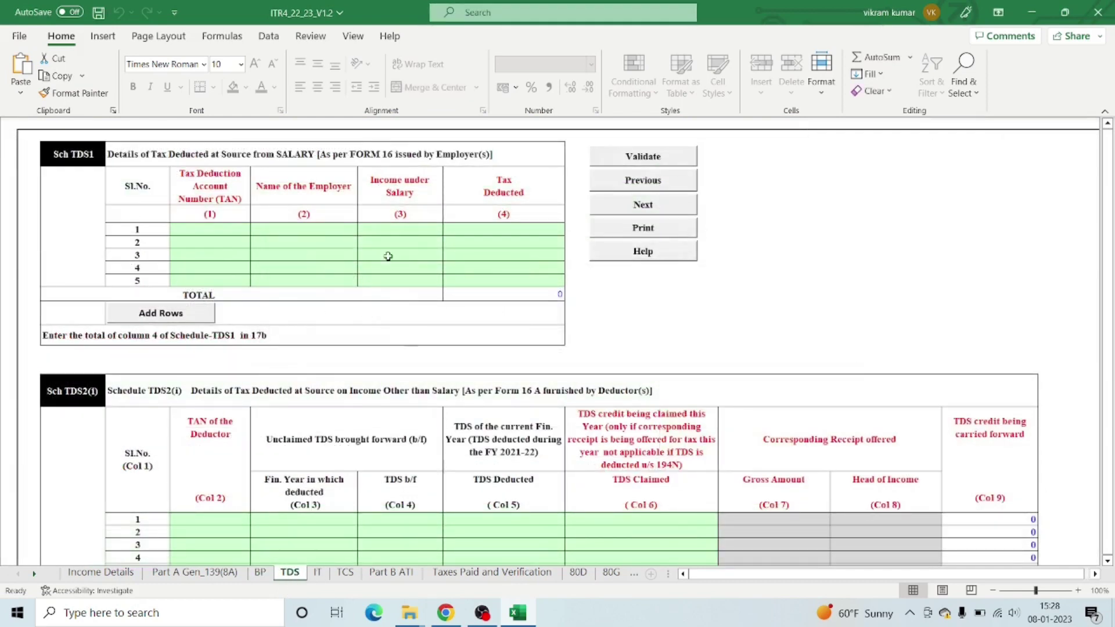
{"action": "scroll", "coordinate": [284, 360], "scroll_direction": "down", "scroll_amount": 5}
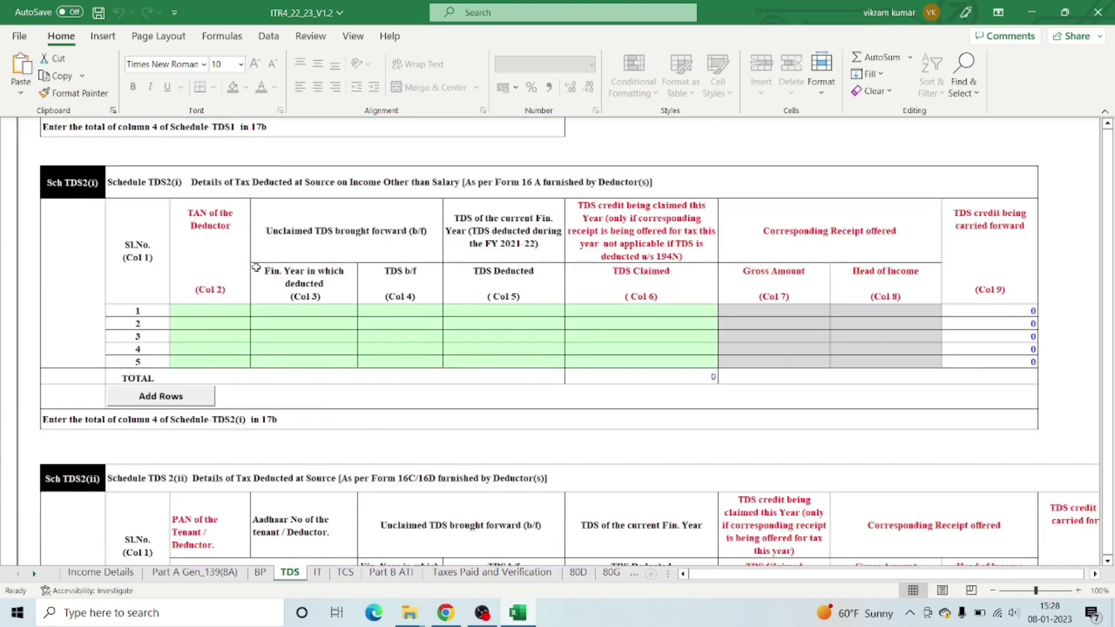
{"action": "scroll", "coordinate": [320, 369], "scroll_direction": "down", "scroll_amount": 6}
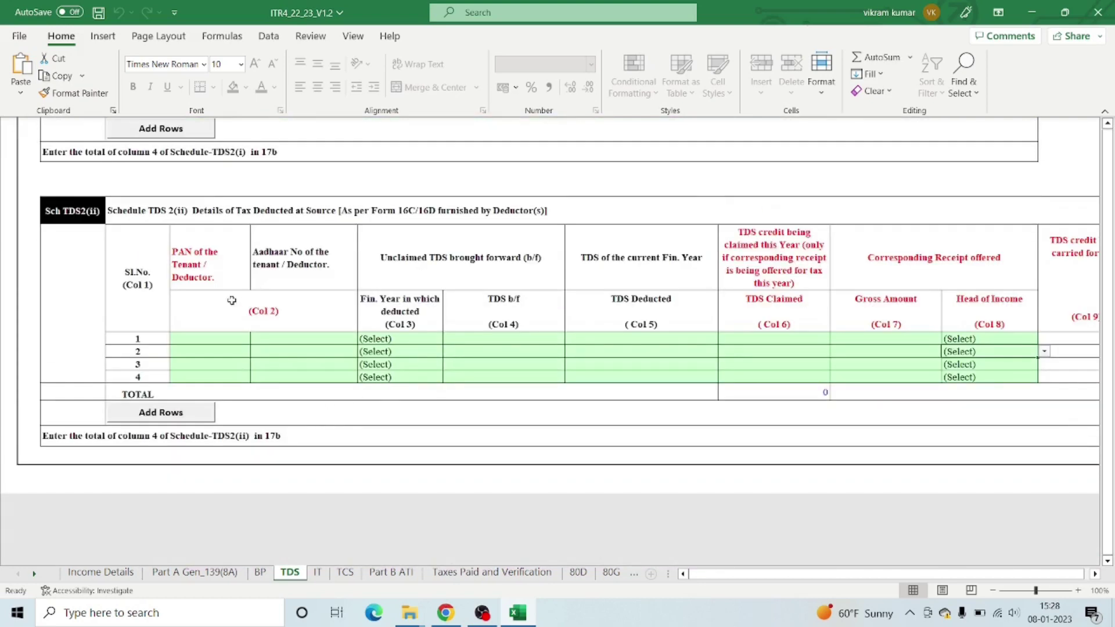
{"action": "scroll", "coordinate": [374, 413], "scroll_direction": "up", "scroll_amount": 12}
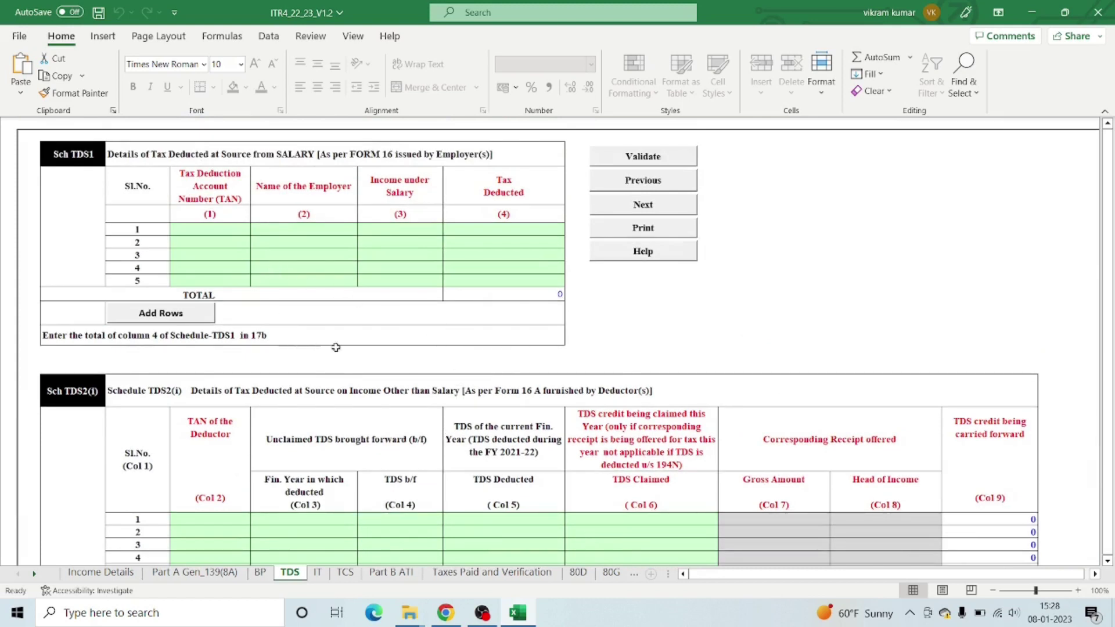
Step: Go to the IT schedule, dismiss its alerts, and examine the first row's fields for advance and self-assessment tax payments
{"action": "left_click", "coordinate": [317, 572]}
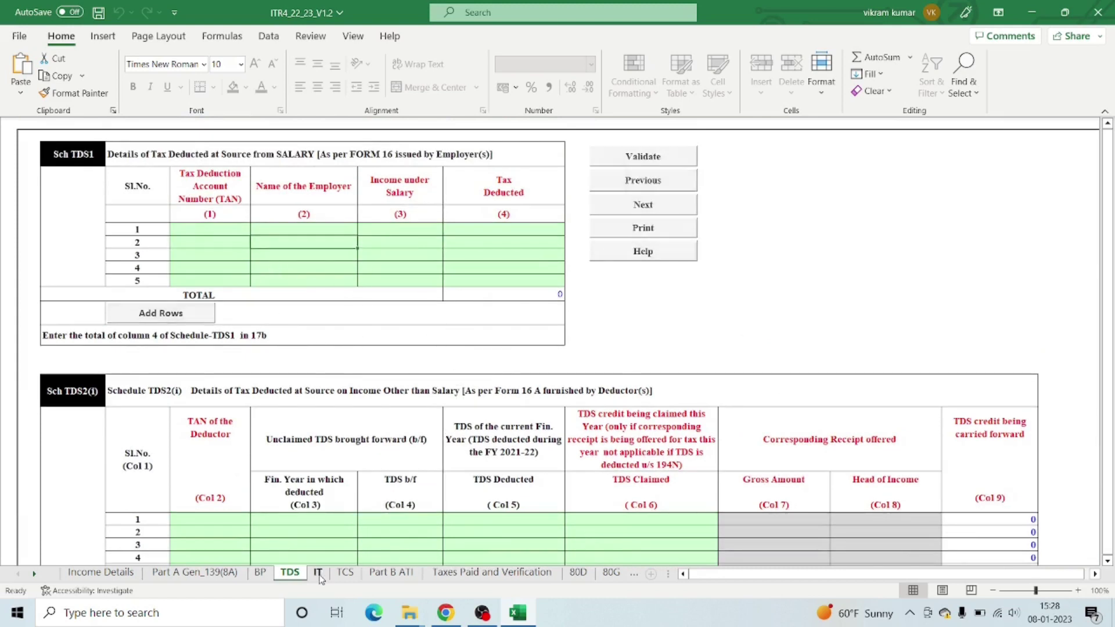
{"action": "left_click", "coordinate": [547, 341]}
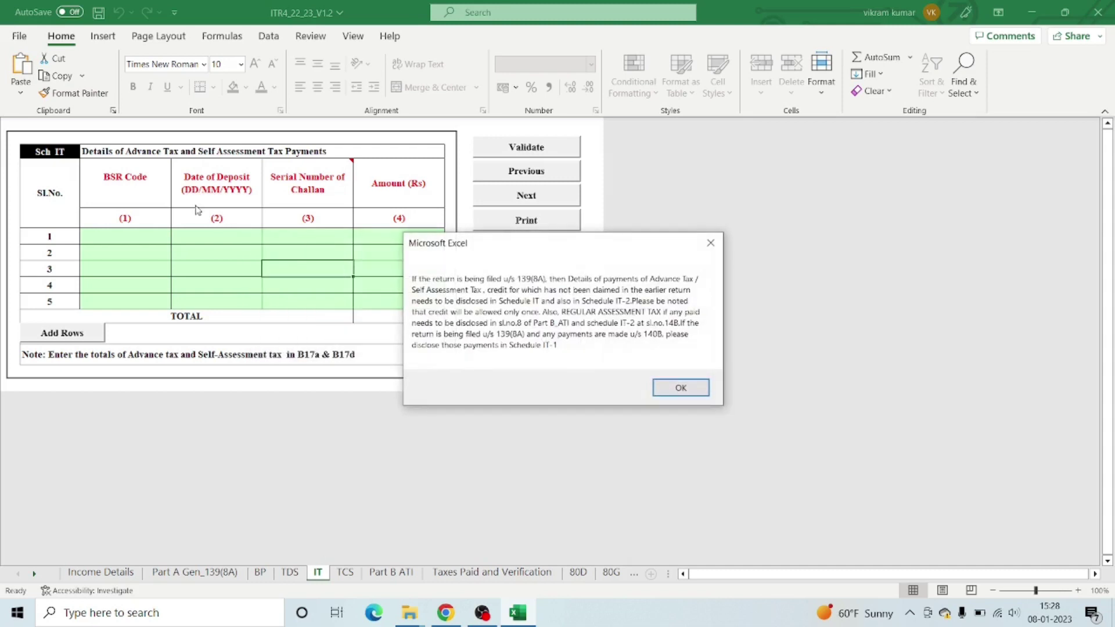
{"action": "left_click", "coordinate": [679, 387]}
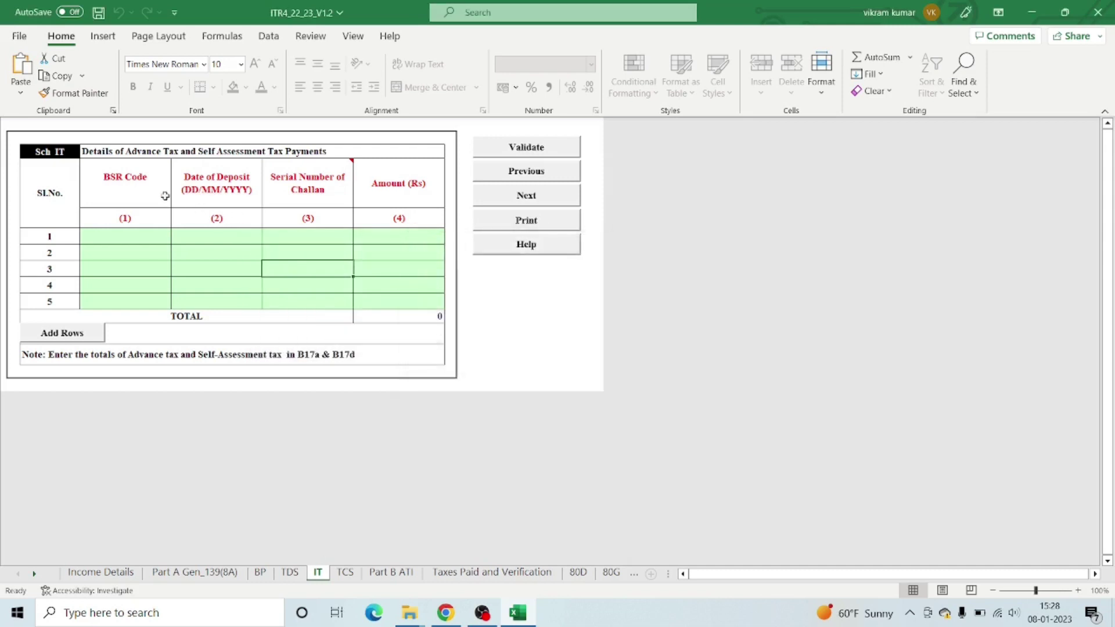
{"action": "left_click", "coordinate": [109, 242]}
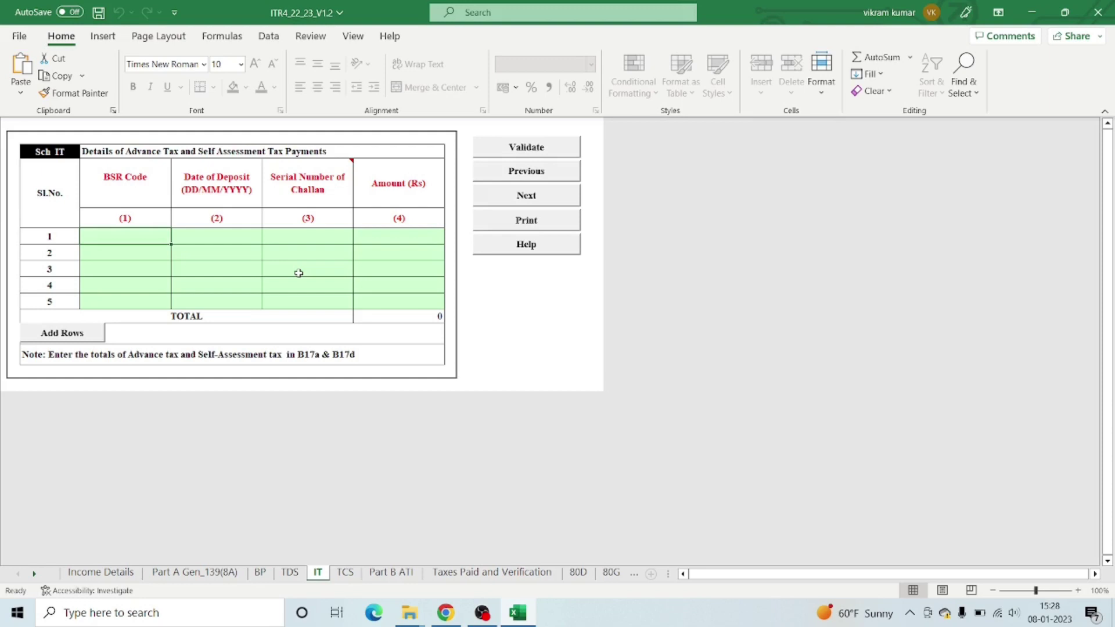
{"action": "left_click", "coordinate": [249, 235]}
{"action": "left_click", "coordinate": [380, 231]}
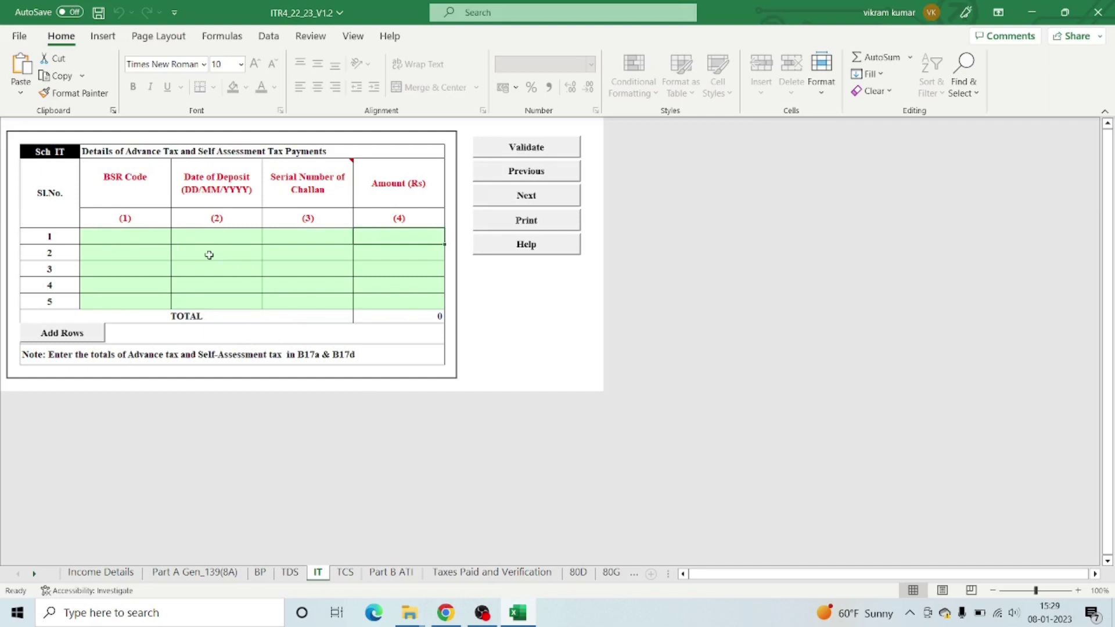
{"action": "left_click", "coordinate": [139, 237]}
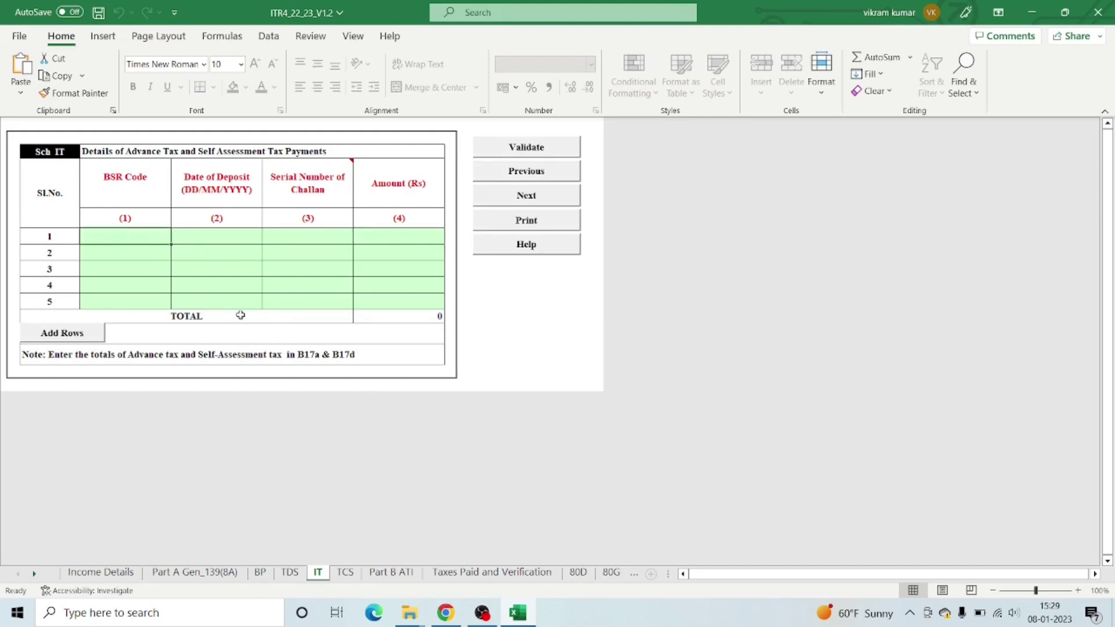
{"action": "left_click", "coordinate": [219, 238]}
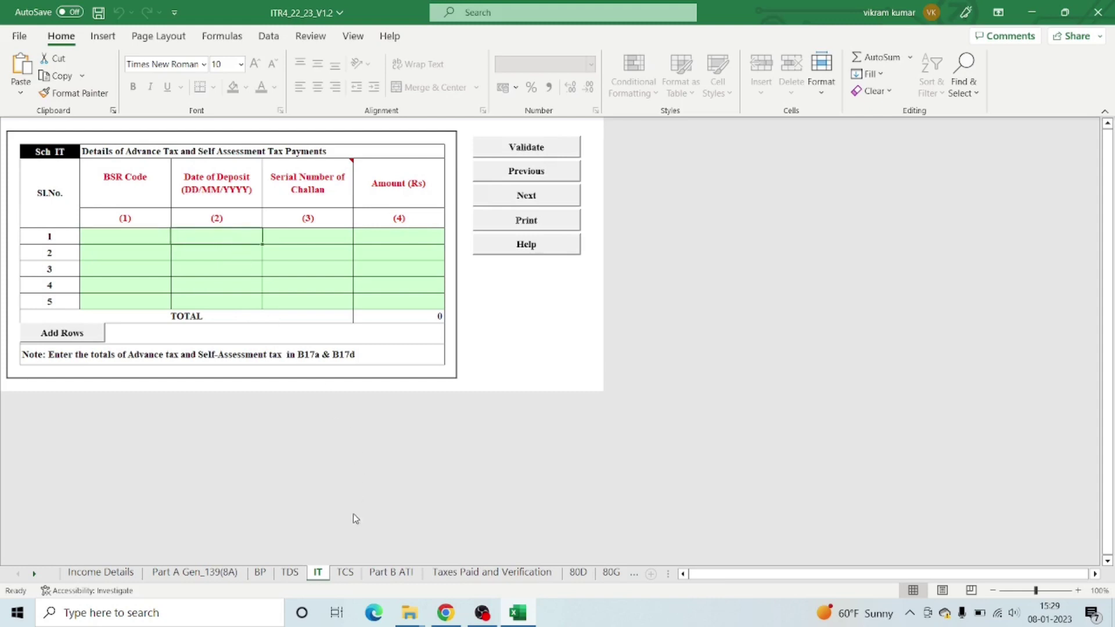
Step: Go to the TCS schedule and dismiss the alert about verifying TAN details and Form 26AS credit
{"action": "left_click", "coordinate": [345, 575]}
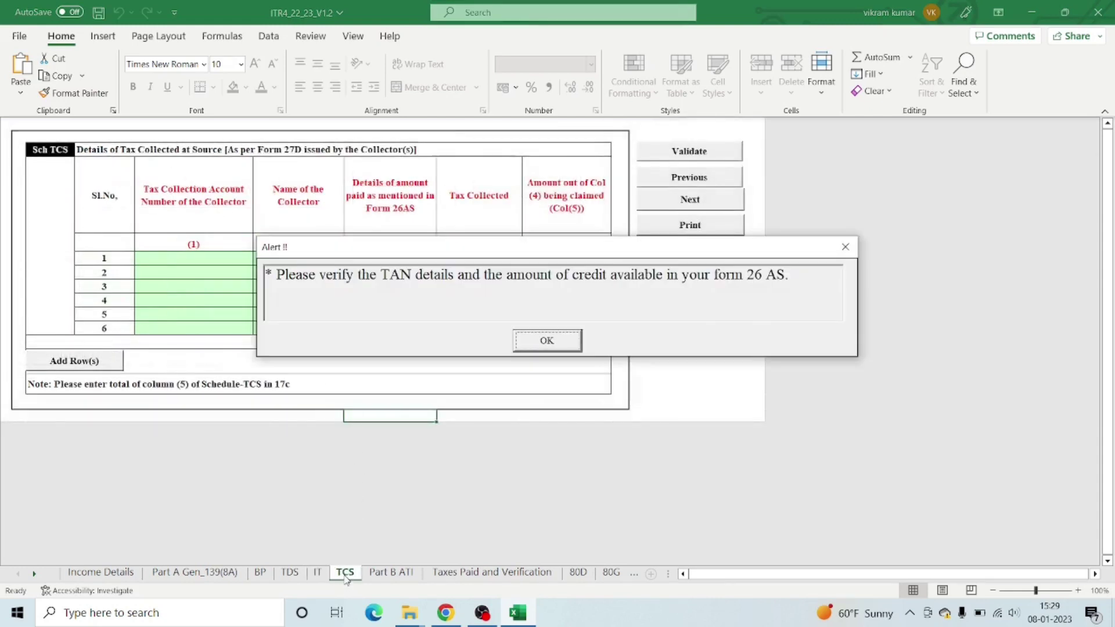
{"action": "left_click", "coordinate": [547, 342]}
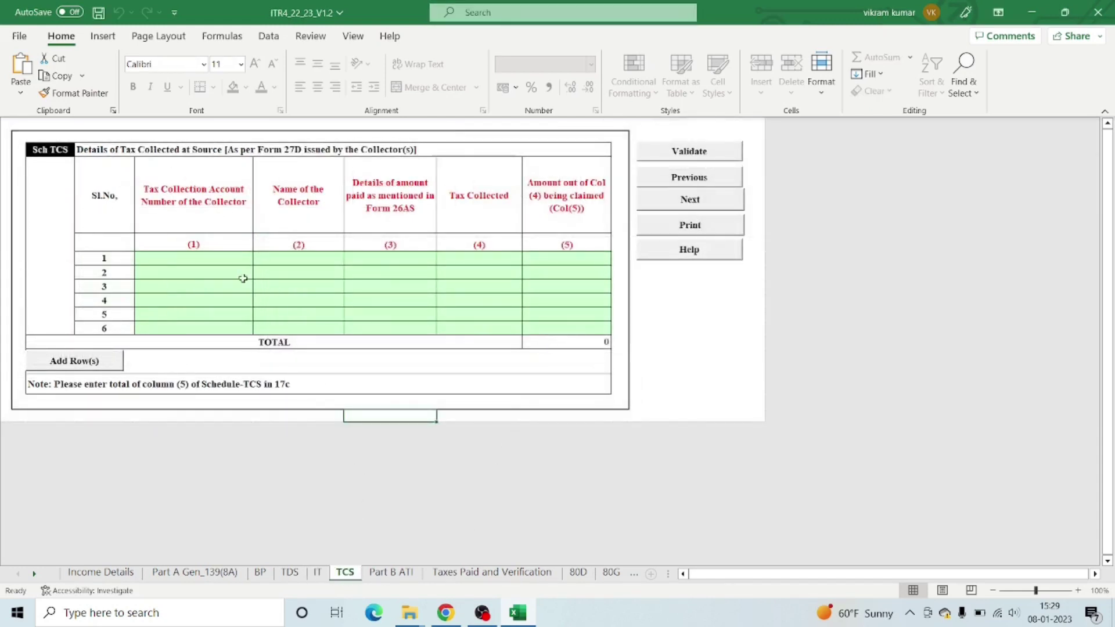
Step: Examine the first row of the TCS schedule: collector's TAN, collector's name and the amount being claimed
{"action": "left_click", "coordinate": [165, 260]}
{"action": "left_click", "coordinate": [308, 261]}
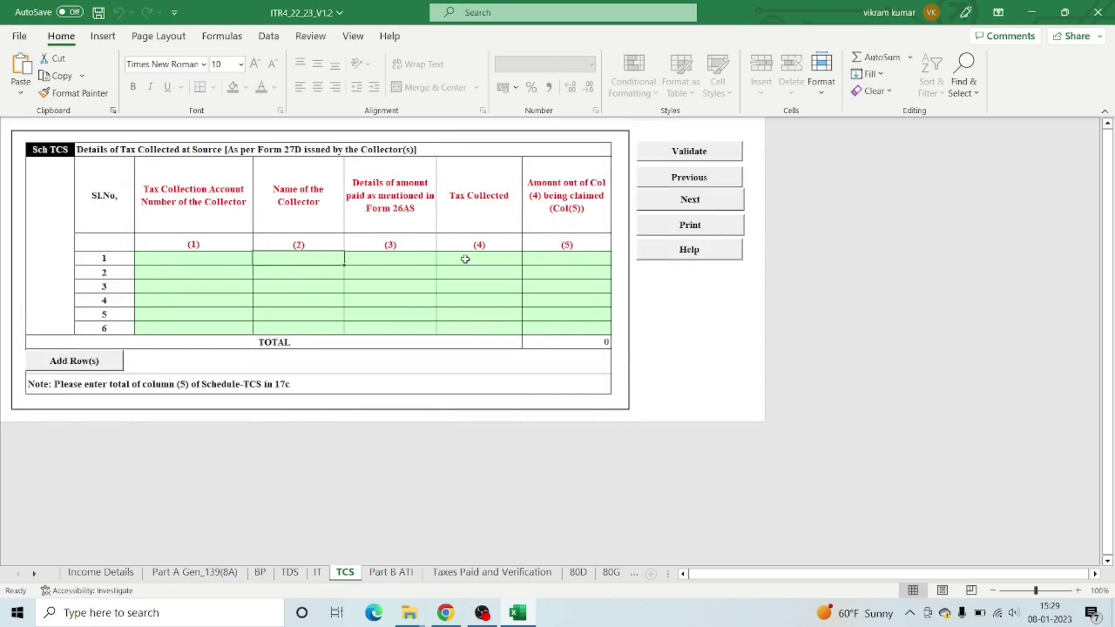
{"action": "left_click", "coordinate": [536, 255]}
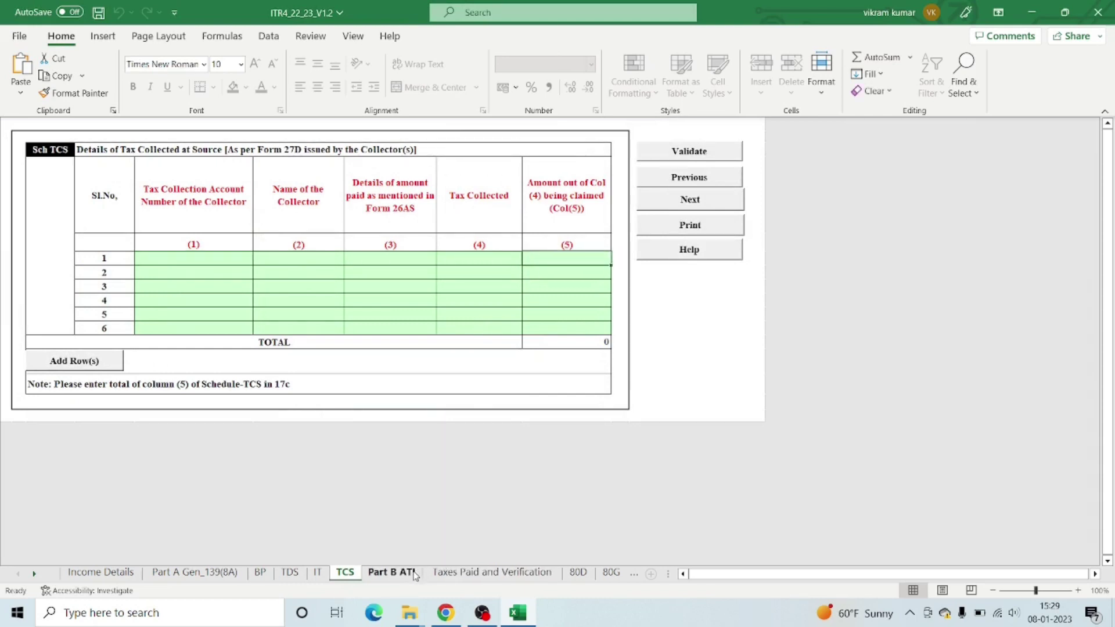
Step: Go to Part B ATI and examine the additional income heads, total updated income, amount payable and amount refundable
{"action": "left_click", "coordinate": [395, 573]}
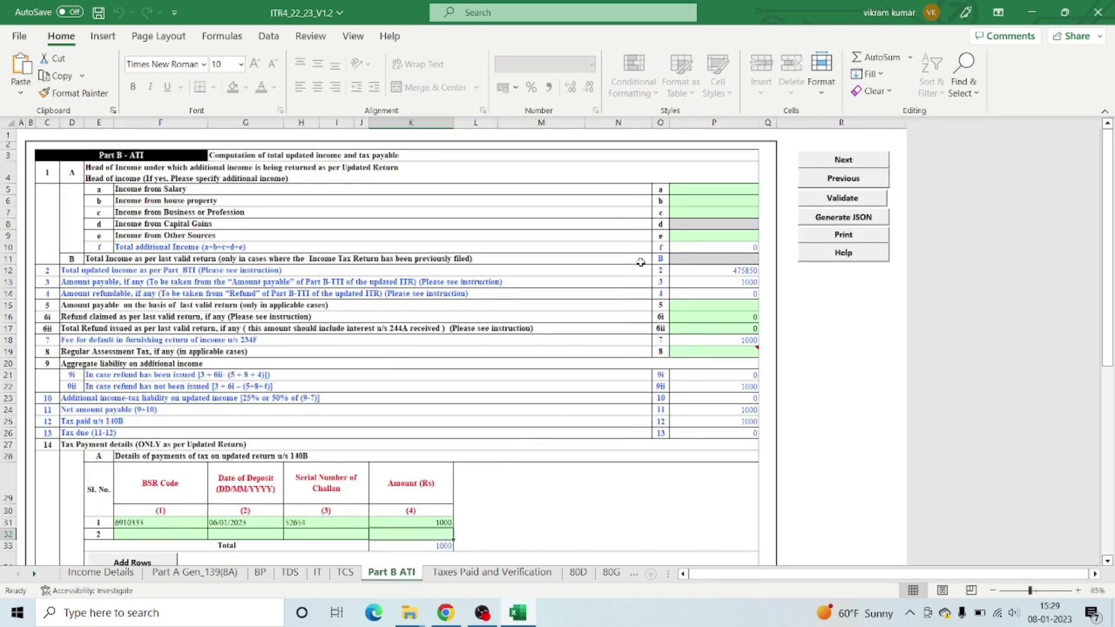
{"action": "left_click", "coordinate": [718, 189]}
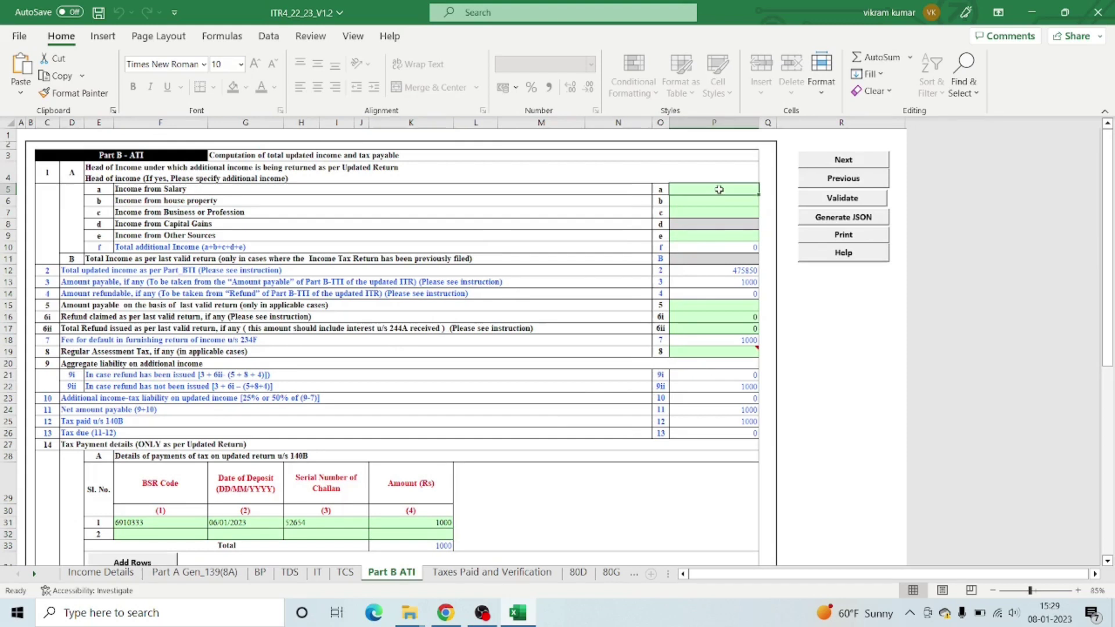
{"action": "left_click", "coordinate": [737, 272]}
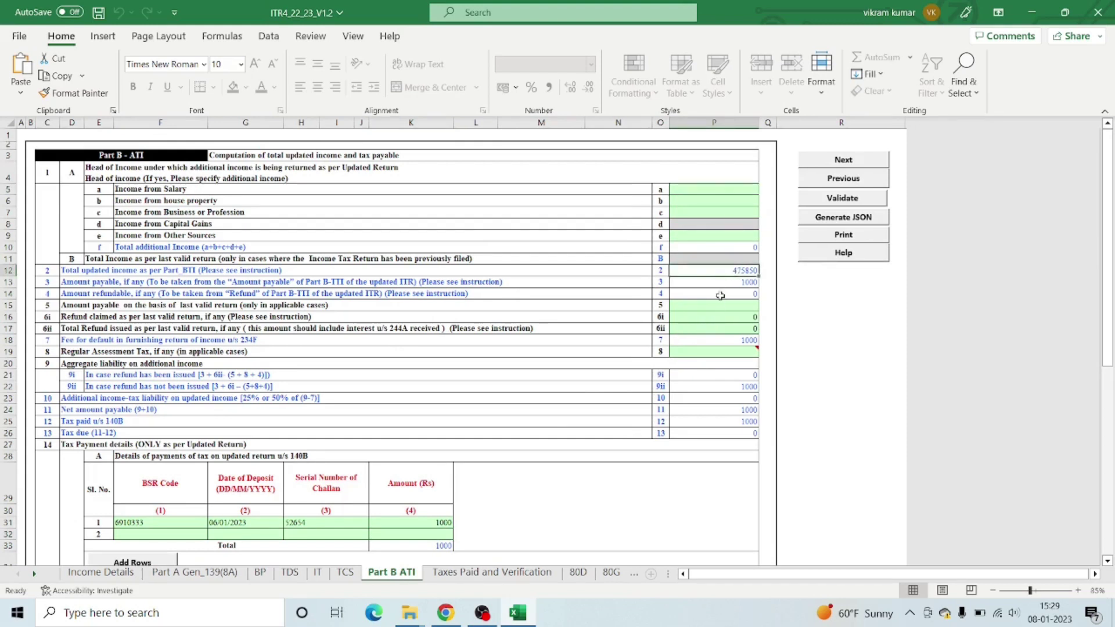
{"action": "left_click", "coordinate": [720, 295]}
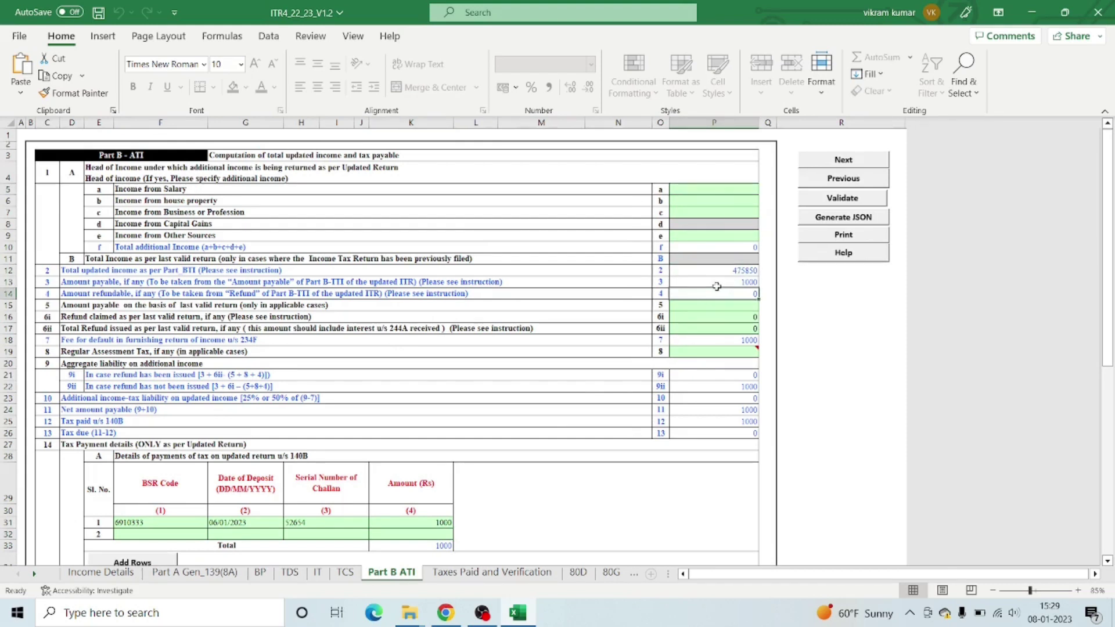
{"action": "scroll", "coordinate": [720, 350], "scroll_direction": "down", "scroll_amount": 3}
{"action": "scroll", "coordinate": [601, 358], "scroll_direction": "down", "scroll_amount": 1}
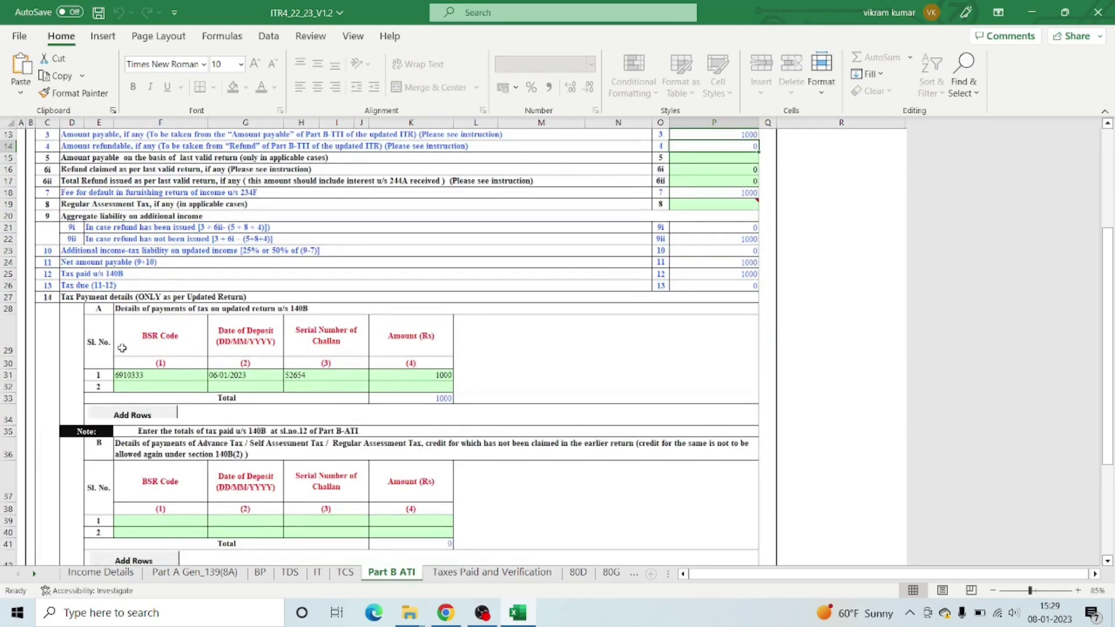
Step: Examine the section 140B tax payment details in Part B ATI: BSR code, date of deposit and amount in the first row
{"action": "left_click", "coordinate": [155, 310]}
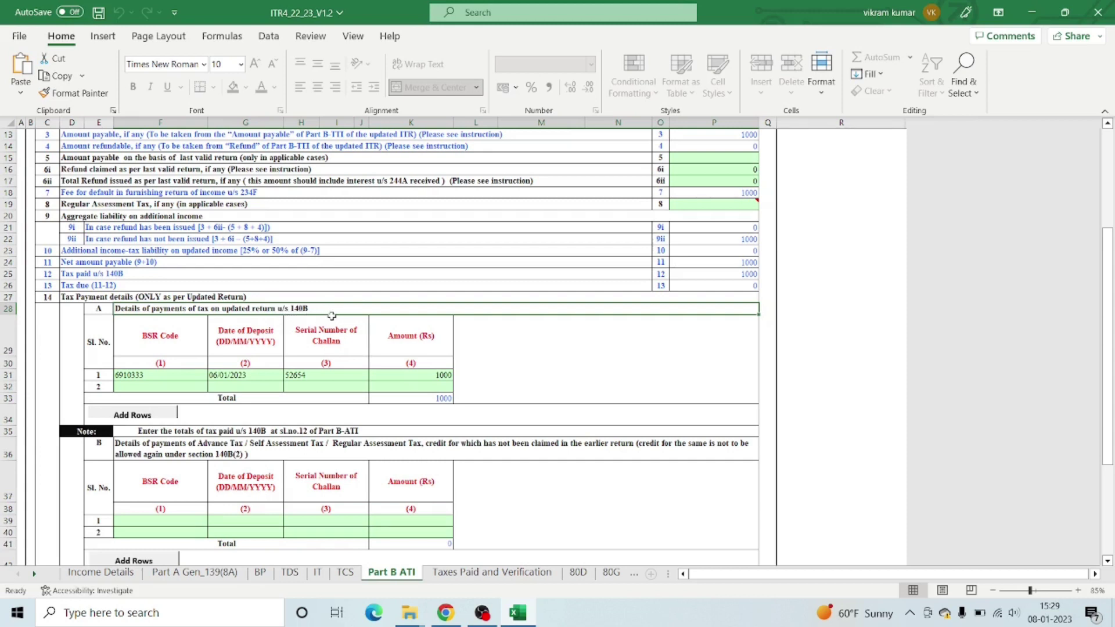
{"action": "left_click", "coordinate": [128, 375]}
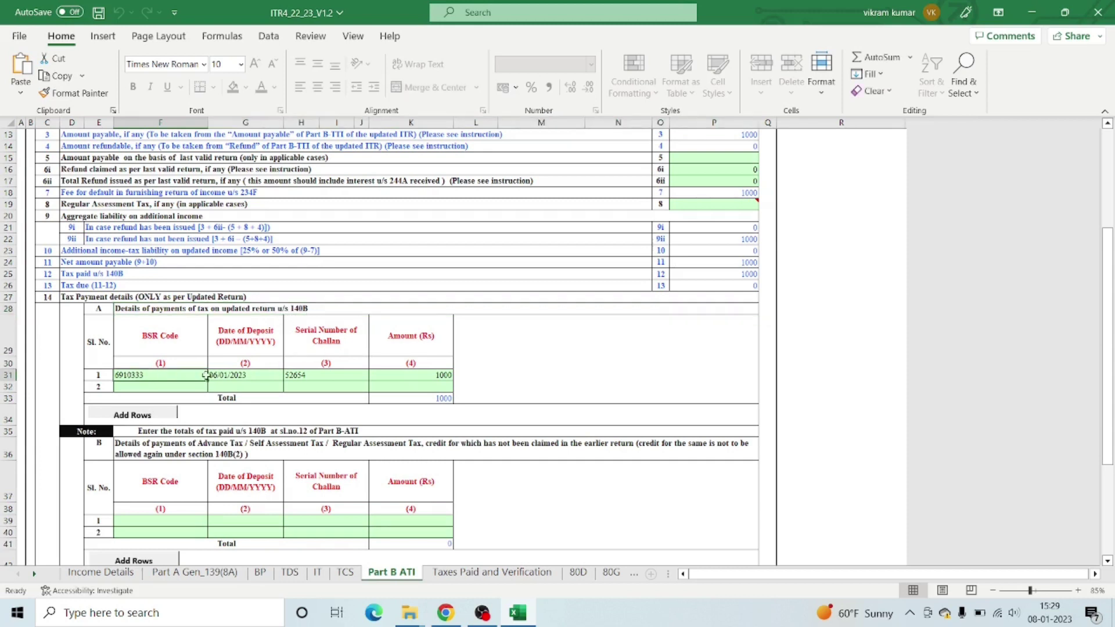
{"action": "left_click", "coordinate": [249, 376]}
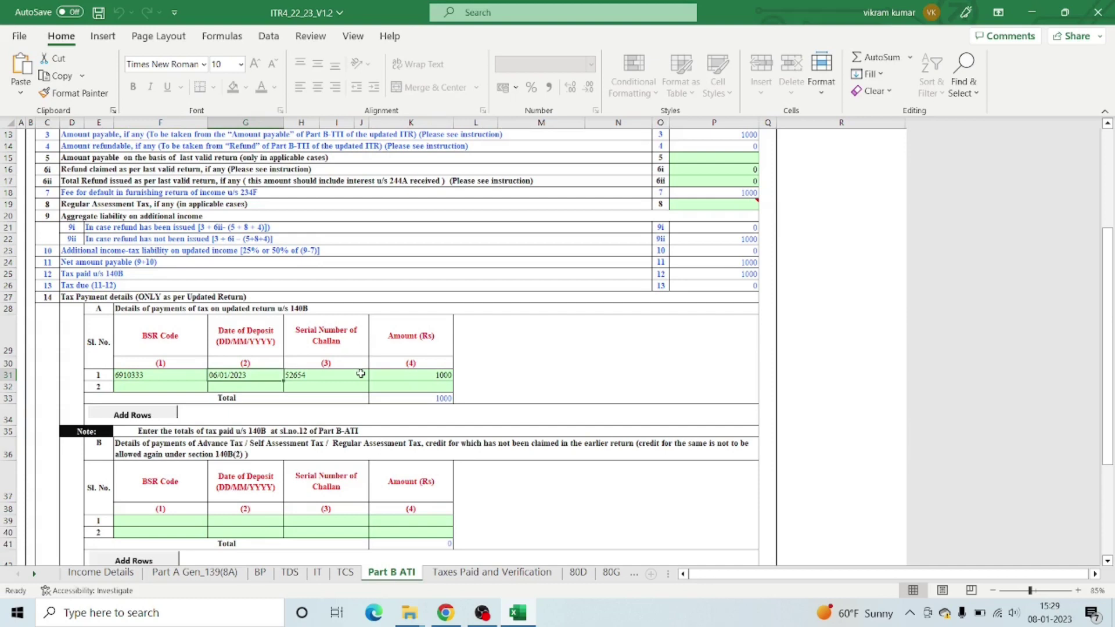
{"action": "left_click", "coordinate": [448, 377]}
{"action": "scroll", "coordinate": [444, 372], "scroll_direction": "down", "scroll_amount": 2}
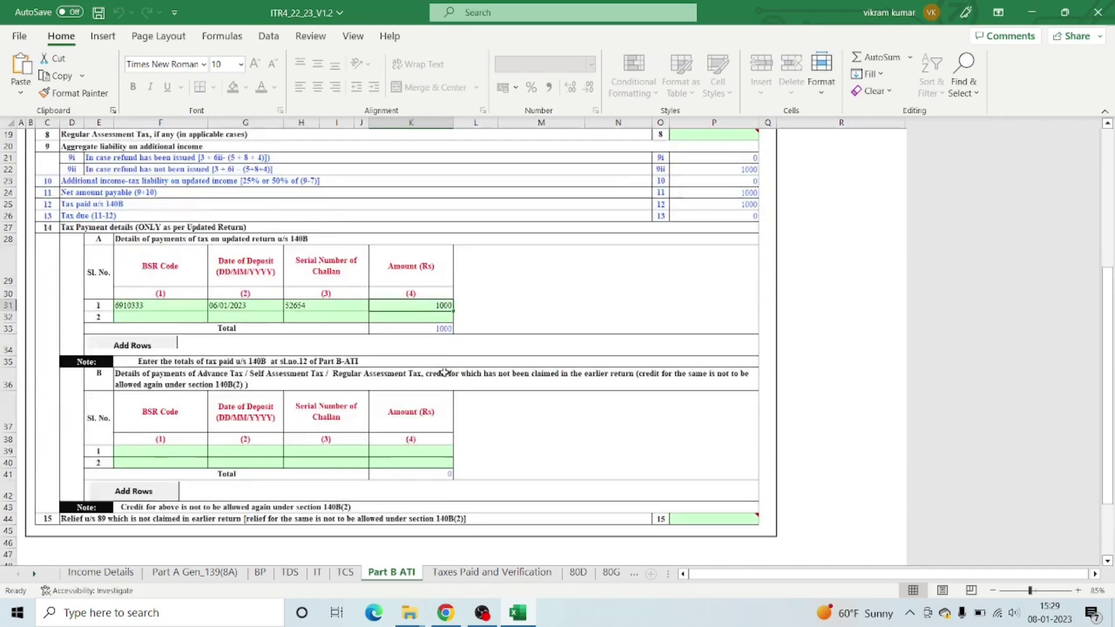
{"action": "scroll", "coordinate": [444, 372], "scroll_direction": "up", "scroll_amount": 6}
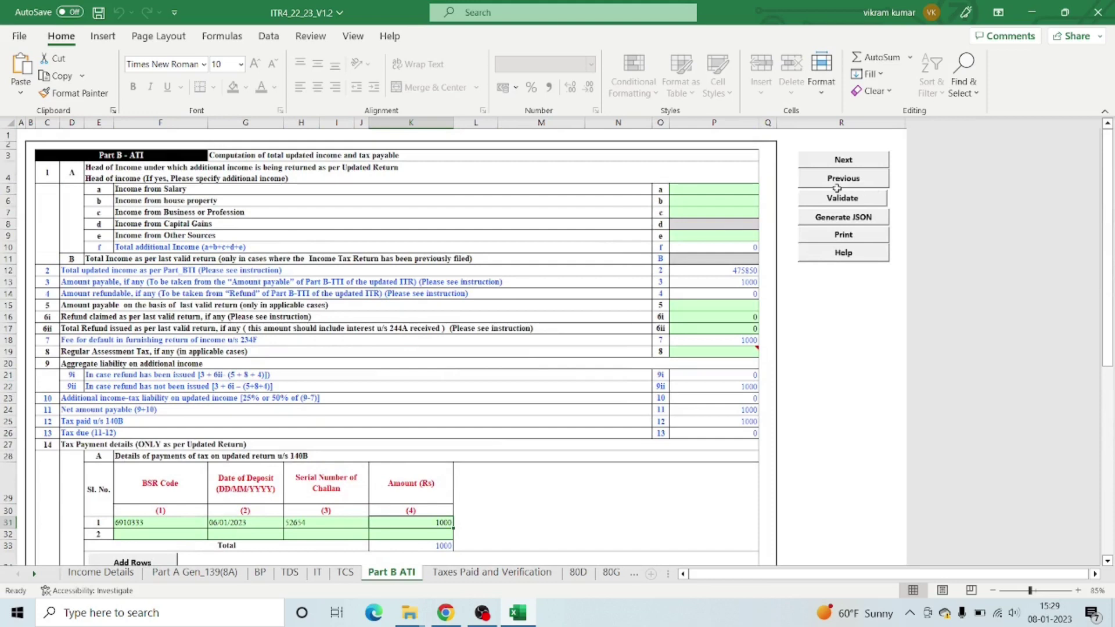
Step: Go to Taxes Paid and Verification, start the e-pay tax option and dismiss its alert about filling in Schedule IT
{"action": "left_click", "coordinate": [475, 574]}
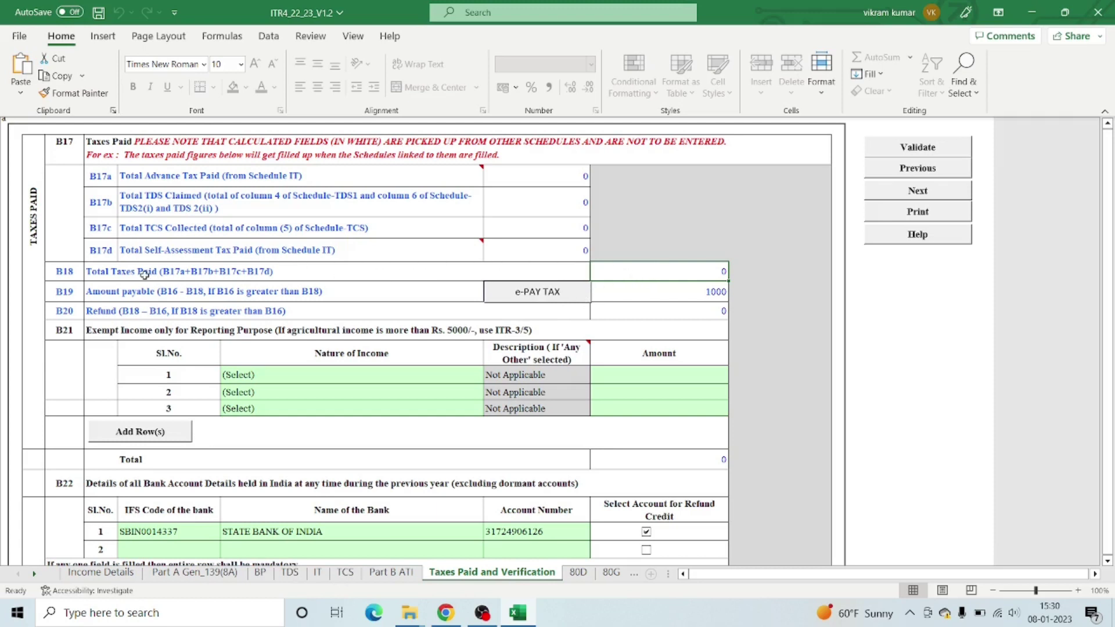
{"action": "left_click", "coordinate": [526, 301]}
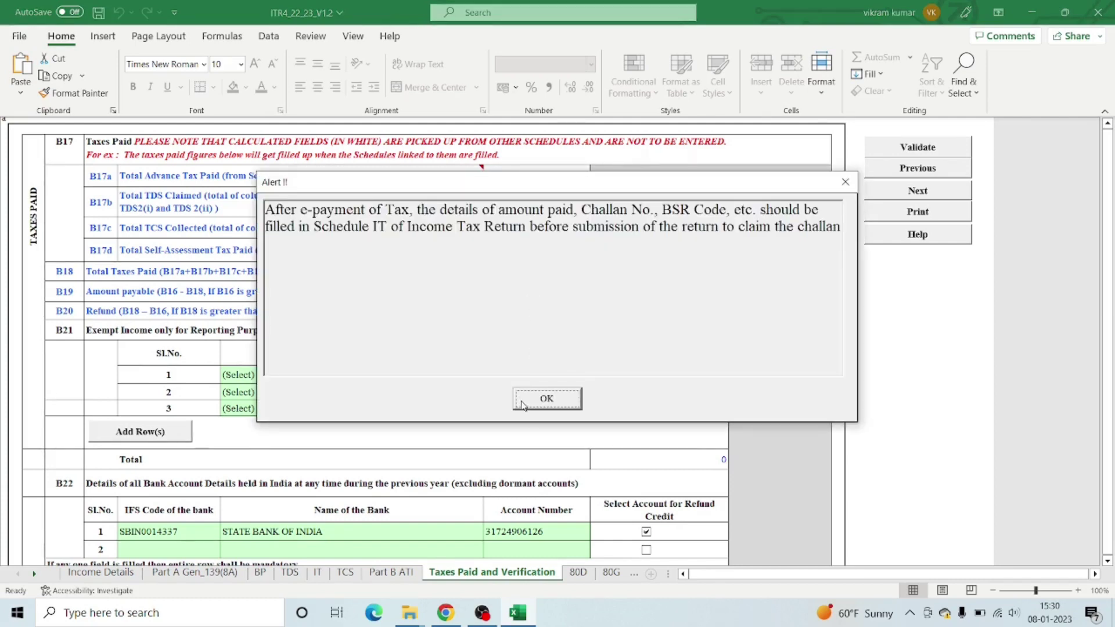
{"action": "left_click", "coordinate": [542, 400]}
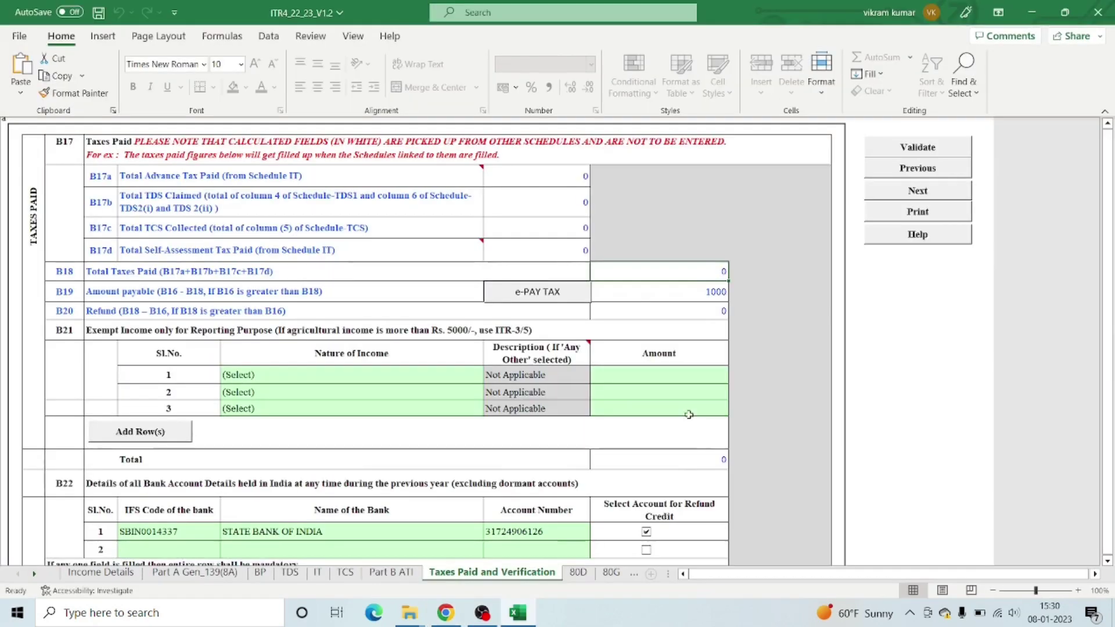
Step: Examine the exempt income table and the bank account details, including IFS code, bank name and refund credit selection
{"action": "scroll", "coordinate": [590, 331], "scroll_direction": "down", "scroll_amount": 1}
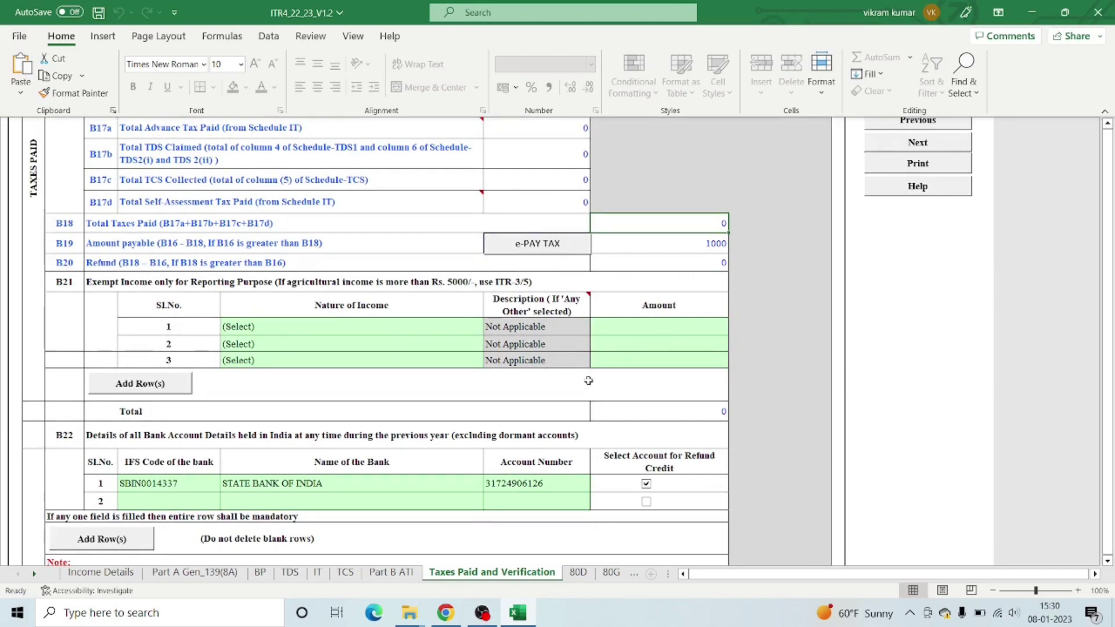
{"action": "scroll", "coordinate": [248, 309], "scroll_direction": "down", "scroll_amount": 3}
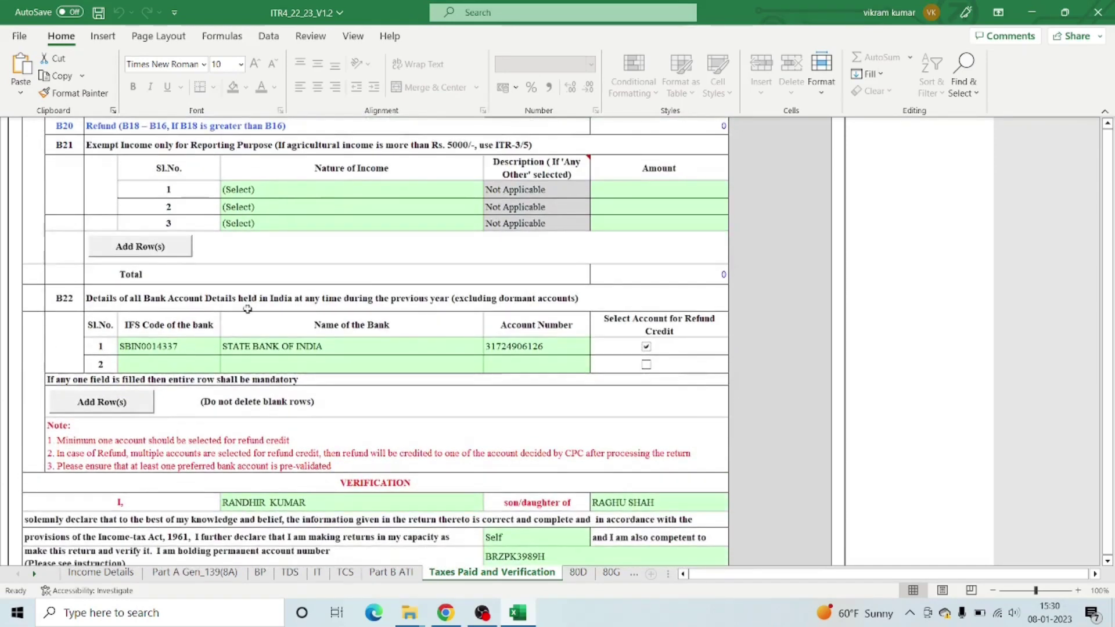
{"action": "left_click", "coordinate": [161, 347]}
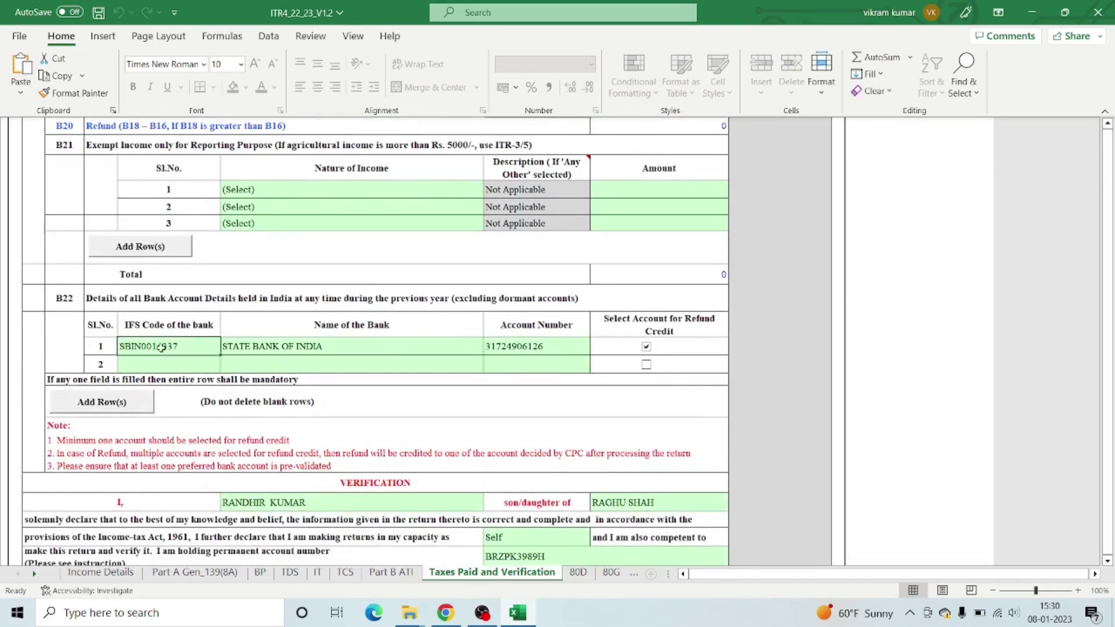
{"action": "left_click", "coordinate": [375, 343]}
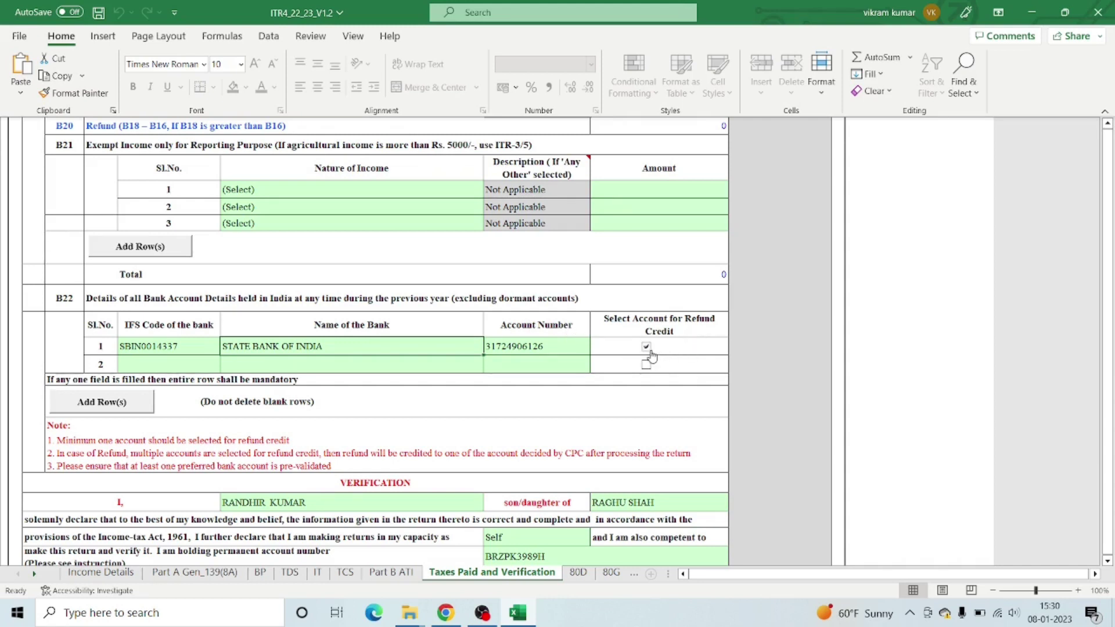
{"action": "scroll", "coordinate": [648, 357], "scroll_direction": "down", "scroll_amount": 2}
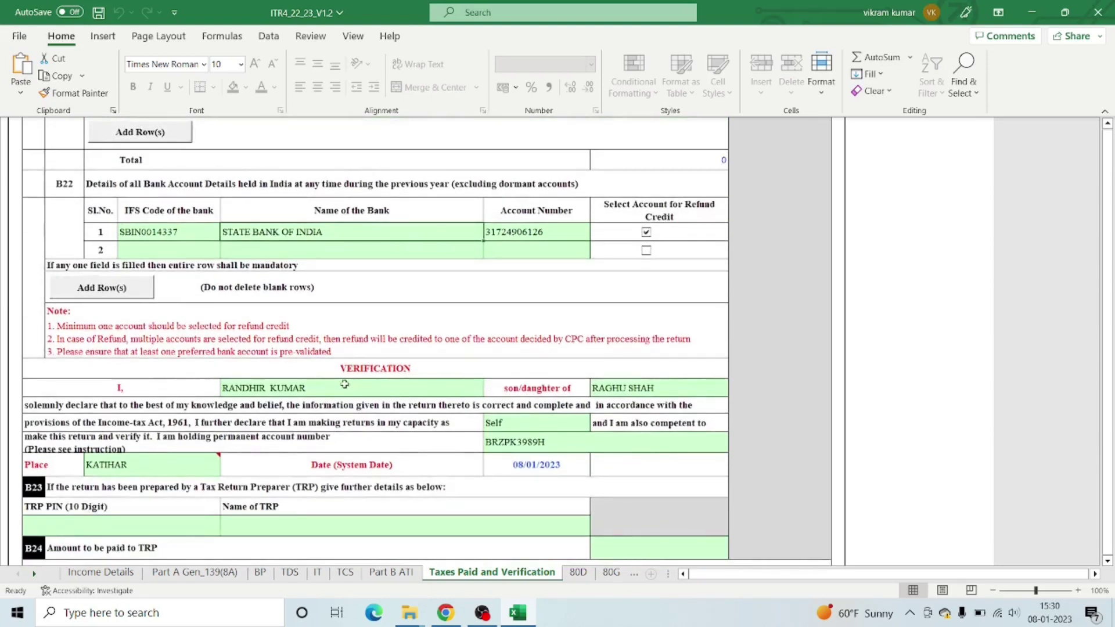
Step: Review the capacity options and the place in the verification section, and validate the Taxes Paid and Verification sheet
{"action": "left_click", "coordinate": [532, 423]}
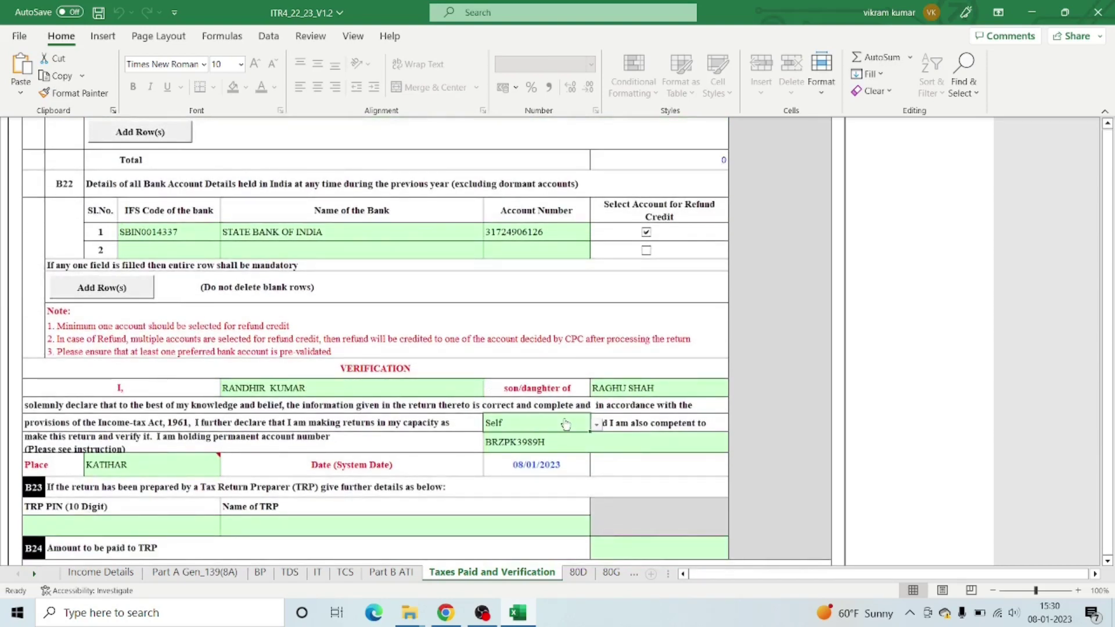
{"action": "left_click", "coordinate": [596, 424]}
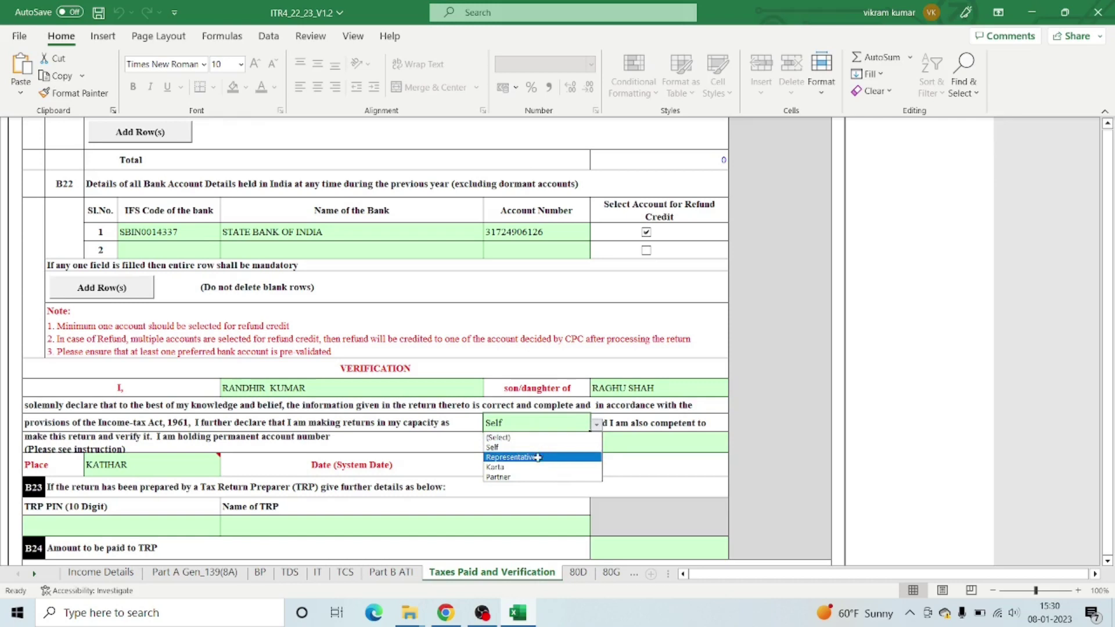
{"action": "key", "text": "Escape"}
{"action": "mouse_move", "coordinate": [155, 471]}
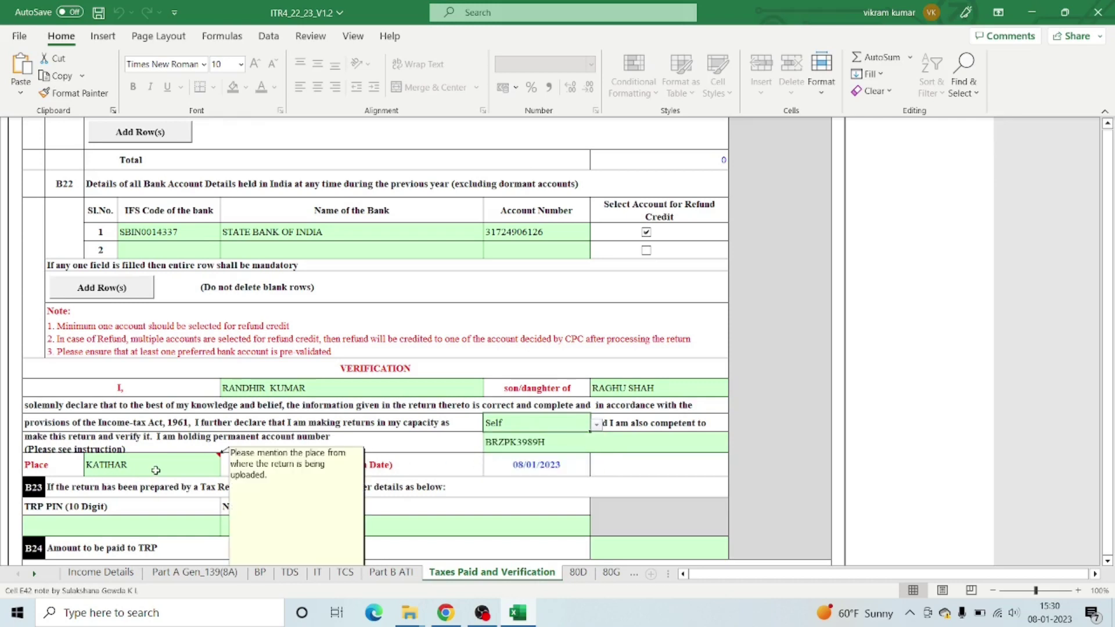
{"action": "scroll", "coordinate": [156, 470], "scroll_direction": "down", "scroll_amount": 5}
{"action": "scroll", "coordinate": [885, 351], "scroll_direction": "up", "scroll_amount": 10}
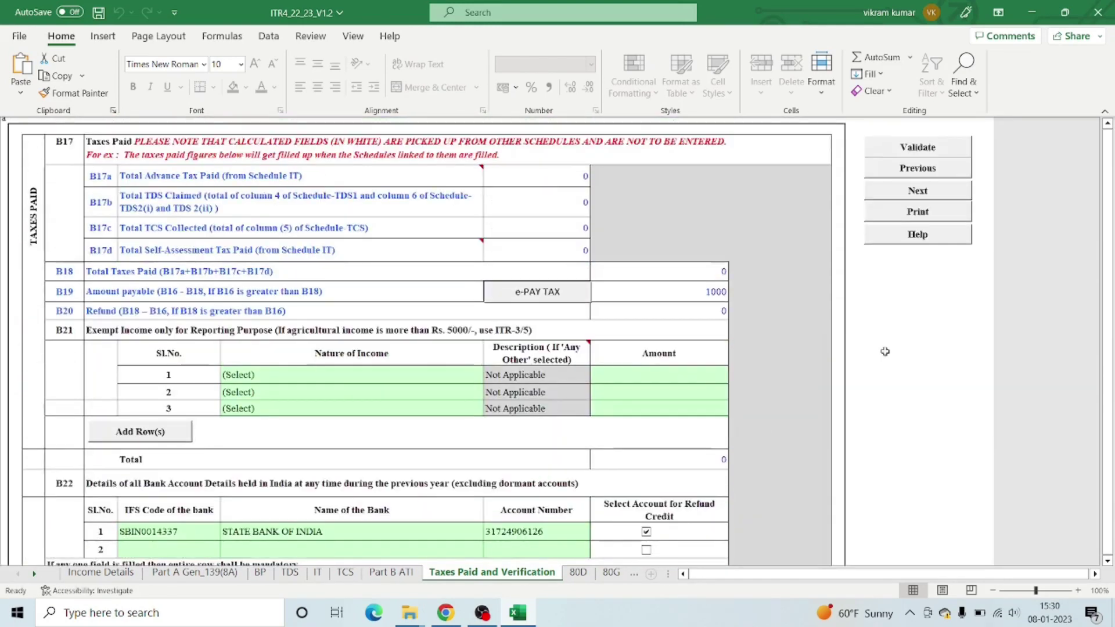
{"action": "left_click", "coordinate": [929, 149]}
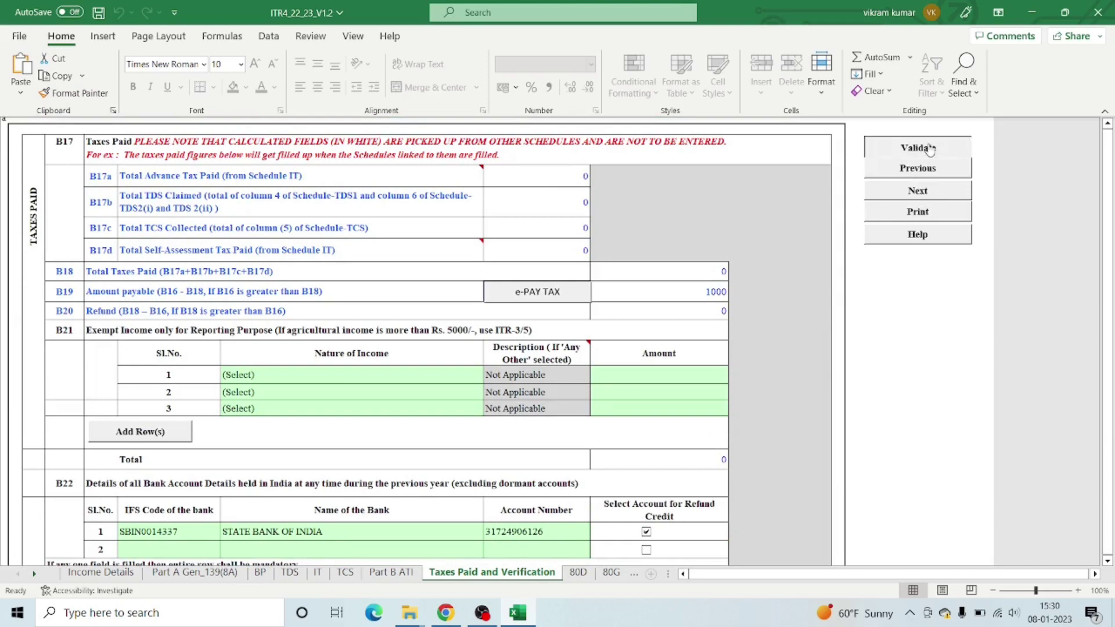
Step: Go to Schedule 80D and answer the self and family senior citizen question with Not Claiming for Self/Family
{"action": "left_click", "coordinate": [578, 572]}
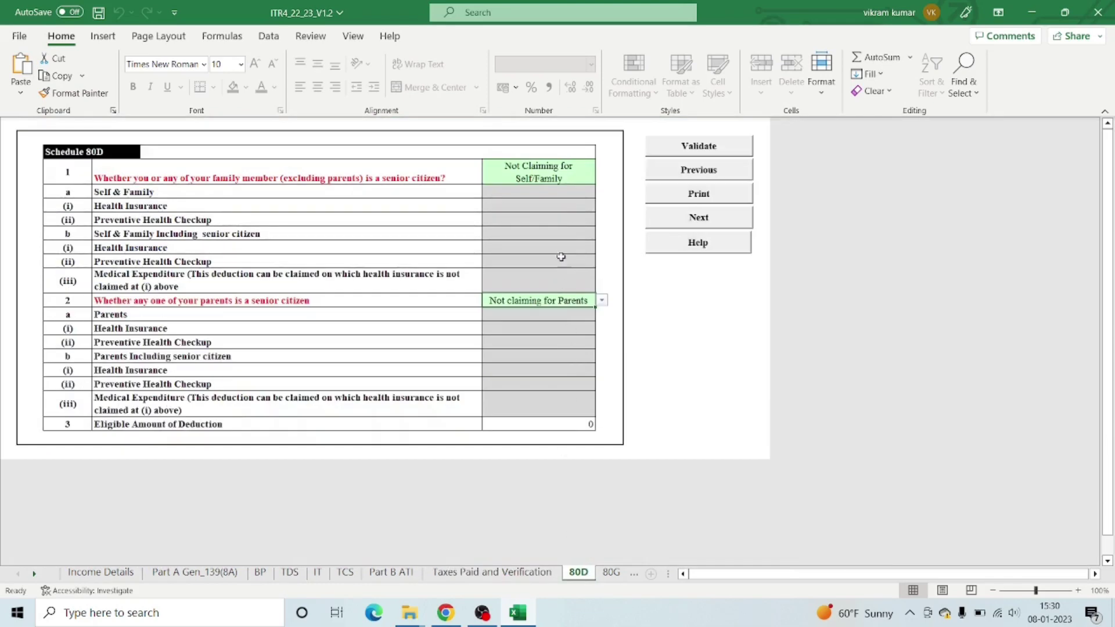
{"action": "left_click", "coordinate": [564, 177]}
{"action": "left_click", "coordinate": [602, 178]}
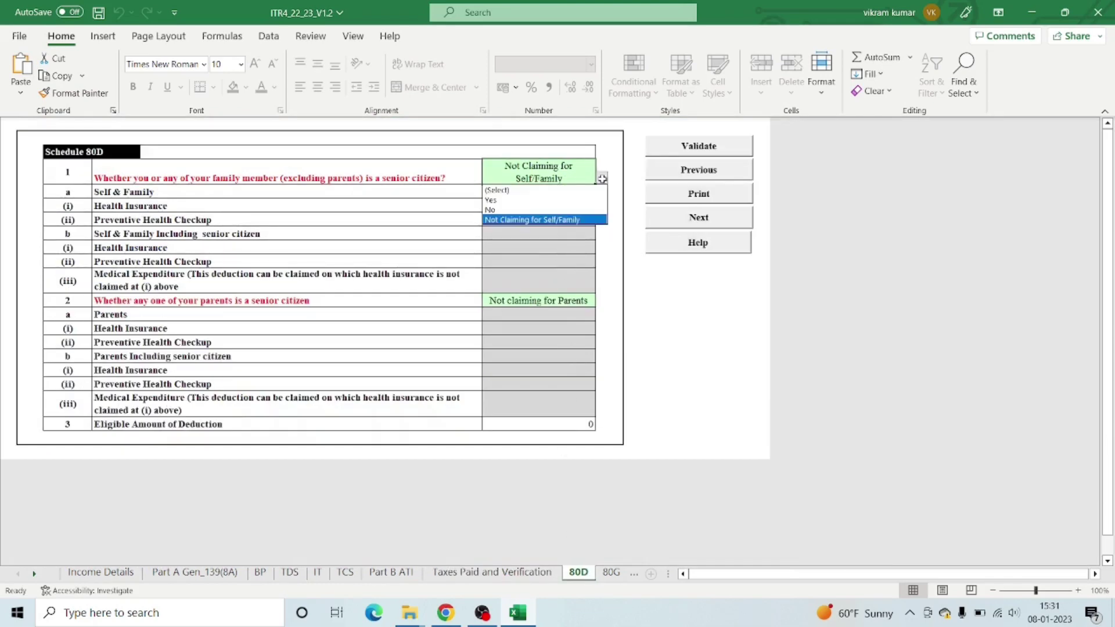
{"action": "left_click", "coordinate": [531, 219]}
Step: Check the answer options for the parents' senior citizen question, validate Schedule 80D and dismiss the alert
{"action": "left_click", "coordinate": [581, 303]}
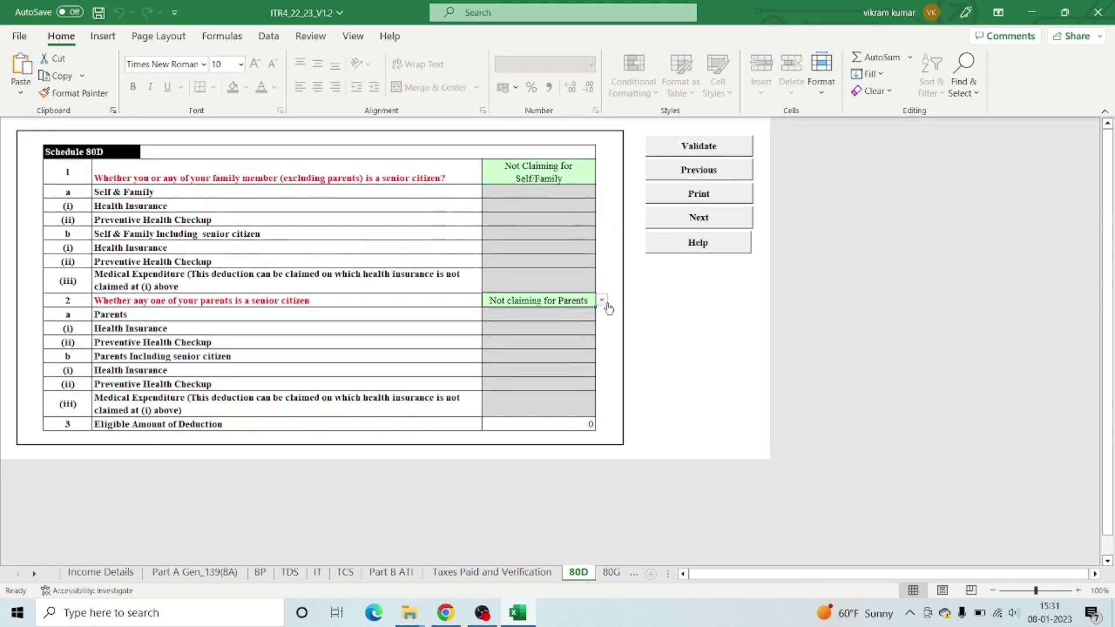
{"action": "left_click", "coordinate": [602, 300]}
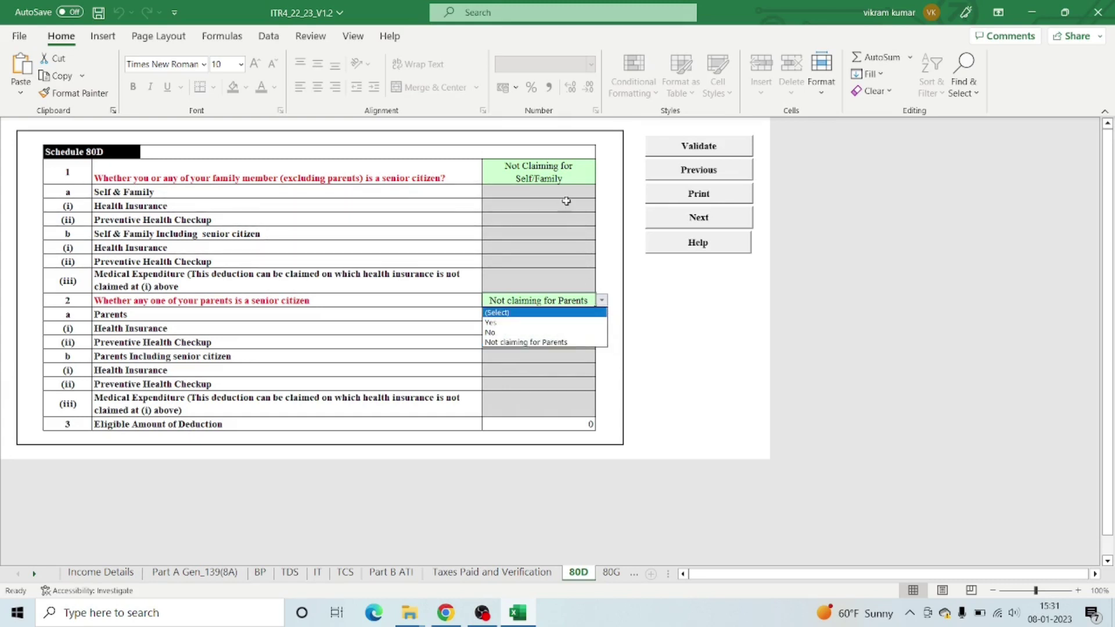
{"action": "left_click", "coordinate": [578, 167]}
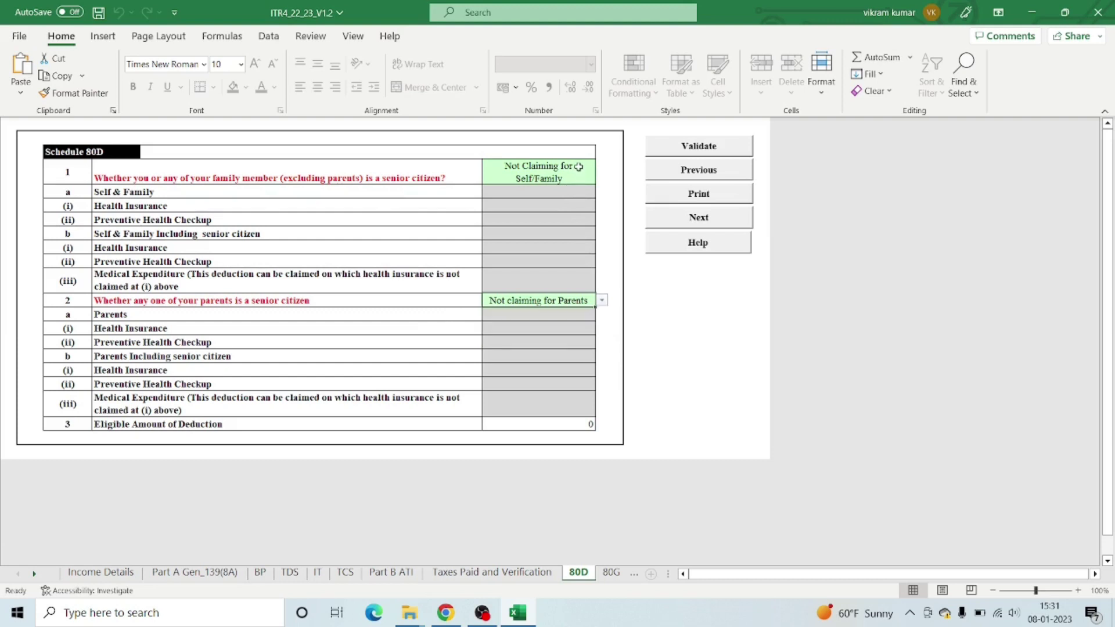
{"action": "left_click", "coordinate": [698, 155]}
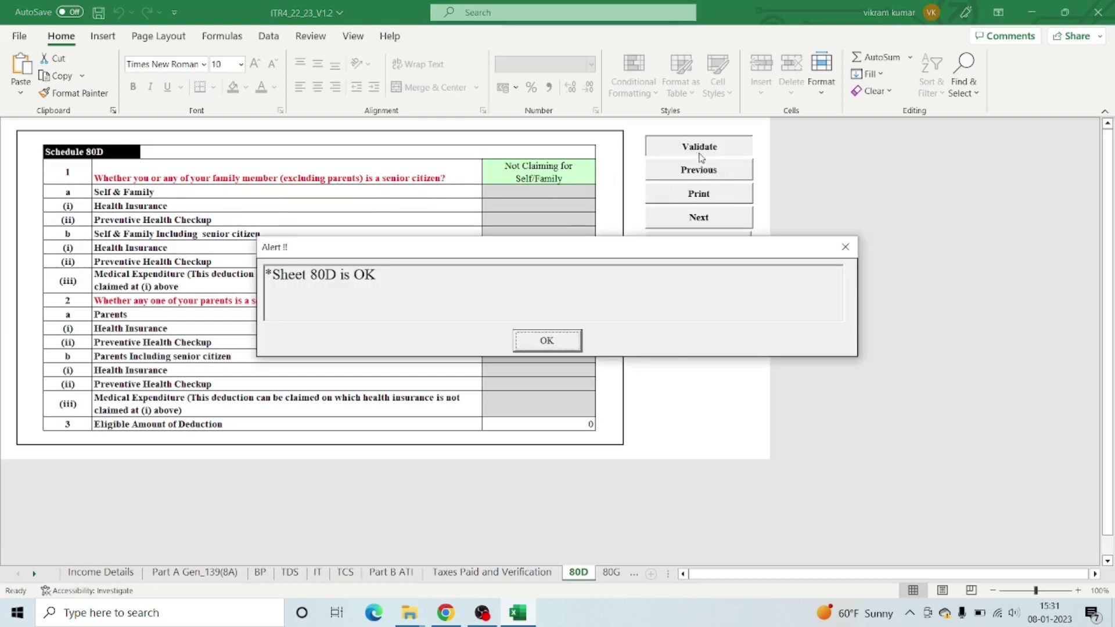
{"action": "key", "text": "Return"}
Step: Go to Schedule 80G, look over the donation tables, validate the sheet and dismiss the alert
{"action": "left_click", "coordinate": [611, 572]}
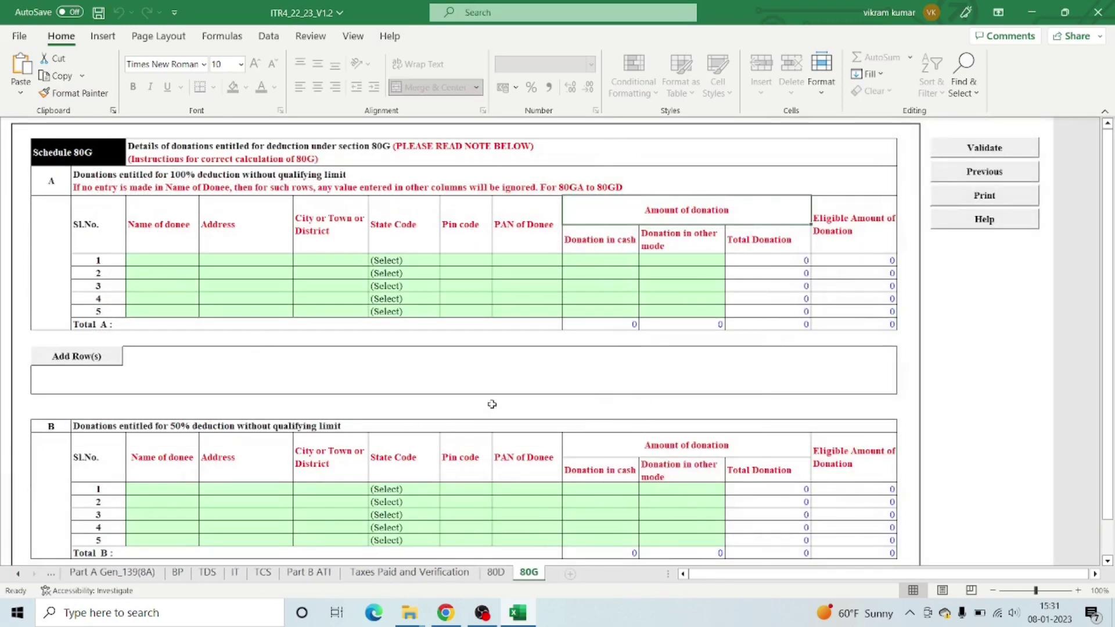
{"action": "scroll", "coordinate": [491, 409], "scroll_direction": "down", "scroll_amount": 5}
{"action": "scroll", "coordinate": [491, 413], "scroll_direction": "up", "scroll_amount": 5}
{"action": "left_click", "coordinate": [959, 152]}
{"action": "left_click", "coordinate": [538, 350]}
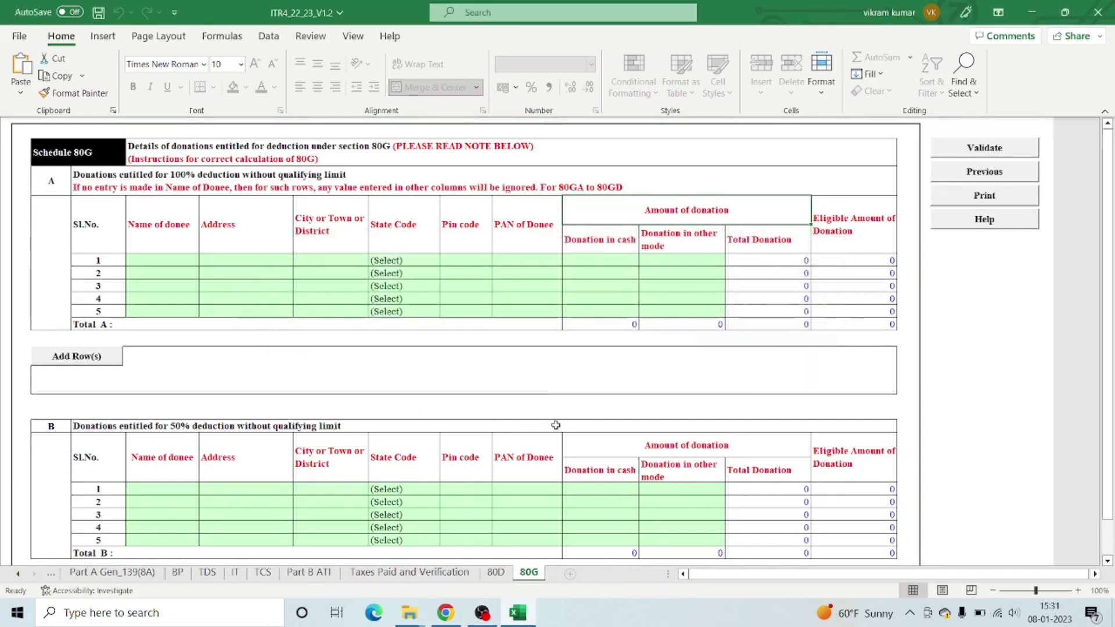
Step: Return to the Income Details sheet and review the form from general information through to total tax, fee and interest payable
{"action": "left_click", "coordinate": [18, 574]}
{"action": "left_click", "coordinate": [110, 573]}
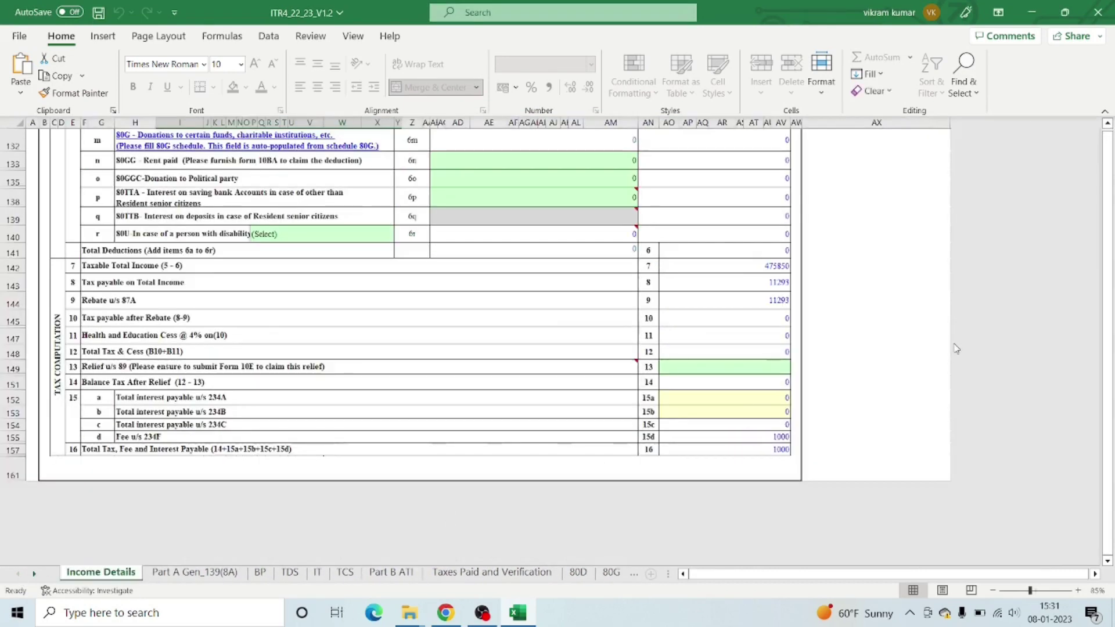
{"action": "scroll", "coordinate": [658, 422], "scroll_direction": "up", "scroll_amount": 4}
{"action": "scroll", "coordinate": [659, 422], "scroll_direction": "up", "scroll_amount": 5}
{"action": "scroll", "coordinate": [725, 428], "scroll_direction": "up", "scroll_amount": 6}
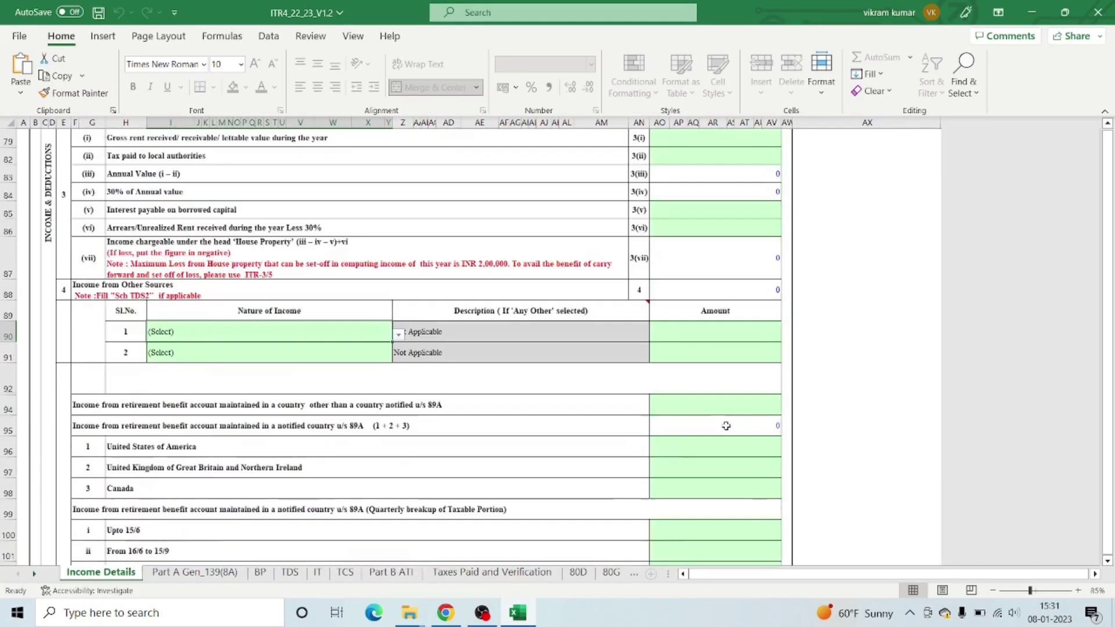
{"action": "scroll", "coordinate": [726, 425], "scroll_direction": "down", "scroll_amount": 4}
{"action": "scroll", "coordinate": [726, 425], "scroll_direction": "up", "scroll_amount": 20}
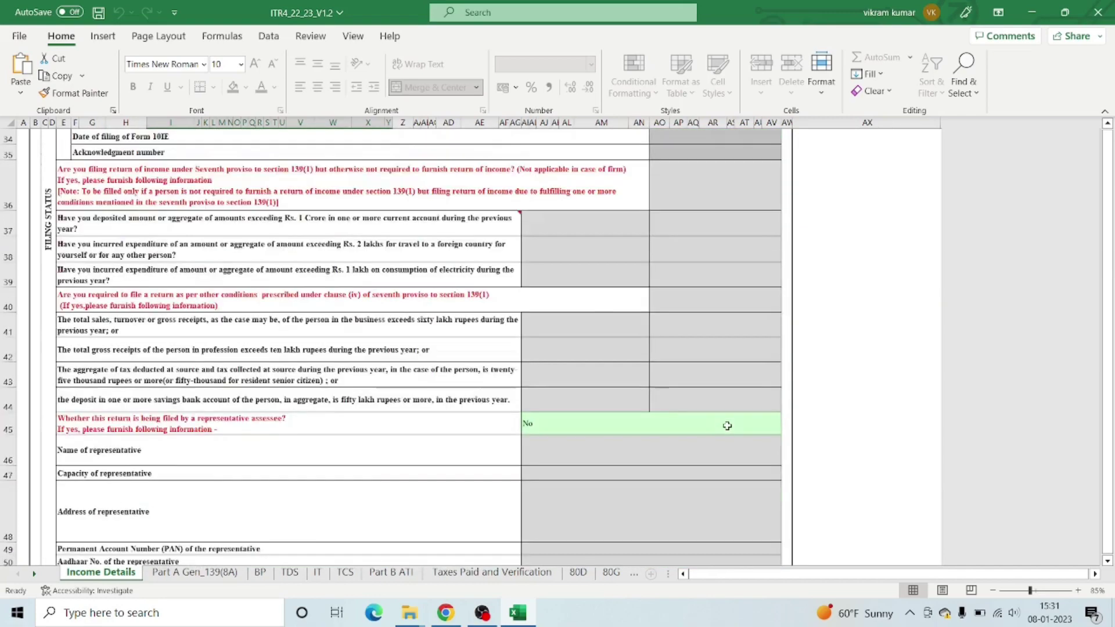
{"action": "scroll", "coordinate": [727, 426], "scroll_direction": "up", "scroll_amount": 5}
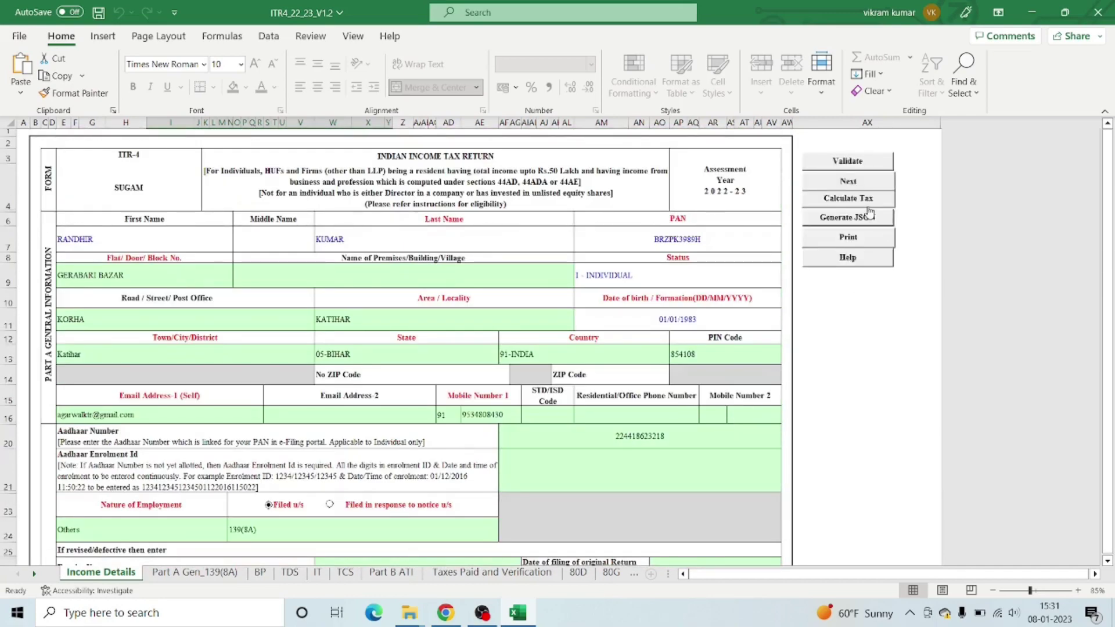
{"action": "scroll", "coordinate": [571, 443], "scroll_direction": "down", "scroll_amount": 20}
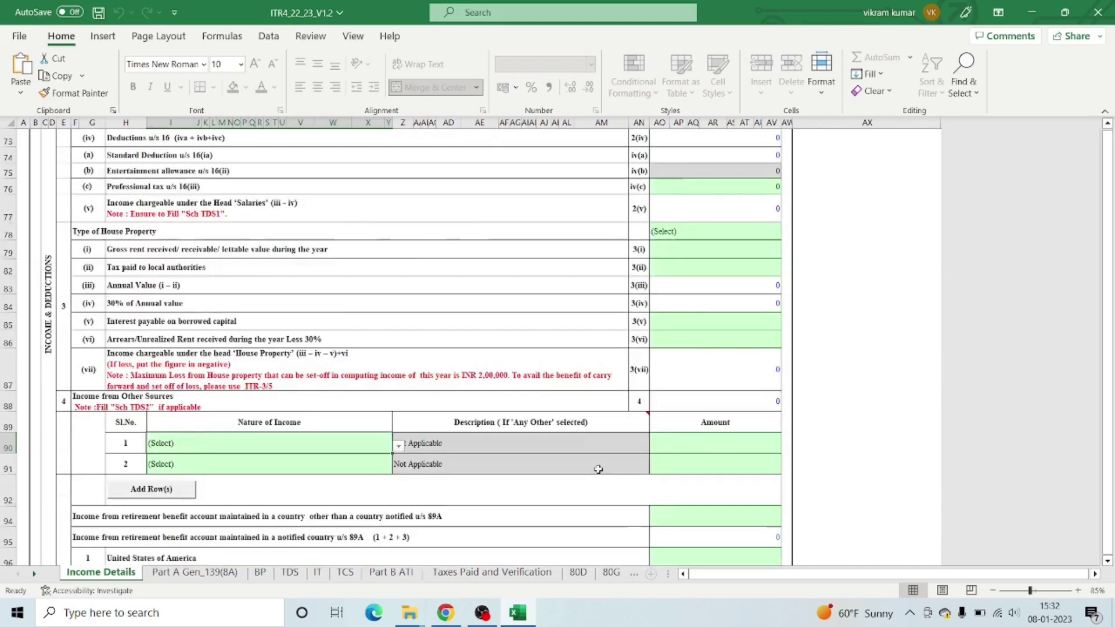
{"action": "scroll", "coordinate": [695, 450], "scroll_direction": "down", "scroll_amount": 15}
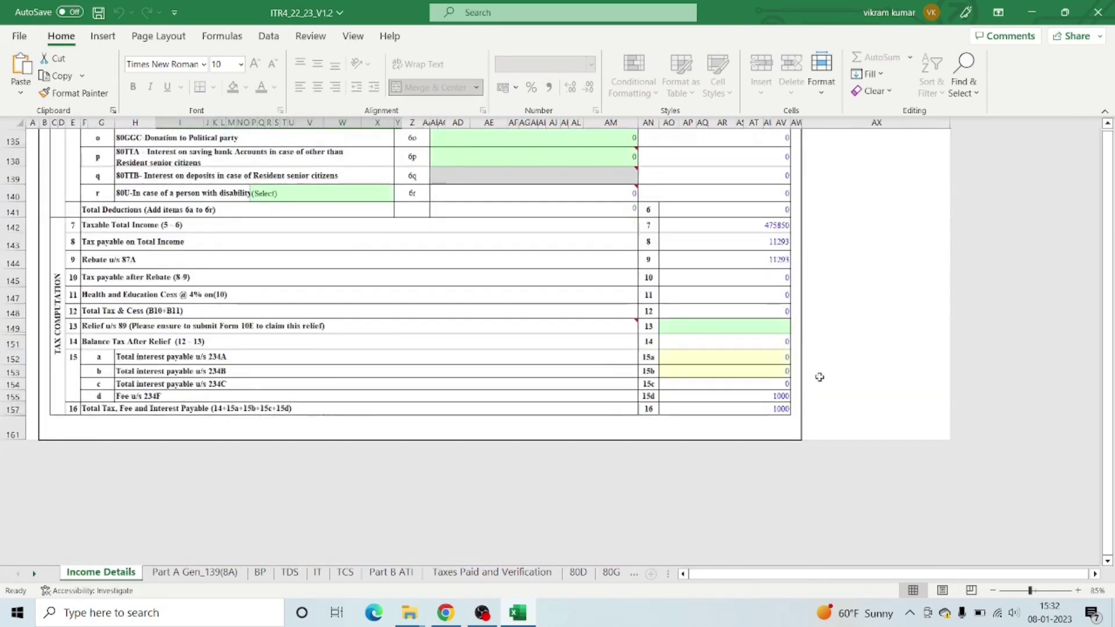
{"action": "left_click", "coordinate": [739, 405]}
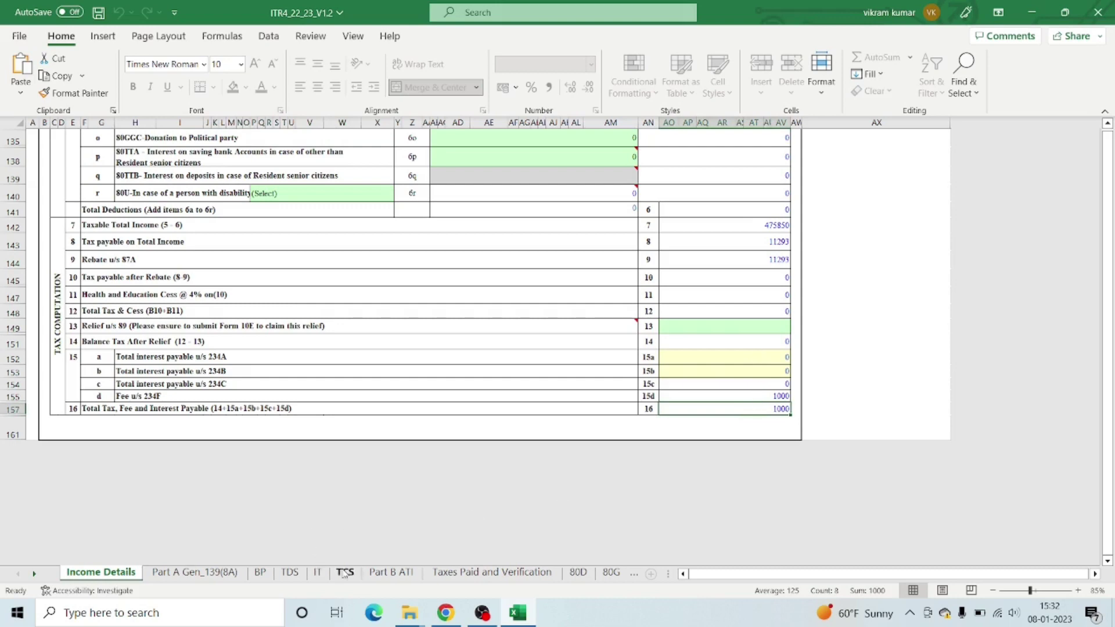
Step: Compare the total payable on Income Details with the amount payable in Taxes Paid and Verification and the tax payments in Part B ATI
{"action": "left_click", "coordinate": [406, 577]}
{"action": "left_click", "coordinate": [492, 577]}
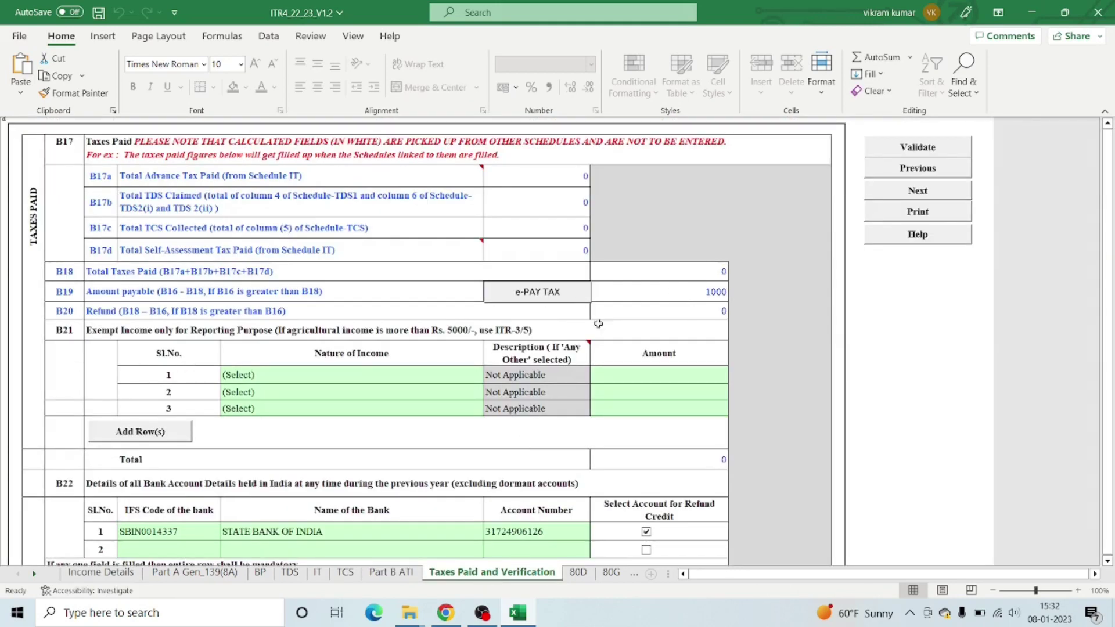
{"action": "left_click", "coordinate": [100, 572]}
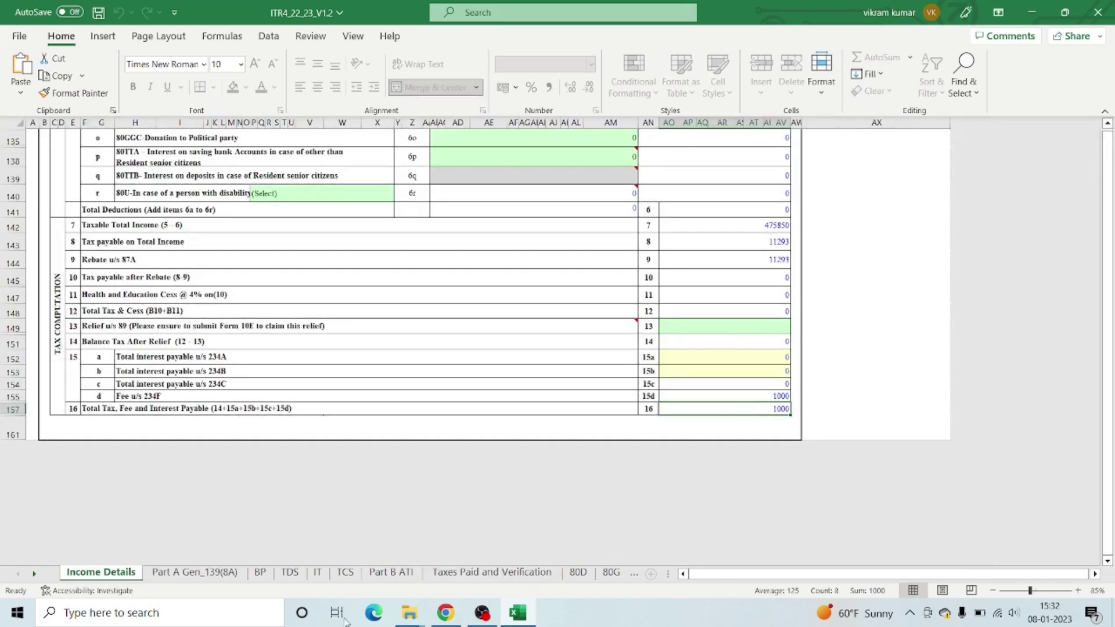
{"action": "left_click", "coordinate": [492, 572]}
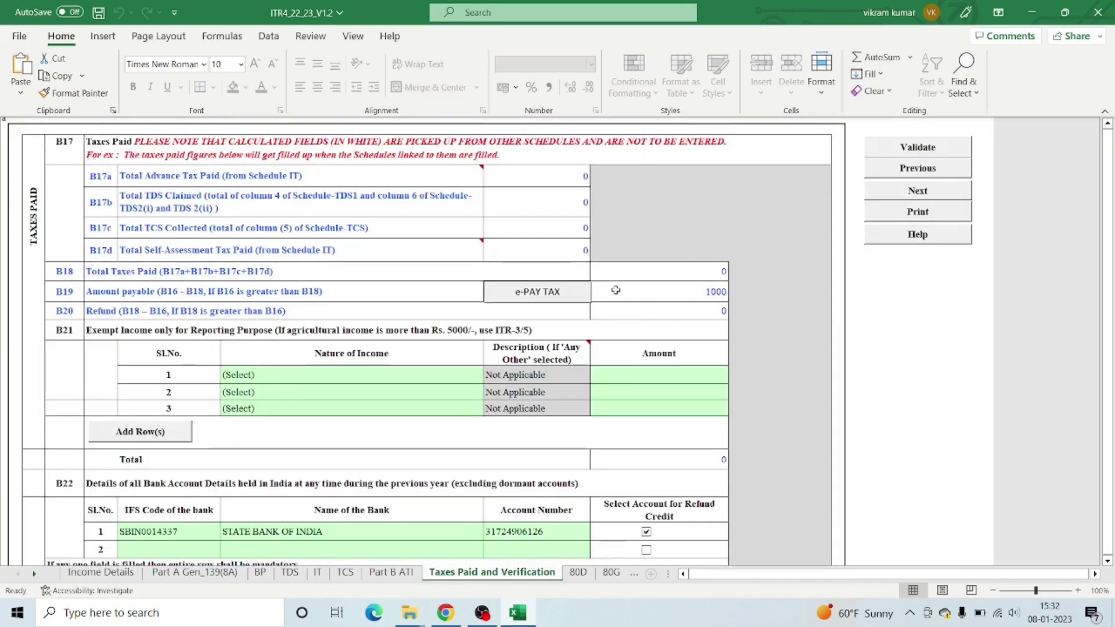
{"action": "left_click", "coordinate": [104, 574]}
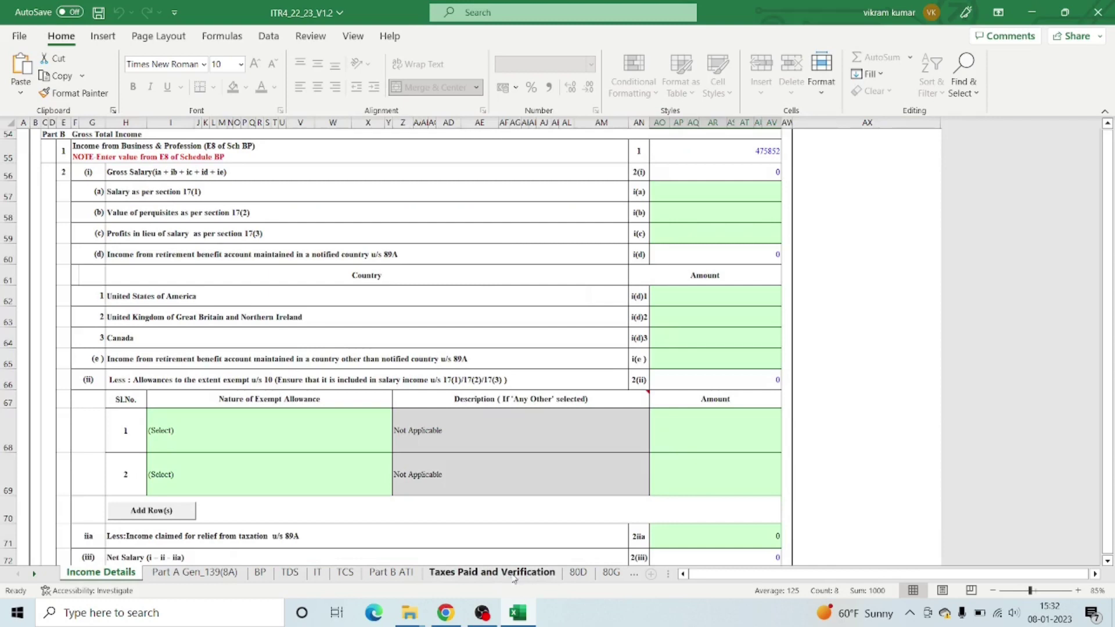
{"action": "left_click", "coordinate": [392, 572]}
{"action": "scroll", "coordinate": [395, 495], "scroll_direction": "down", "scroll_amount": 3}
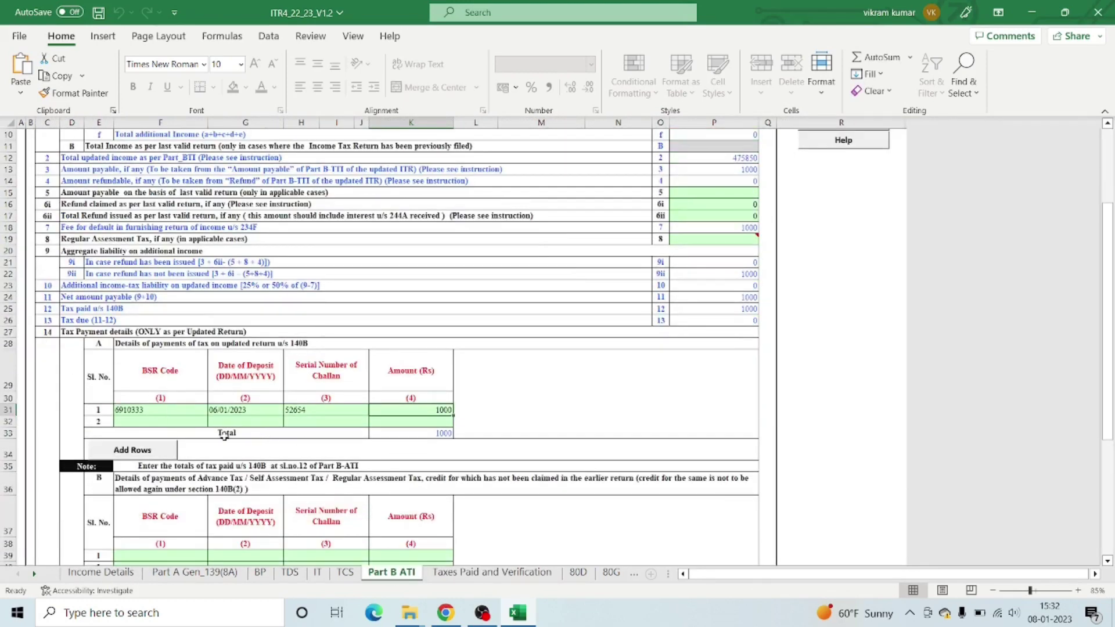
Step: Calculate the tax from the Income Details sheet, generate the return's JSON file and dismiss the save alert
{"action": "left_click", "coordinate": [101, 573]}
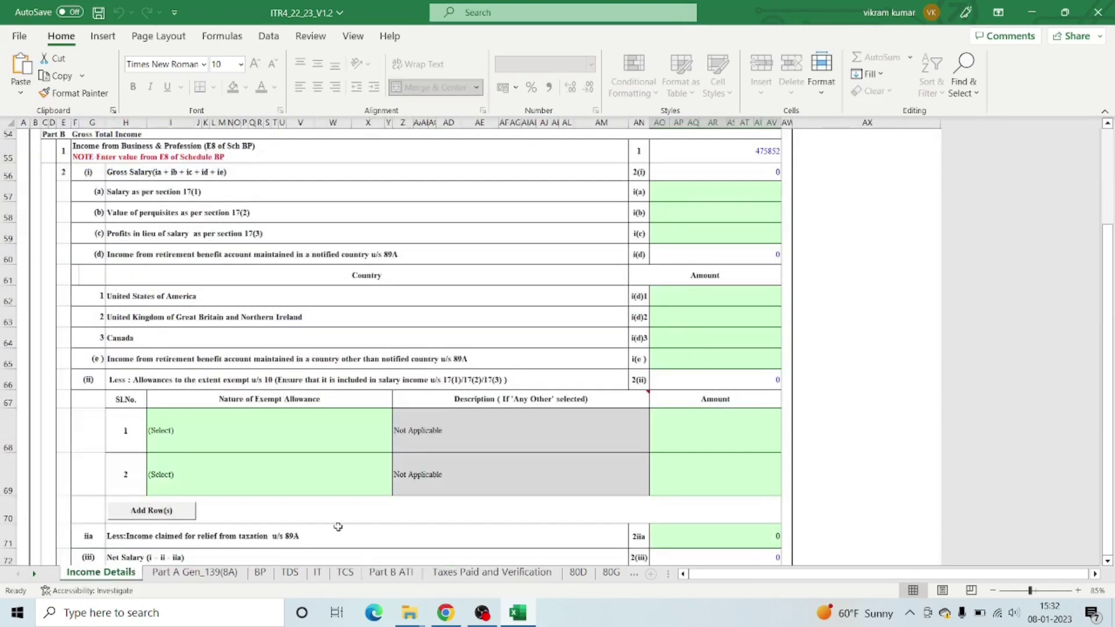
{"action": "scroll", "coordinate": [1009, 347], "scroll_direction": "up", "scroll_amount": 10}
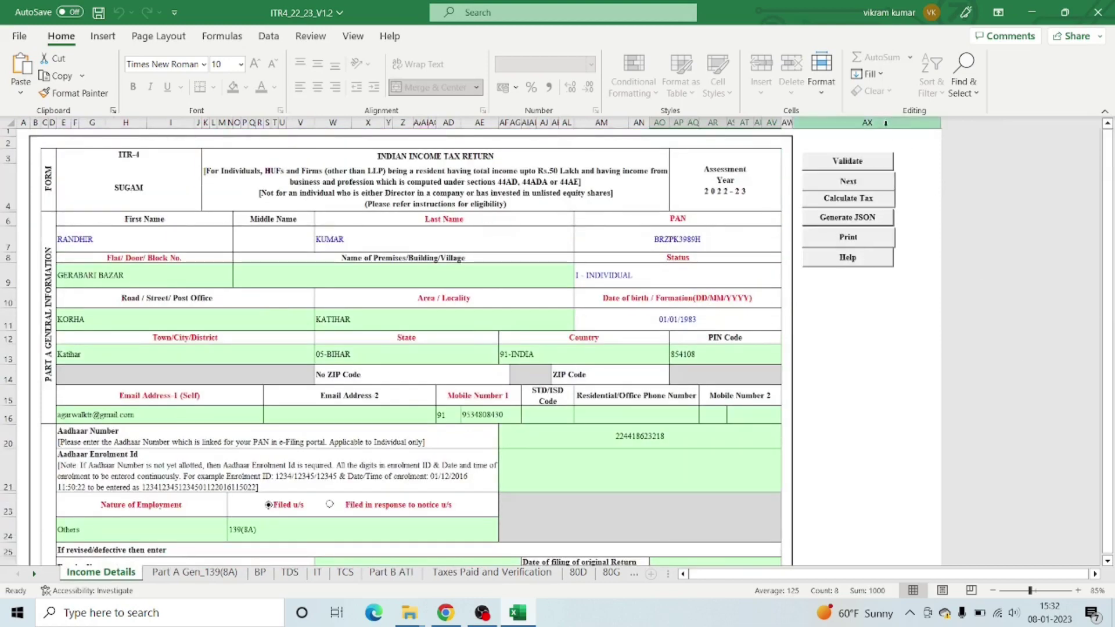
{"action": "left_click", "coordinate": [861, 199]}
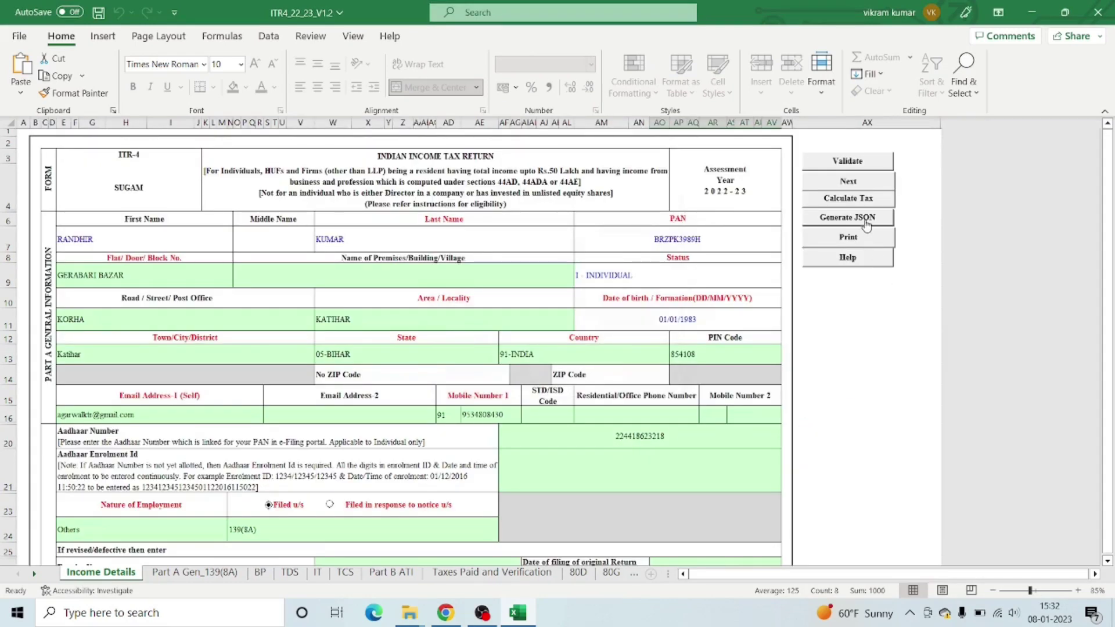
{"action": "left_click", "coordinate": [835, 218]}
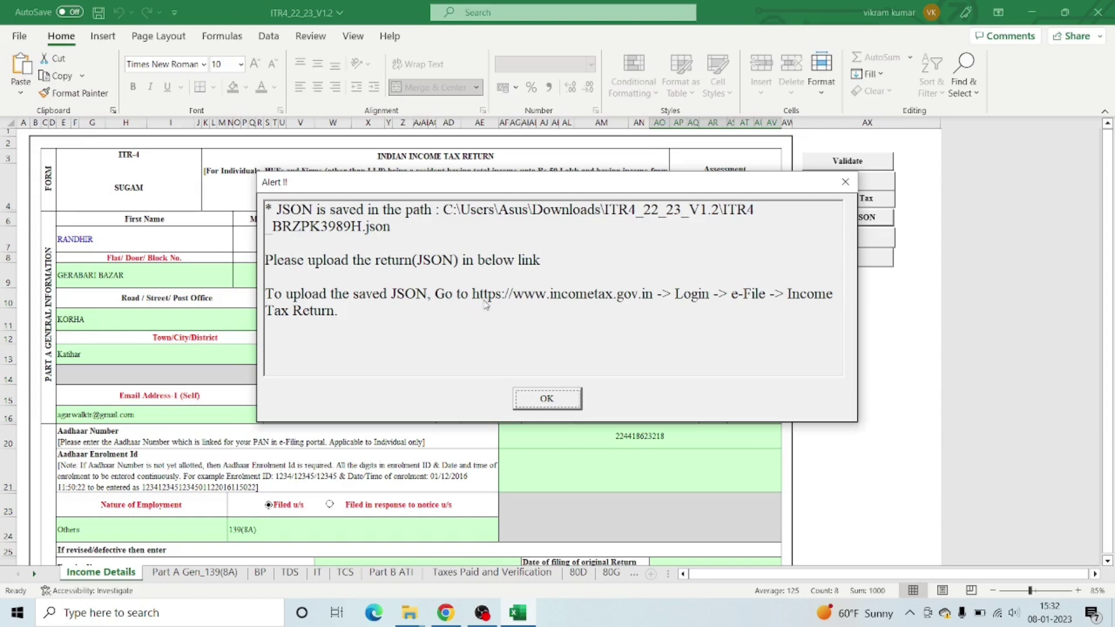
{"action": "left_click", "coordinate": [548, 399]}
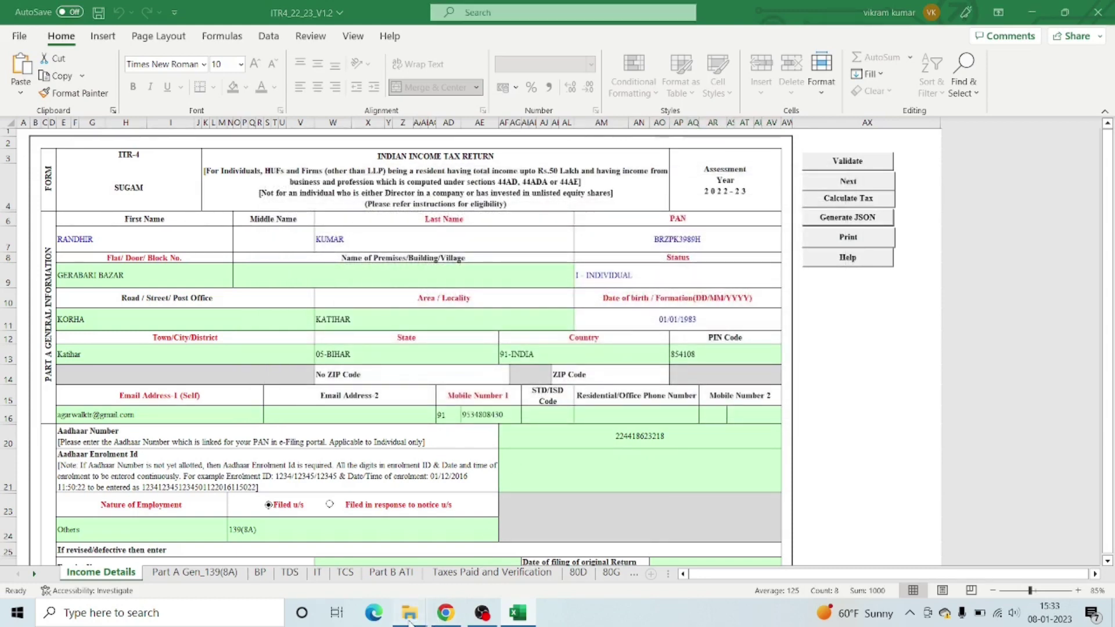
Step: Switch to the ITR4_22_23_V1.2 folder in File Explorer, refresh it and locate the generated JSON file
{"action": "mouse_move", "coordinate": [409, 612]}
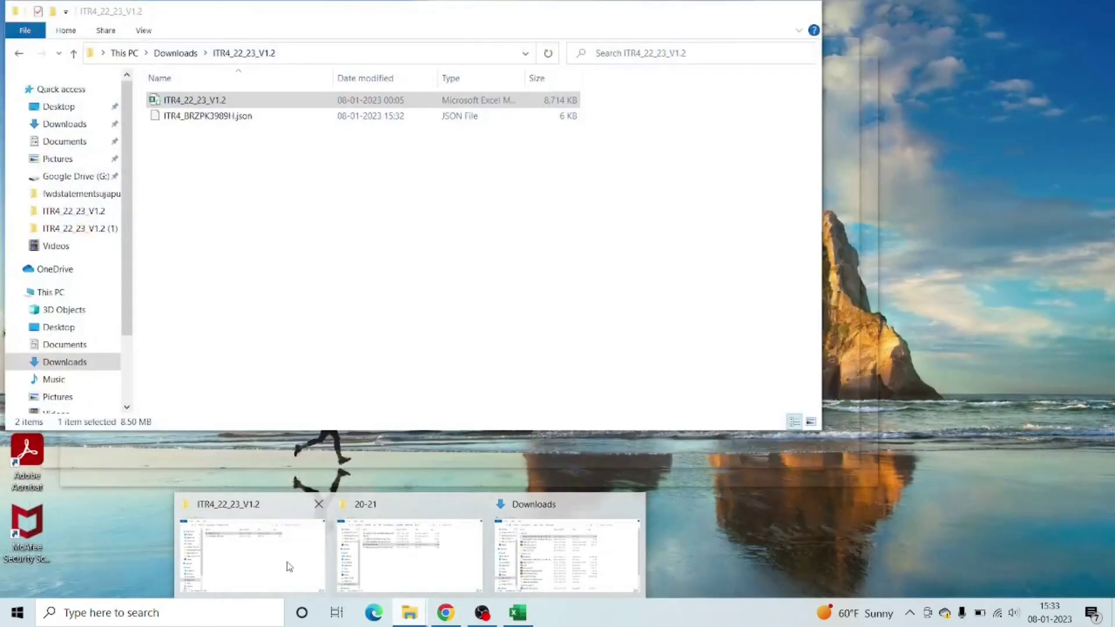
{"action": "left_click", "coordinate": [284, 554]}
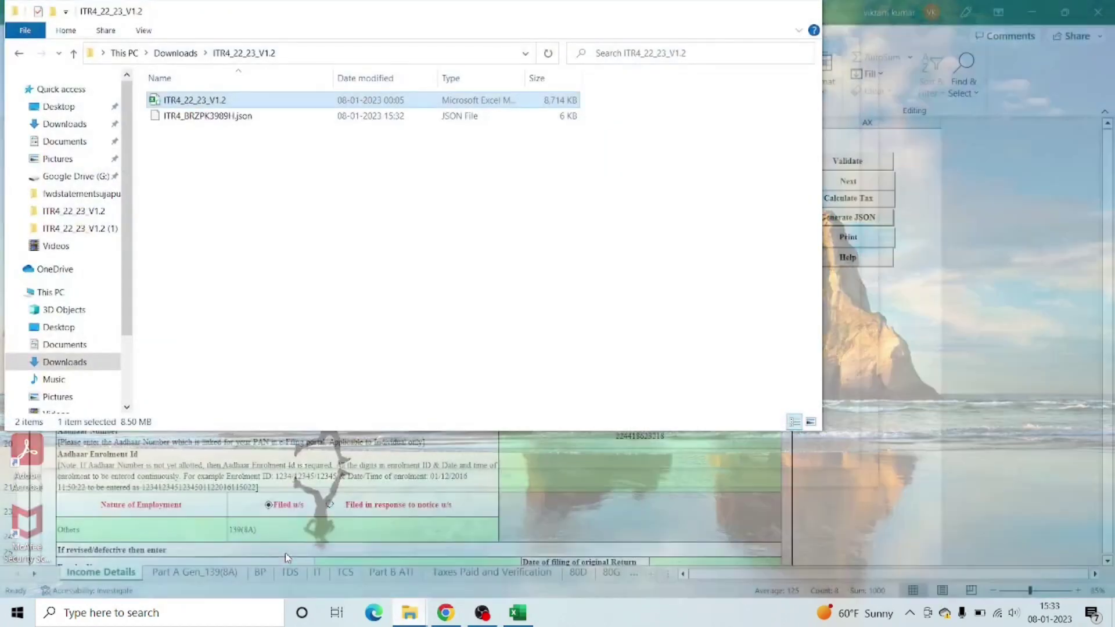
{"action": "left_click", "coordinate": [250, 118]}
{"action": "right_click", "coordinate": [244, 187]}
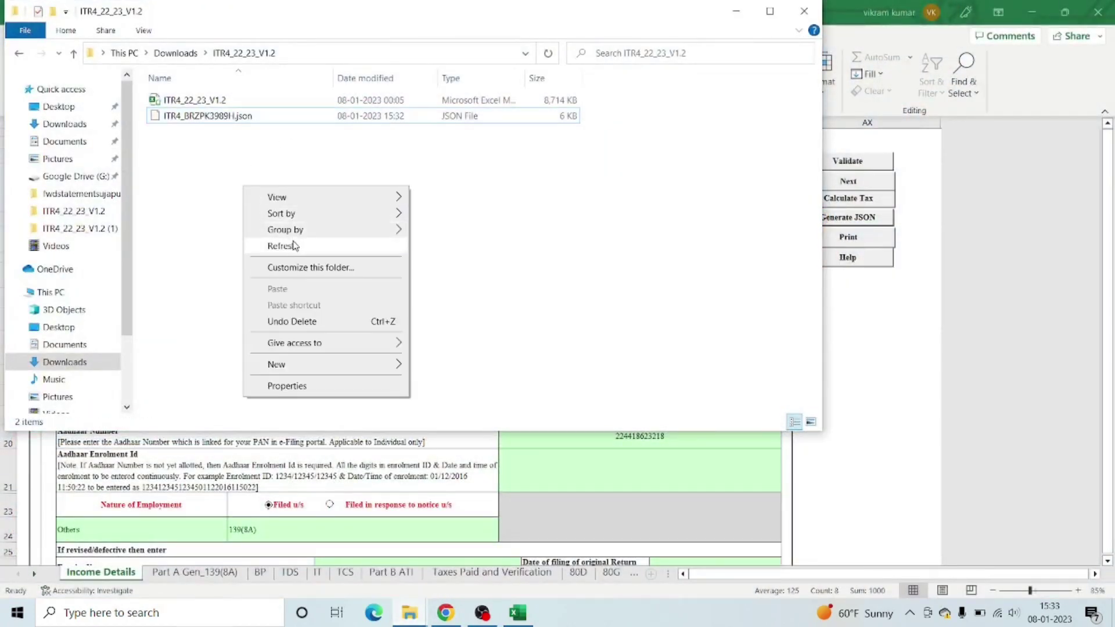
{"action": "left_click", "coordinate": [293, 244]}
{"action": "left_click", "coordinate": [244, 119]}
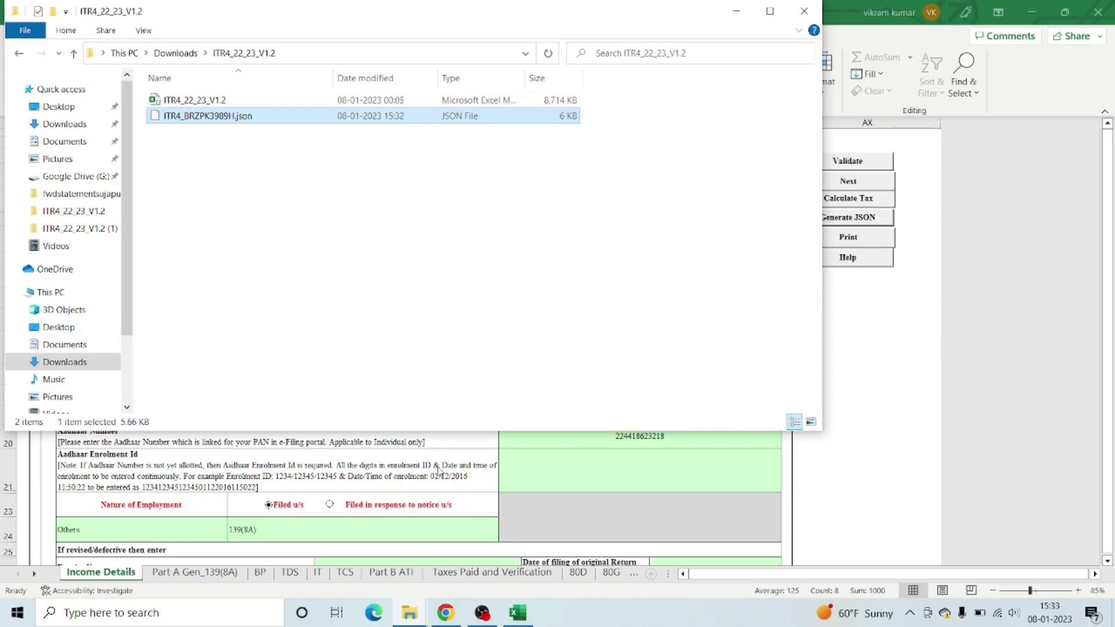
Step: Switch to the e-Filing portal dashboard in Chrome, open the File Income Tax Return form and choose assessment year 2022-23
{"action": "left_click", "coordinate": [447, 613]}
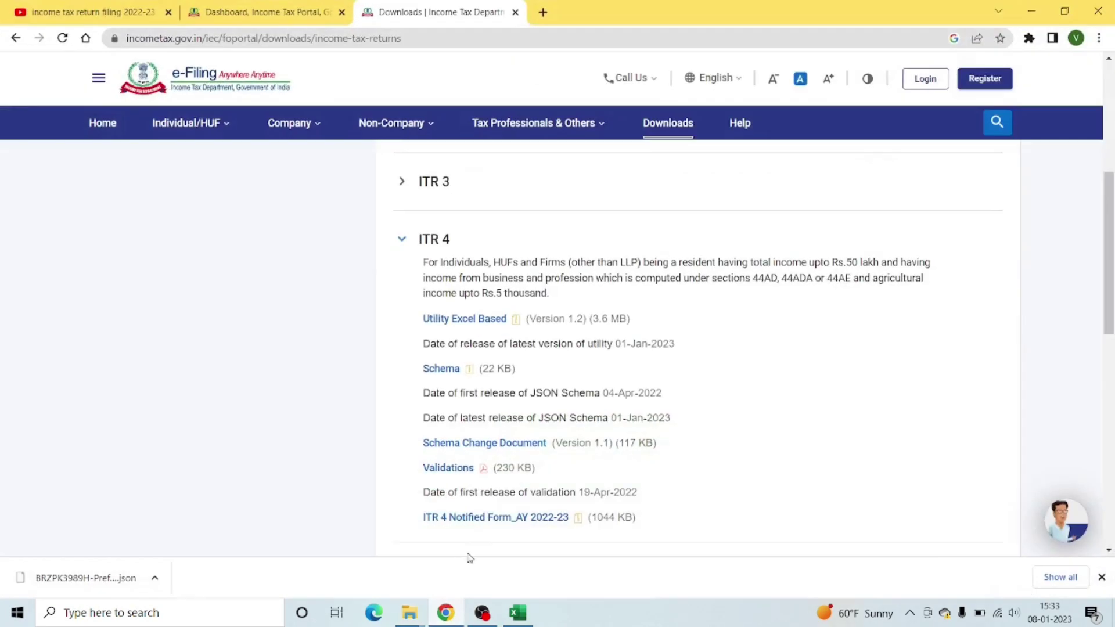
{"action": "left_click", "coordinate": [343, 6]}
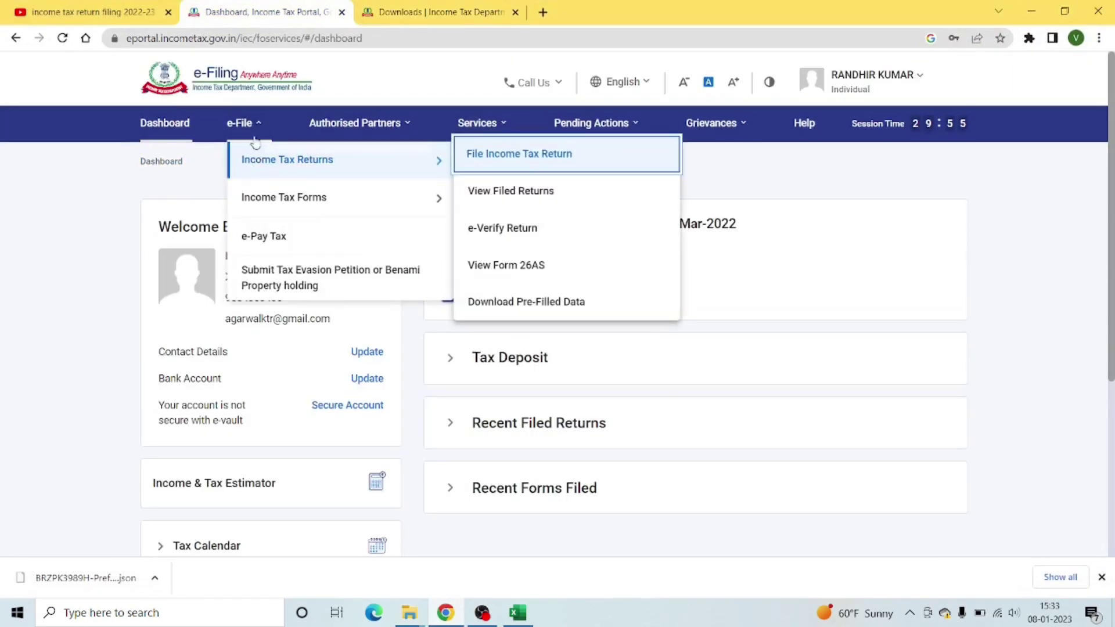
{"action": "left_click", "coordinate": [530, 160]}
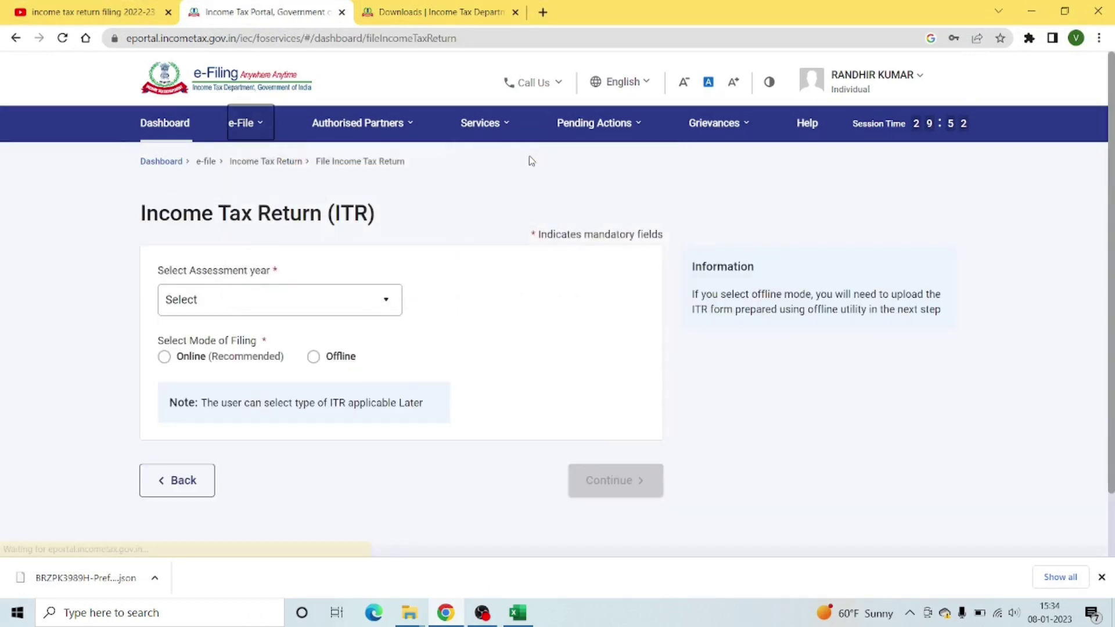
{"action": "left_click", "coordinate": [285, 311]}
{"action": "left_click", "coordinate": [265, 363]}
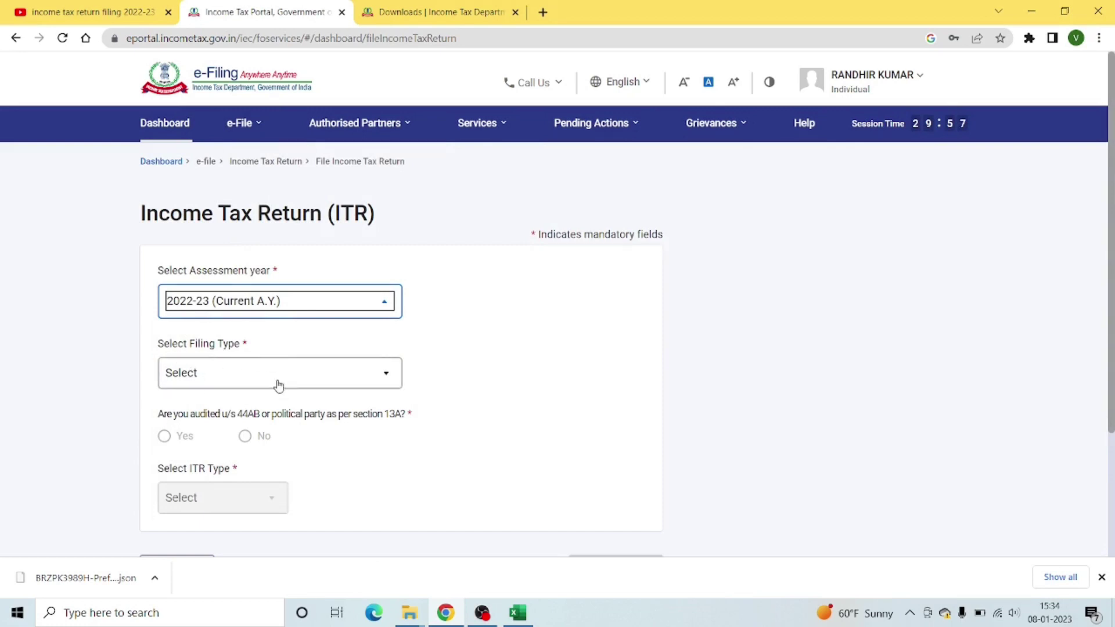
Step: Set the filing type to 139(8A) - Updated Return, answer No to the audit question and choose ITR-4
{"action": "left_click", "coordinate": [276, 385]}
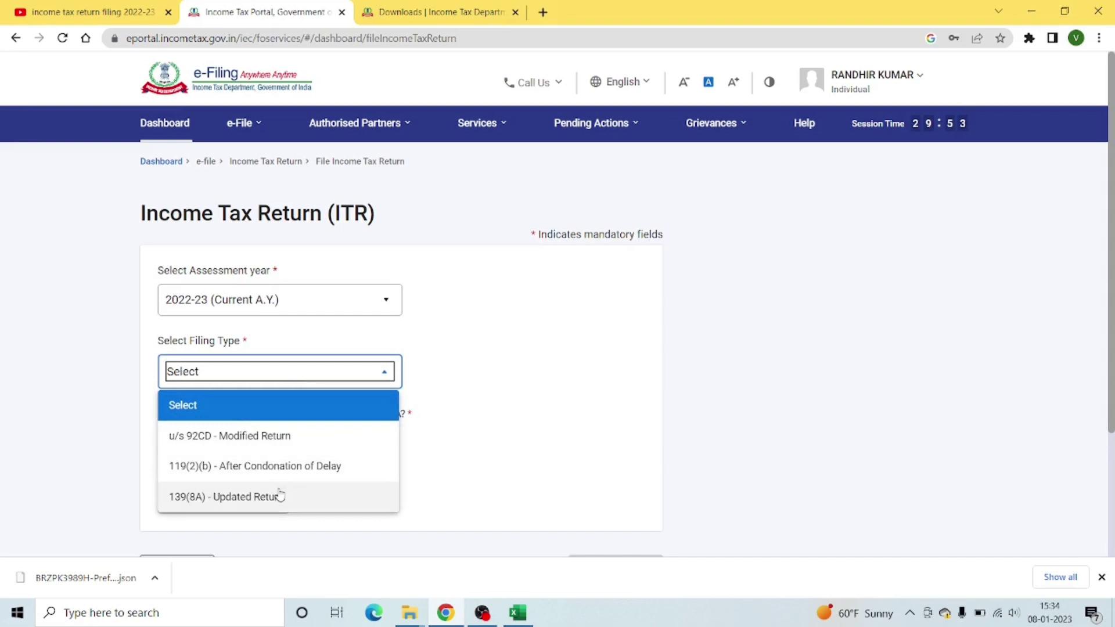
{"action": "left_click", "coordinate": [281, 498]}
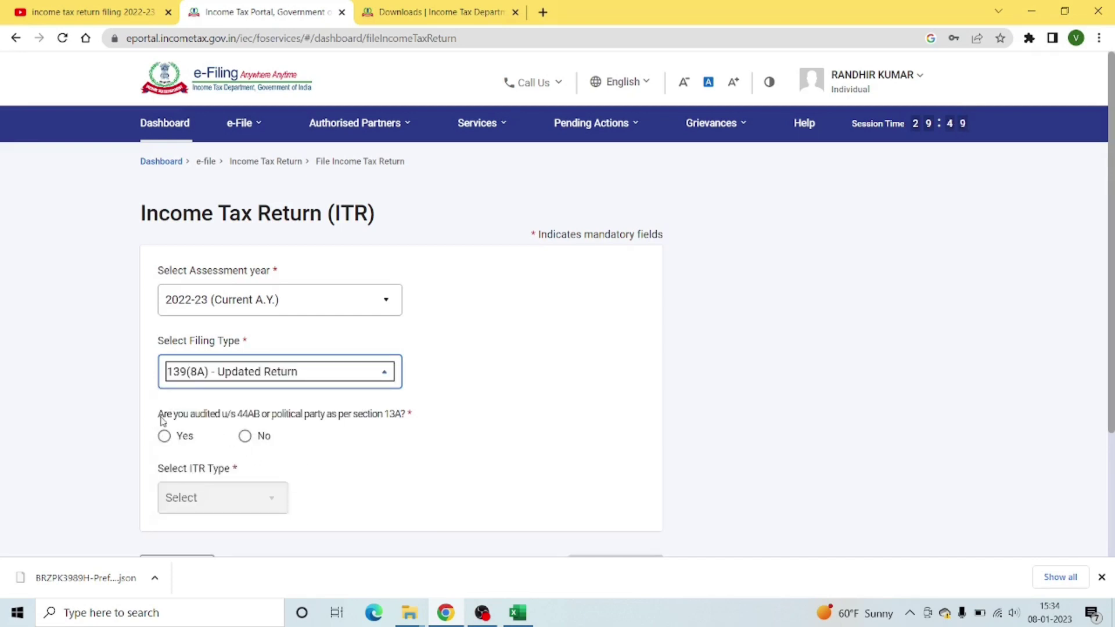
{"action": "left_click", "coordinate": [244, 435]}
{"action": "left_click", "coordinate": [262, 497]}
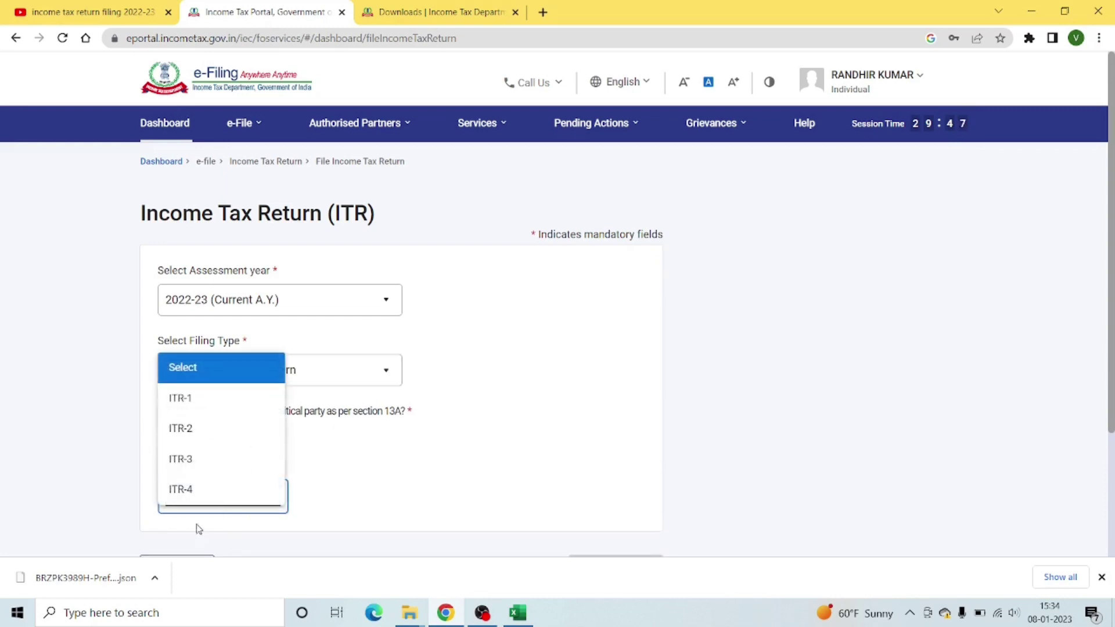
{"action": "left_click", "coordinate": [195, 490]}
{"action": "scroll", "coordinate": [493, 458], "scroll_direction": "down", "scroll_amount": 3}
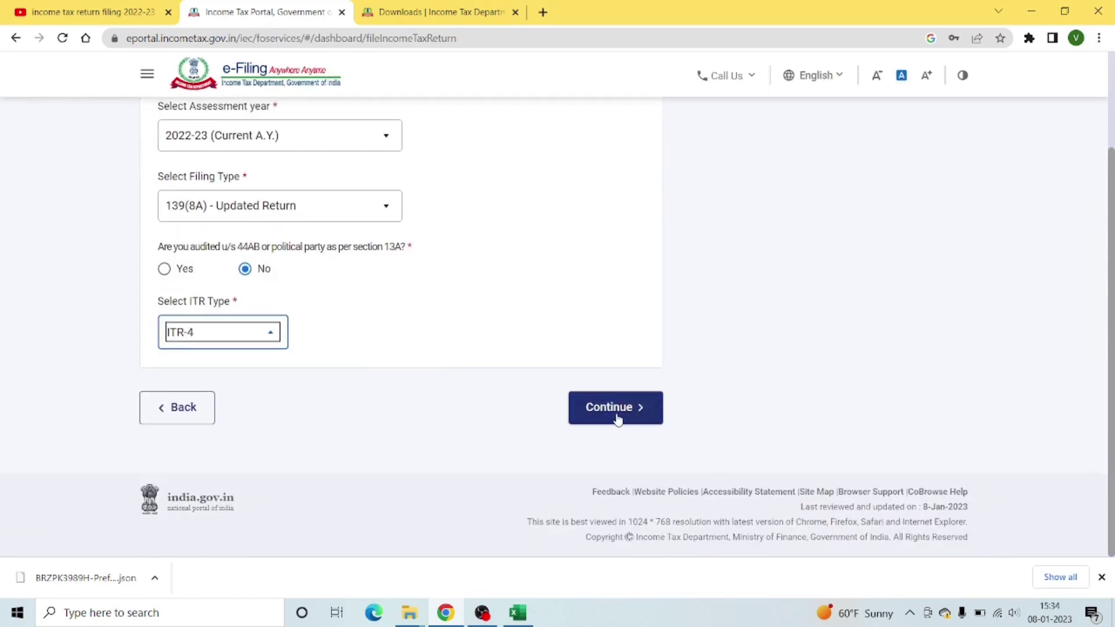
Step: Check the form type in the Excel utility, then continue the portal filing to the JSON upload page
{"action": "left_click", "coordinate": [518, 612]}
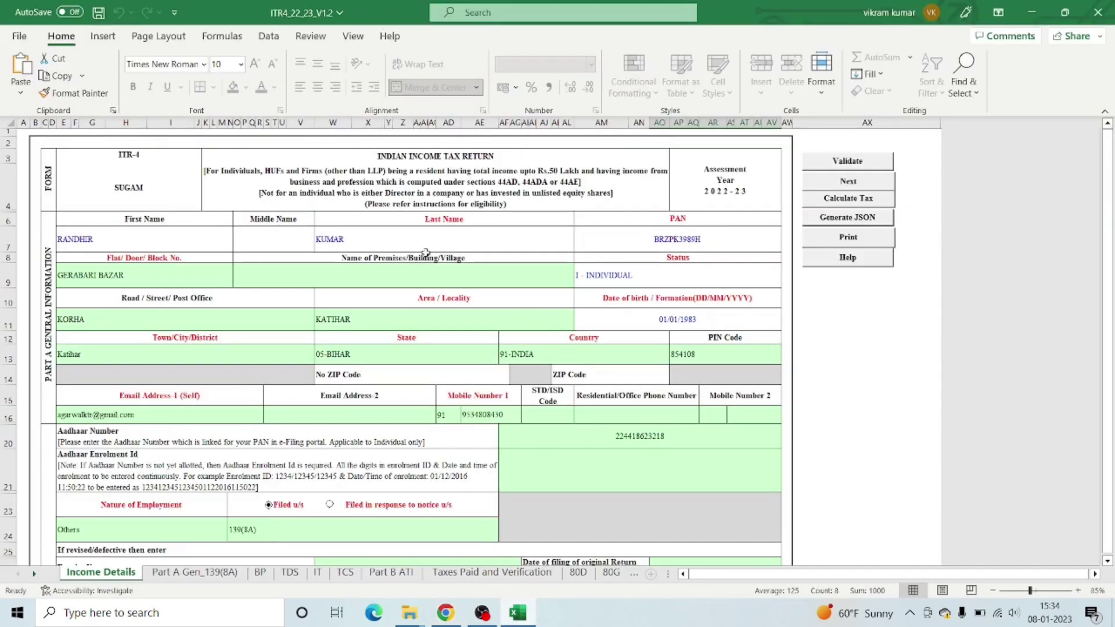
{"action": "left_click", "coordinate": [446, 613]}
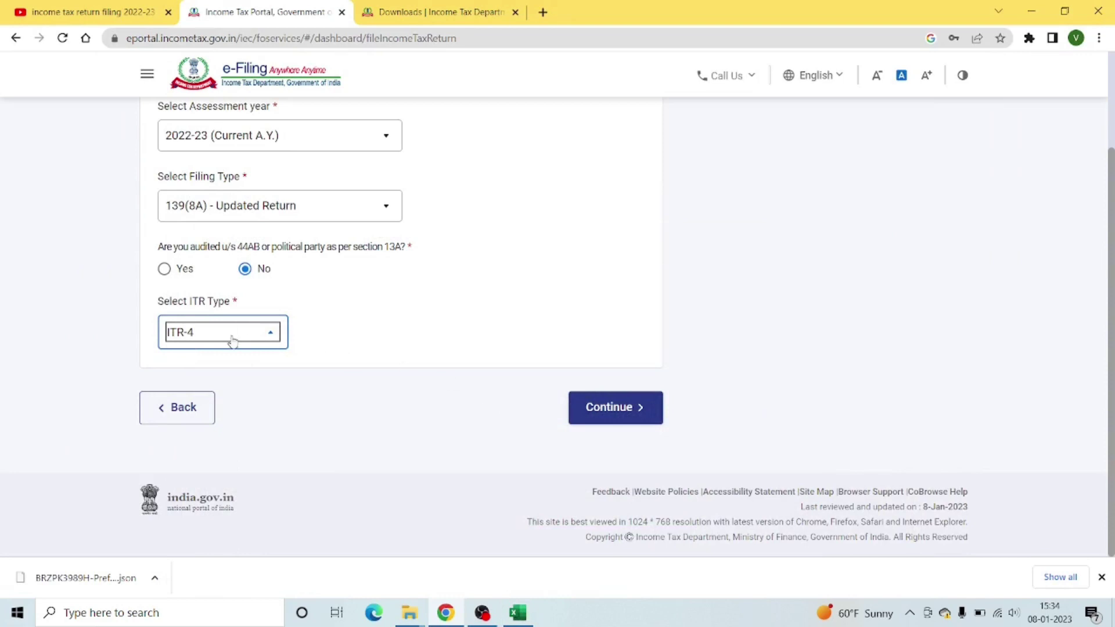
{"action": "left_click", "coordinate": [635, 407]}
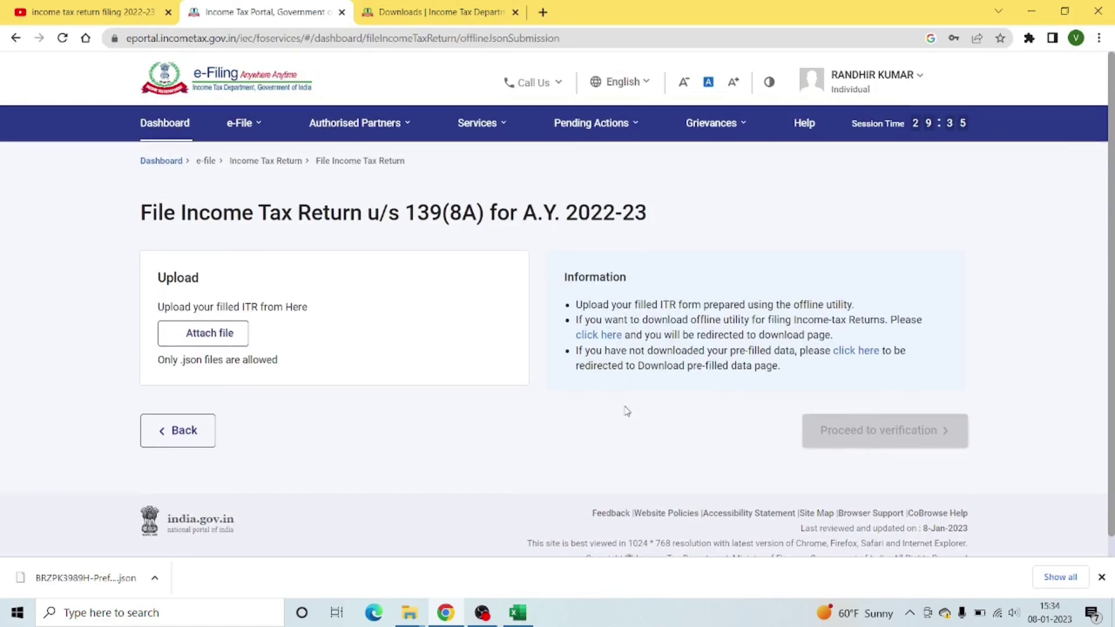
Step: Attach the generated ITR-4 JSON file from the ITR4_22_23_V1.2 folder in Downloads and continue with instant eVerification
{"action": "left_click", "coordinate": [189, 339]}
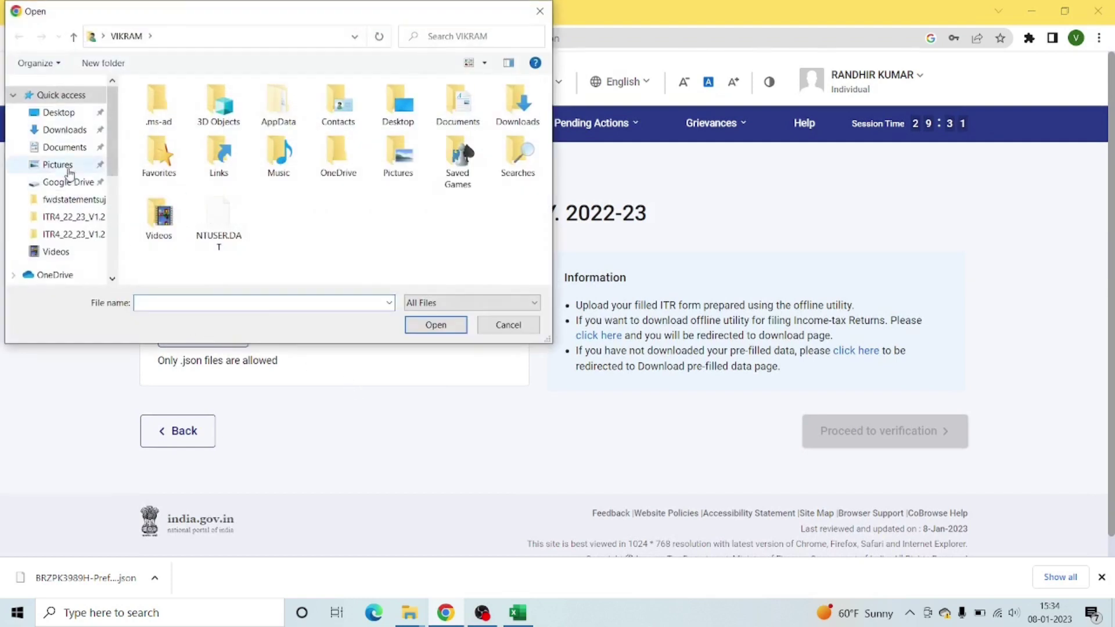
{"action": "left_click", "coordinate": [68, 131]}
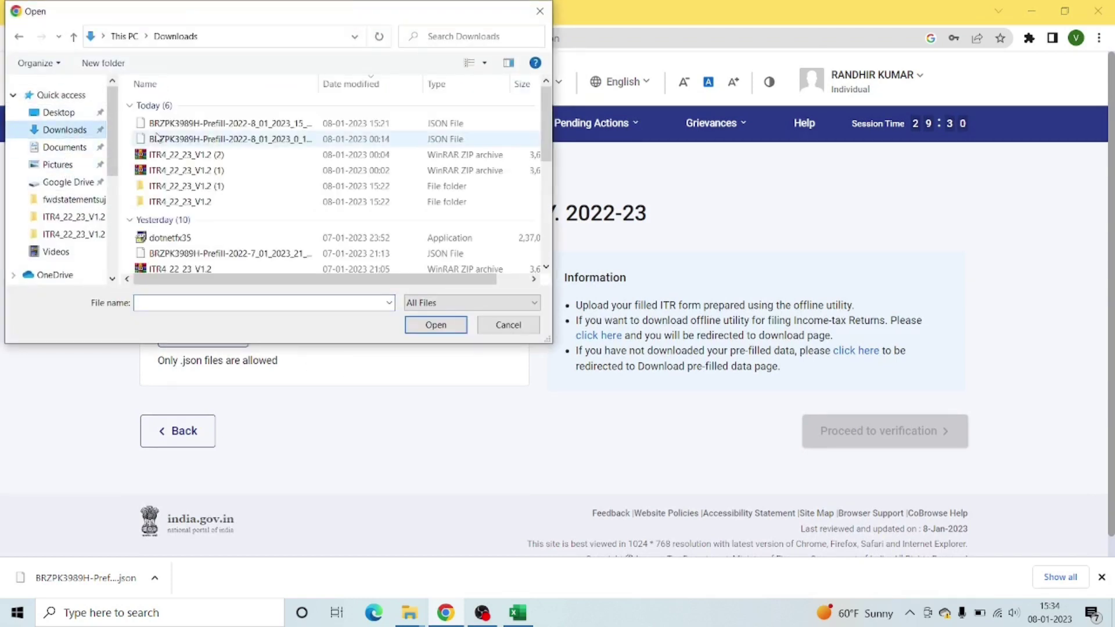
{"action": "double_click", "coordinate": [224, 202]}
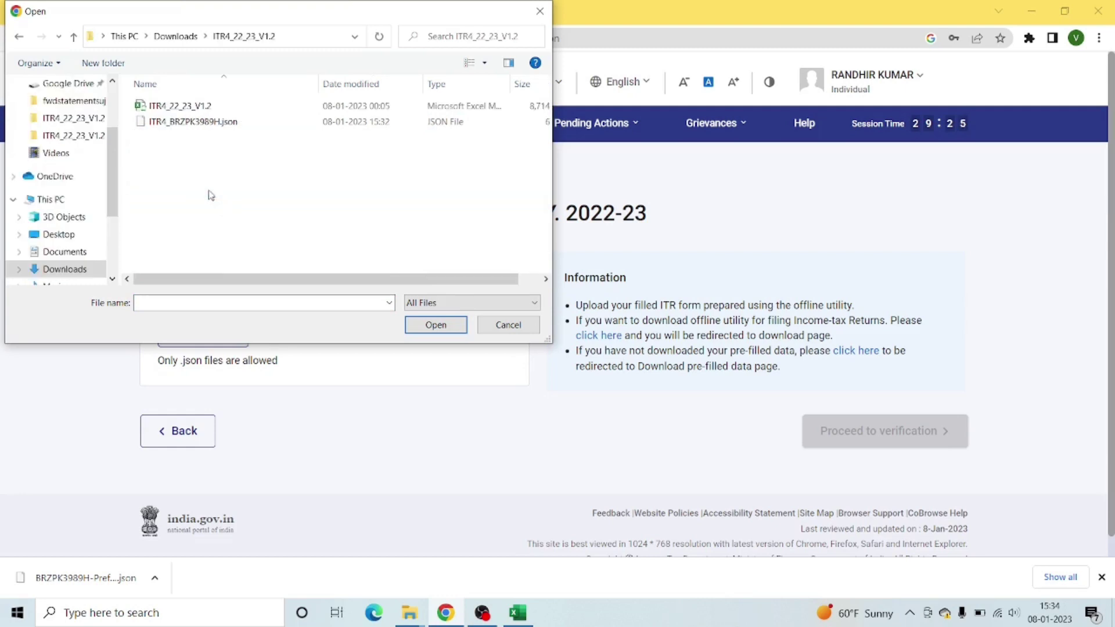
{"action": "left_click", "coordinate": [199, 124]}
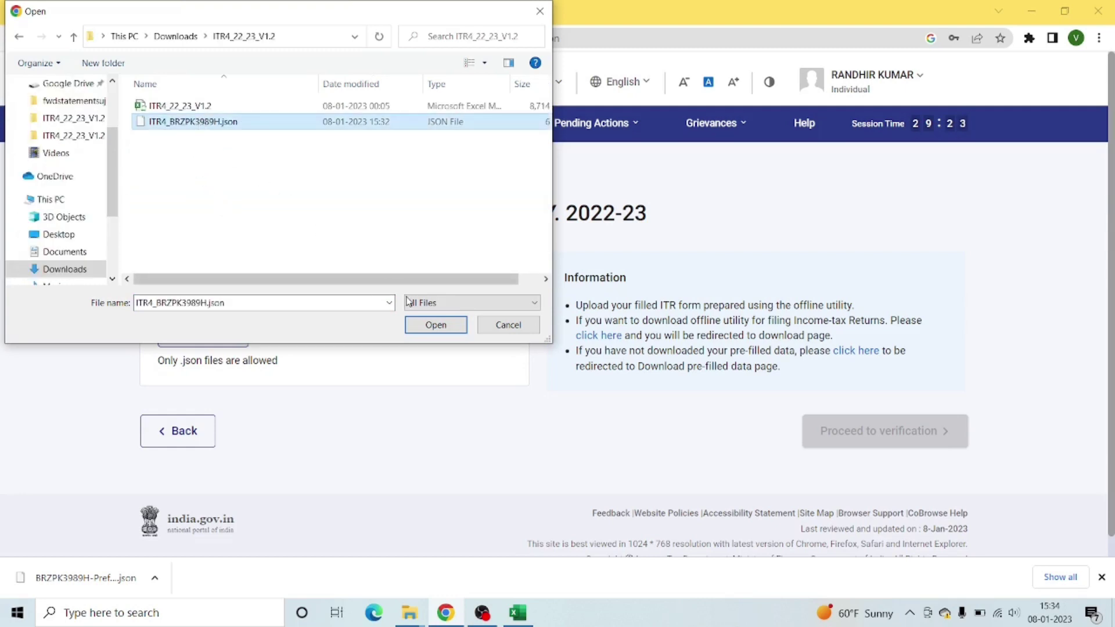
{"action": "left_click", "coordinate": [435, 325]}
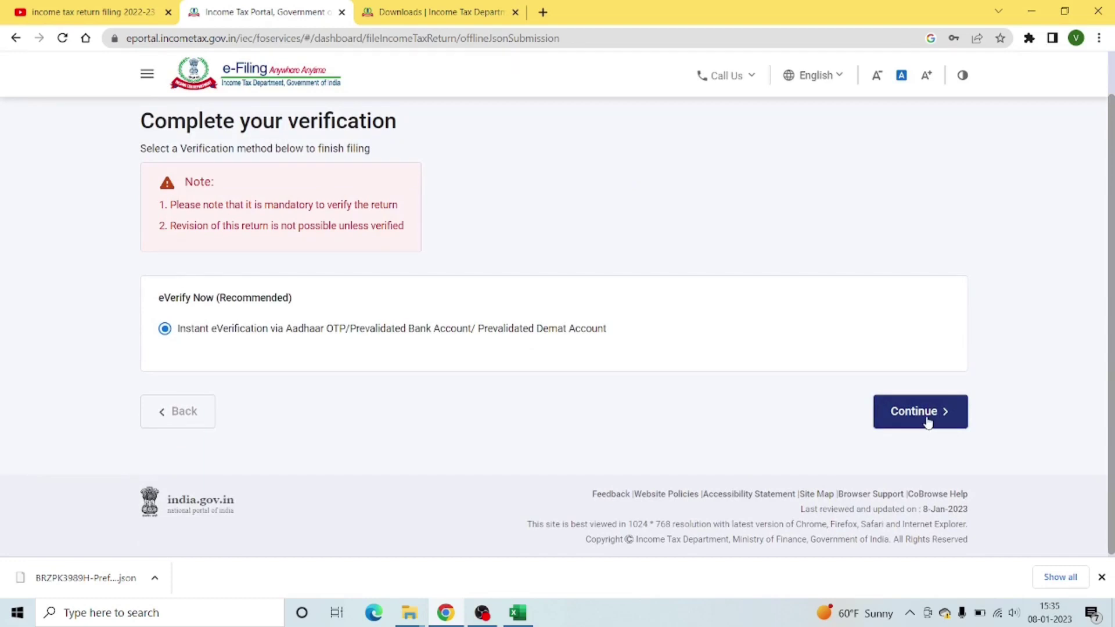
{"action": "left_click", "coordinate": [928, 421]}
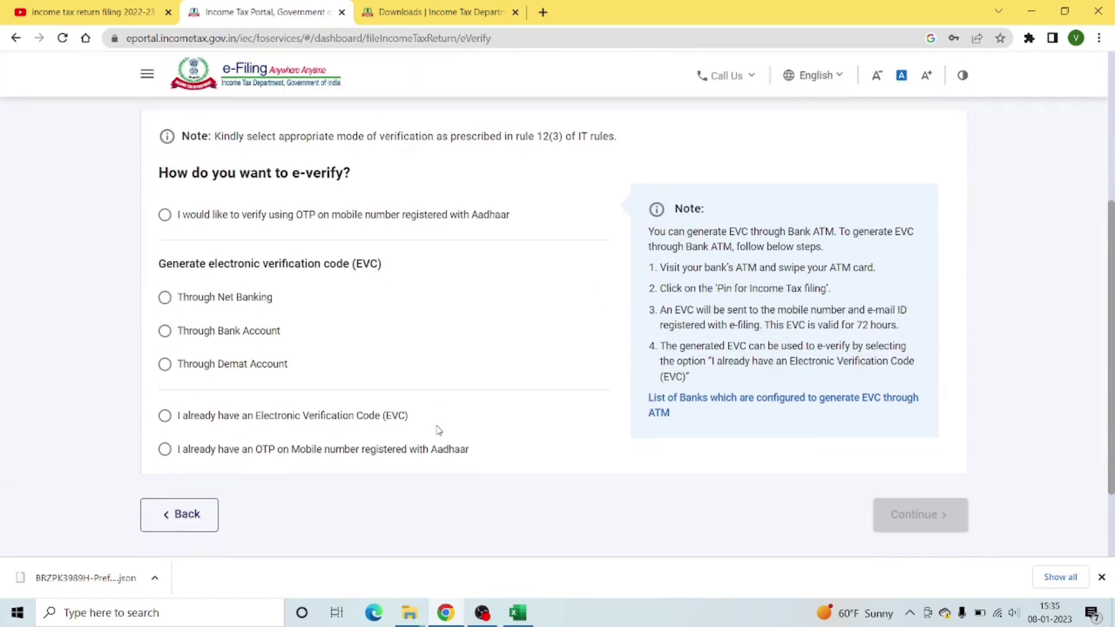
Step: Examine the e-verification options for Aadhaar OTP, net banking, bank account and demat account
{"action": "left_click", "coordinate": [165, 215]}
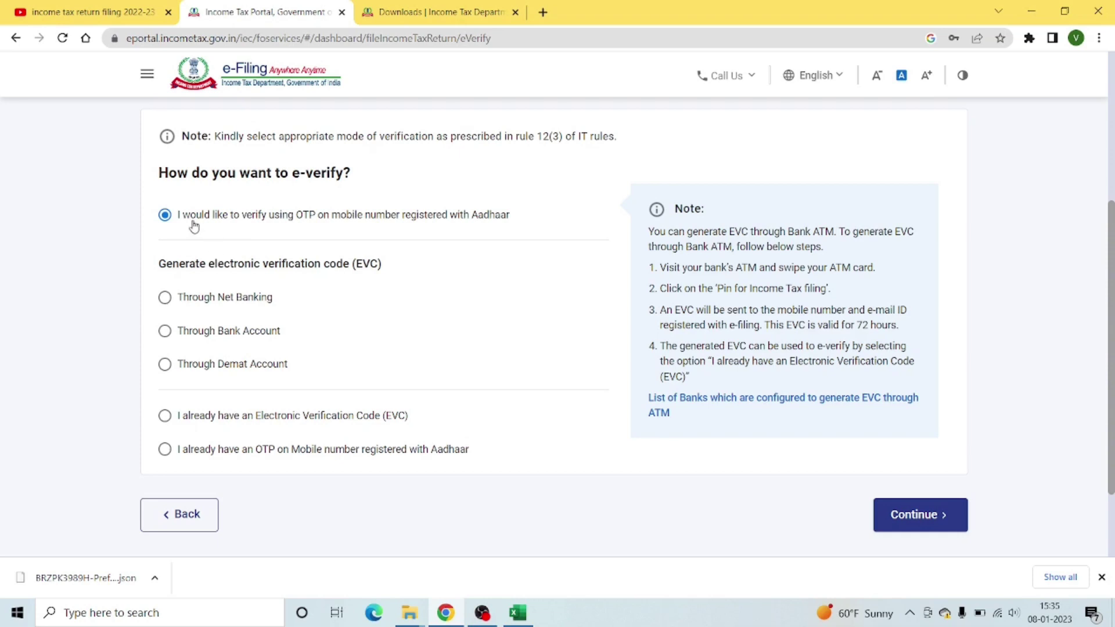
{"action": "left_click", "coordinate": [165, 298]}
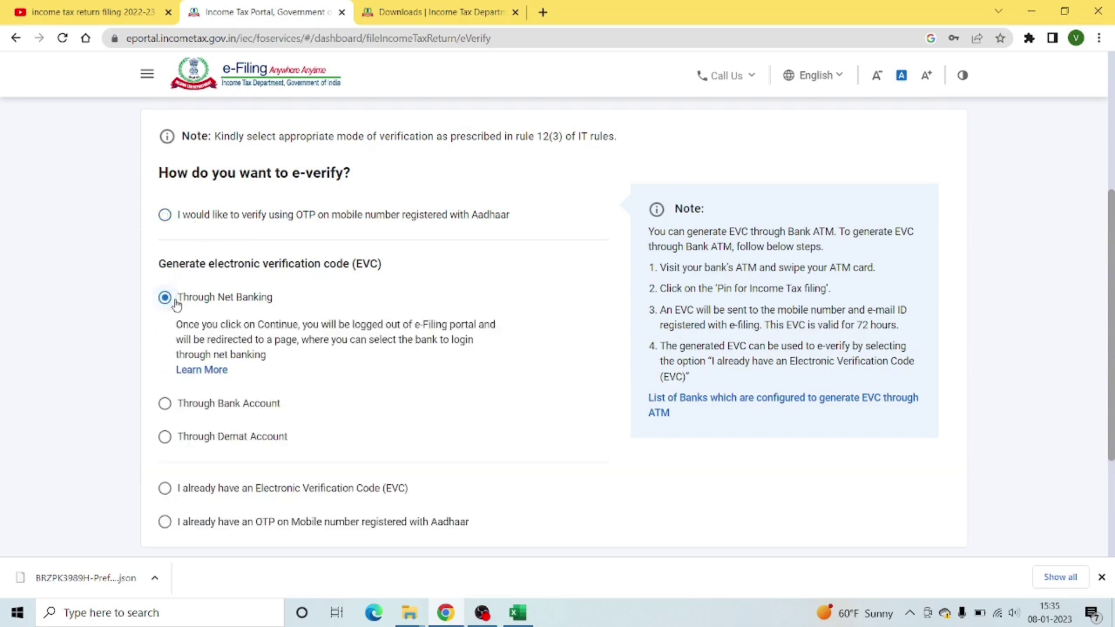
{"action": "left_click", "coordinate": [165, 404]}
{"action": "scroll", "coordinate": [393, 368], "scroll_direction": "down", "scroll_amount": 3}
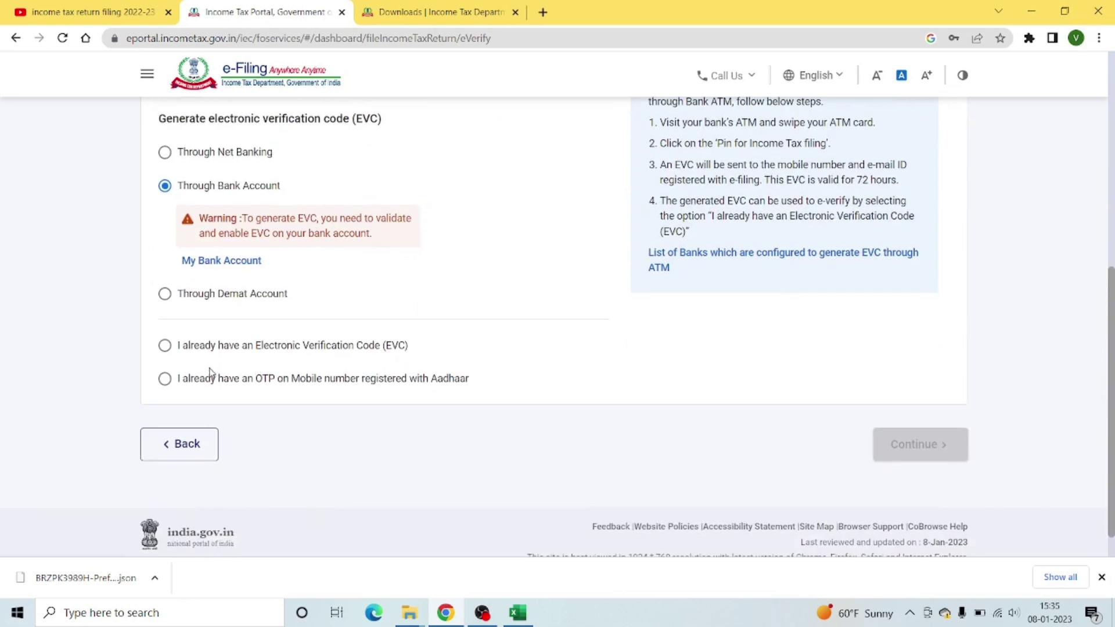
{"action": "left_click", "coordinate": [165, 294]}
{"action": "scroll", "coordinate": [373, 378], "scroll_direction": "up", "scroll_amount": 5}
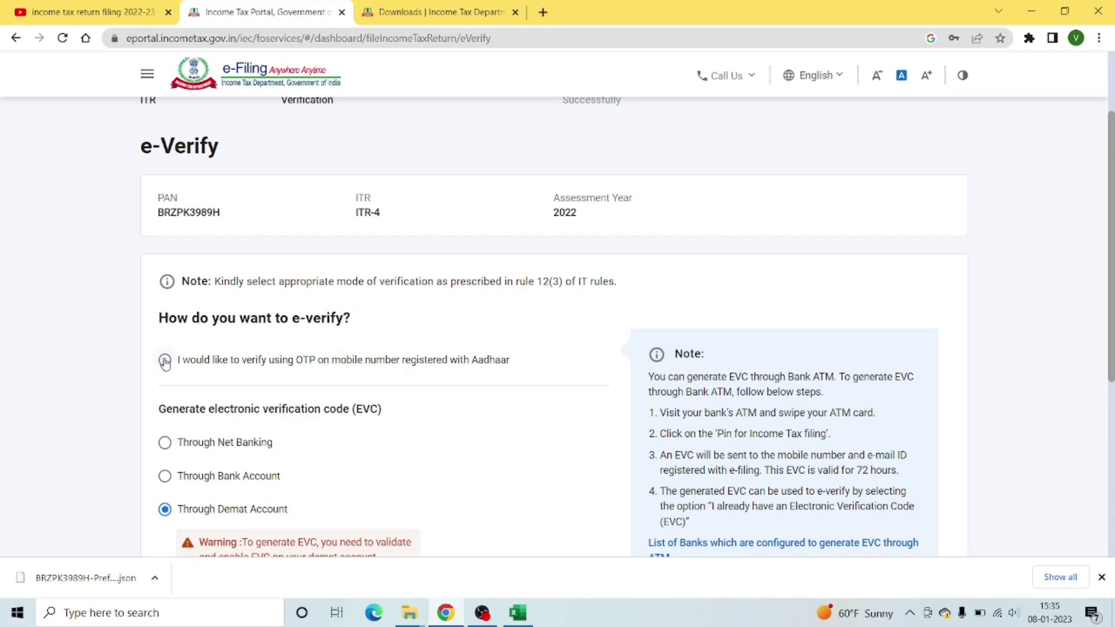
Step: Choose e-verification by OTP on the Aadhaar-registered mobile, agree to validate the Aadhaar details, generate the OTP and close the entry dialog
{"action": "left_click", "coordinate": [165, 361]}
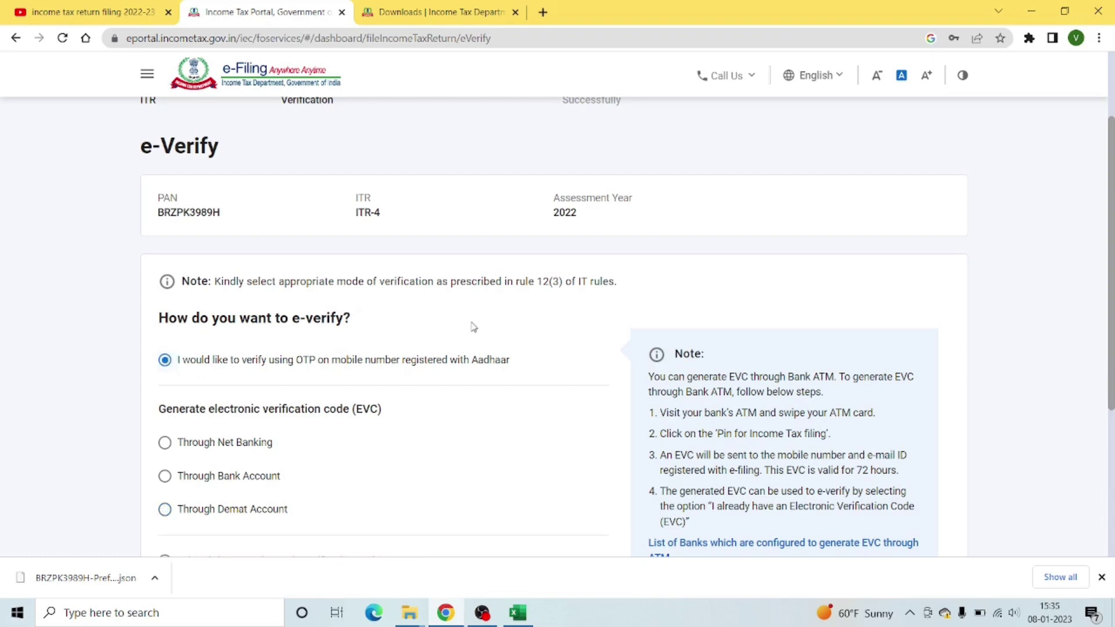
{"action": "scroll", "coordinate": [561, 356], "scroll_direction": "down", "scroll_amount": 1}
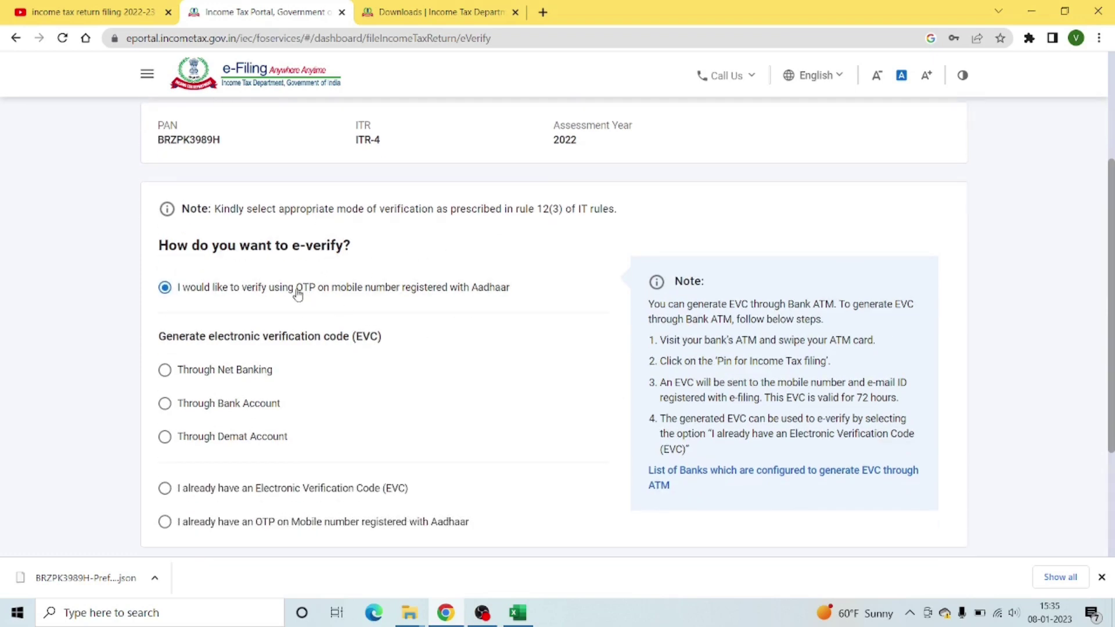
{"action": "scroll", "coordinate": [926, 441], "scroll_direction": "down", "scroll_amount": 2}
{"action": "left_click", "coordinate": [926, 443]}
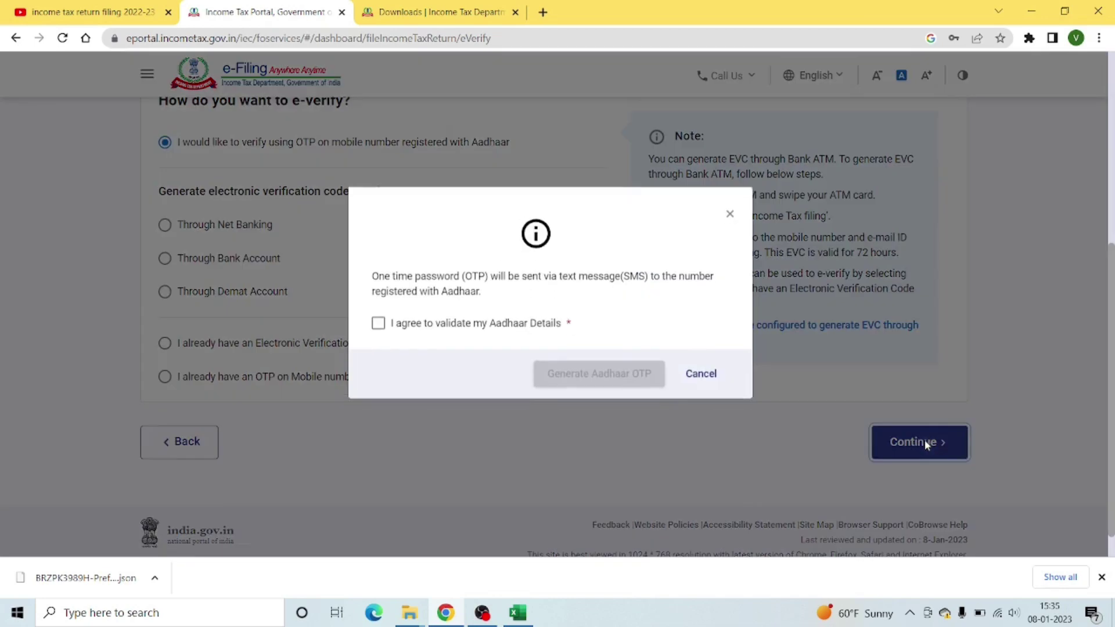
{"action": "left_click", "coordinate": [378, 335]}
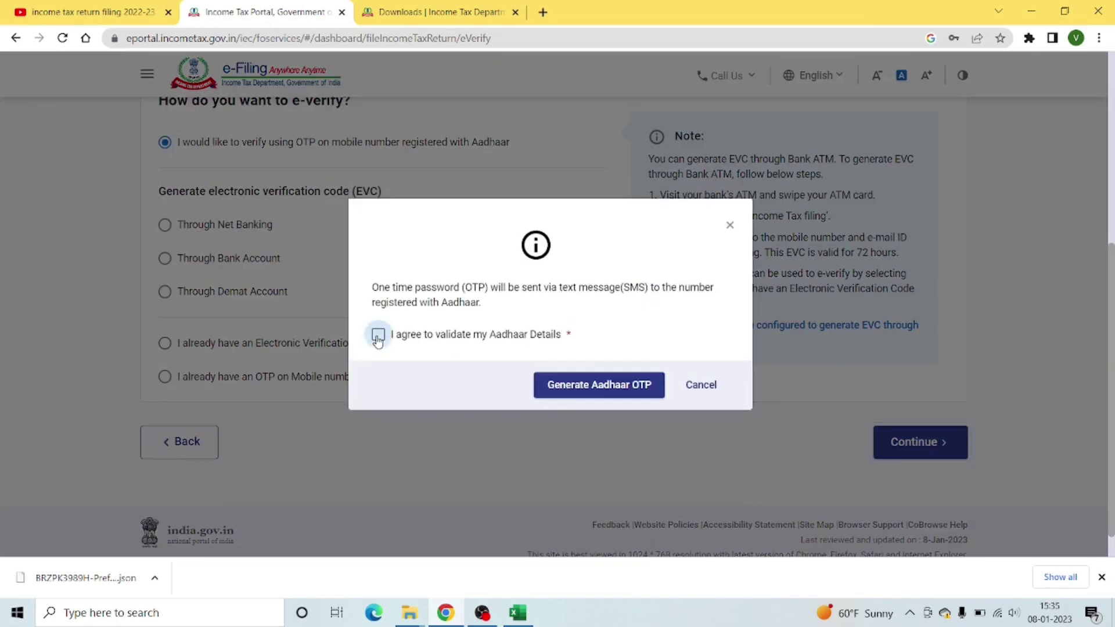
{"action": "left_click", "coordinate": [607, 390]}
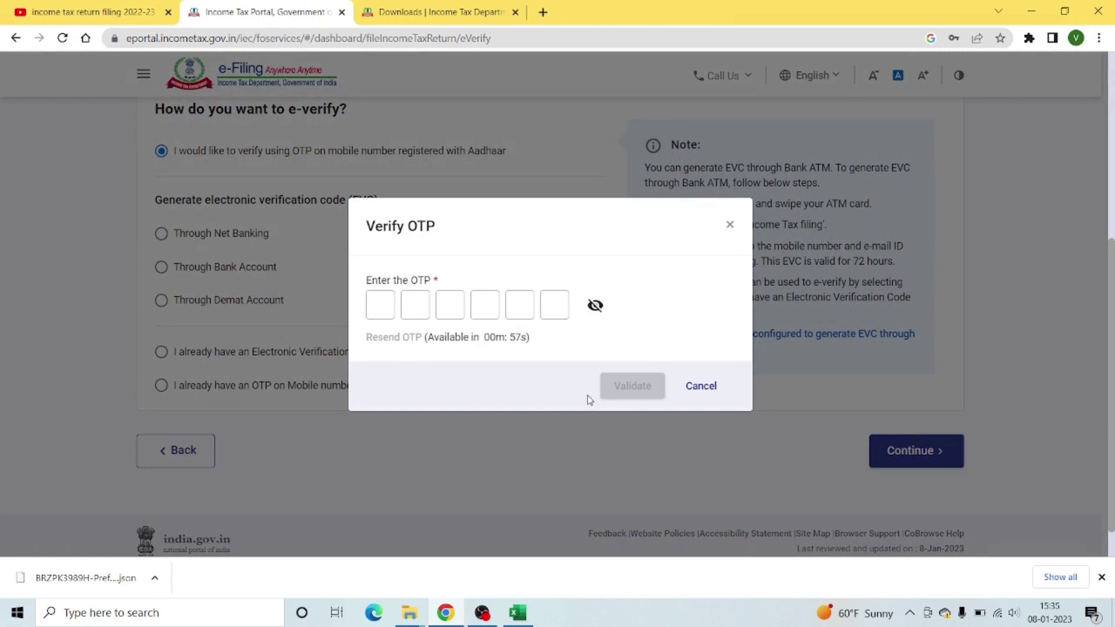
{"action": "left_click", "coordinate": [392, 302]}
{"action": "left_click", "coordinate": [730, 226]}
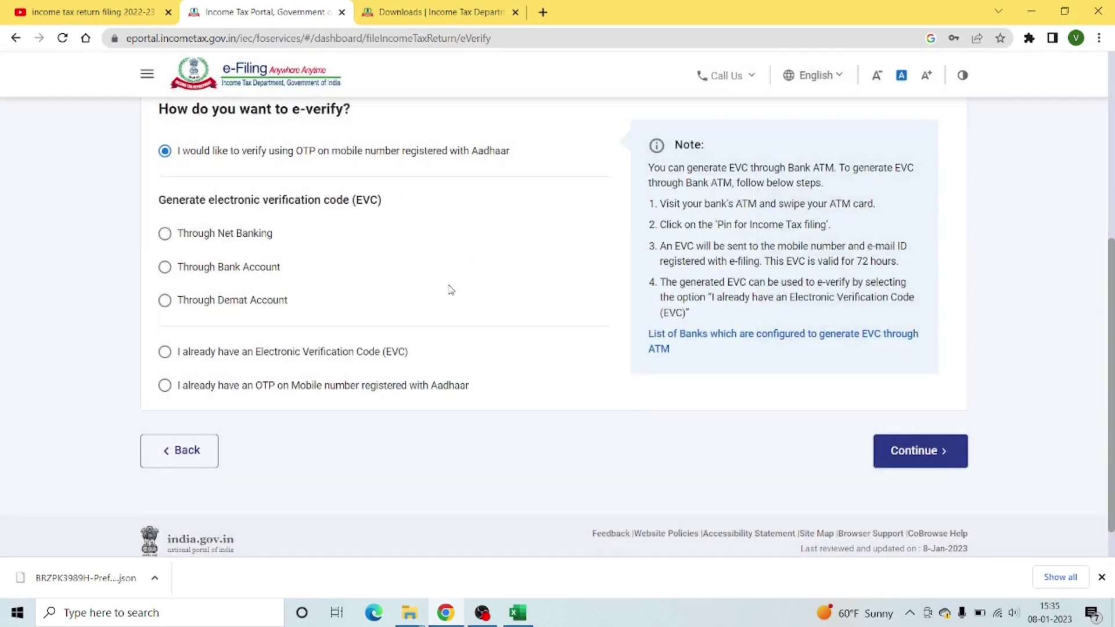
Step: Open the portal's list of filed income tax returns
{"action": "scroll", "coordinate": [448, 289], "scroll_direction": "up", "scroll_amount": 6}
{"action": "left_click", "coordinate": [240, 122]}
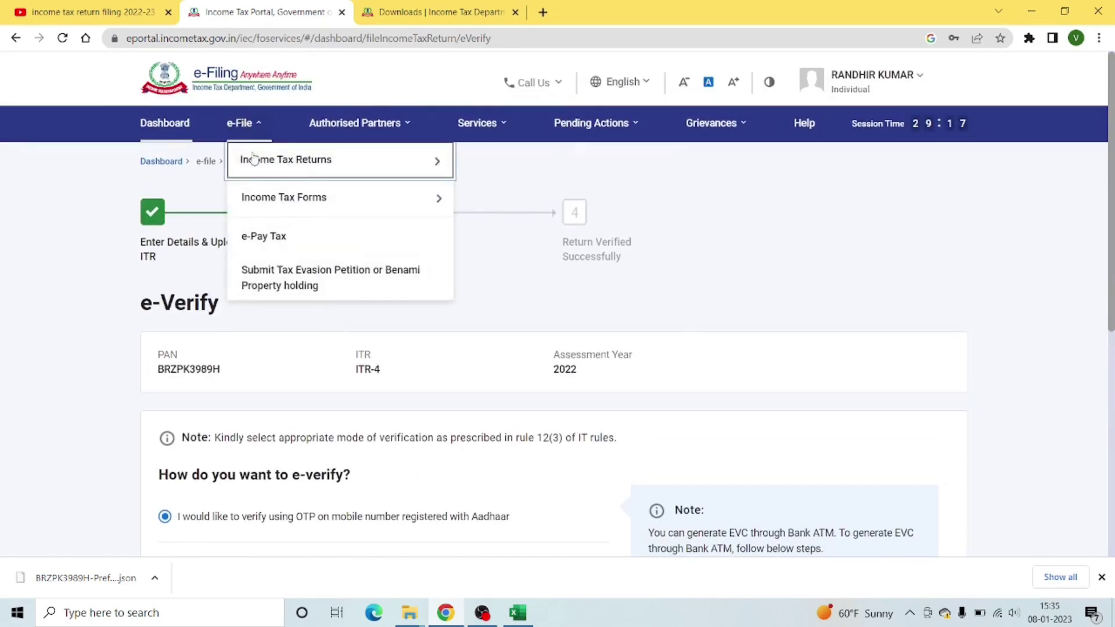
{"action": "mouse_move", "coordinate": [250, 160]}
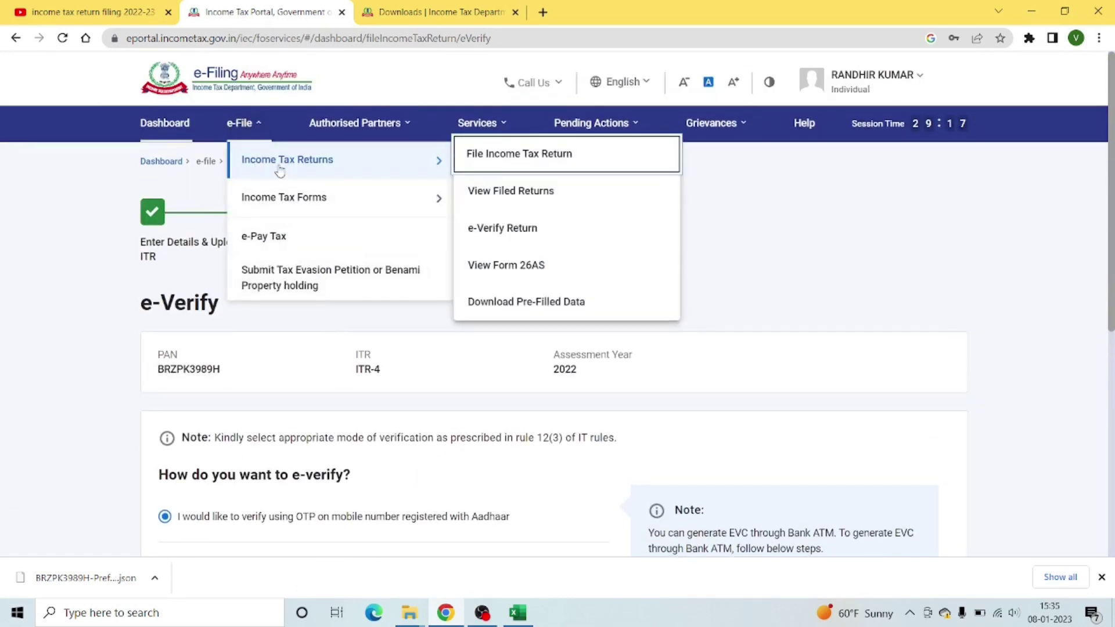
{"action": "left_click", "coordinate": [591, 206]}
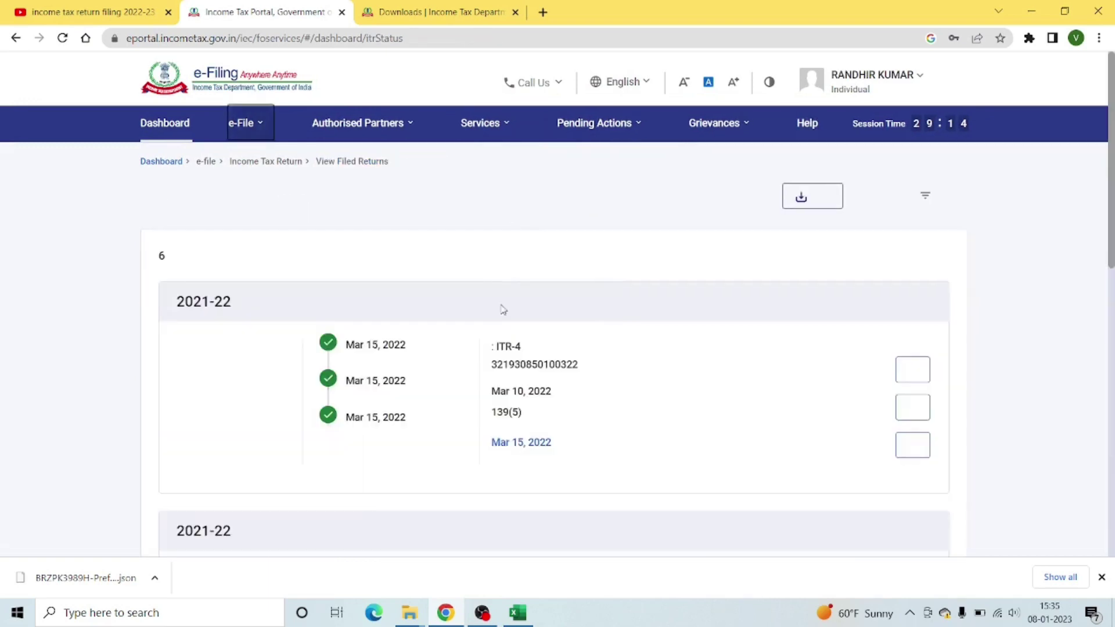